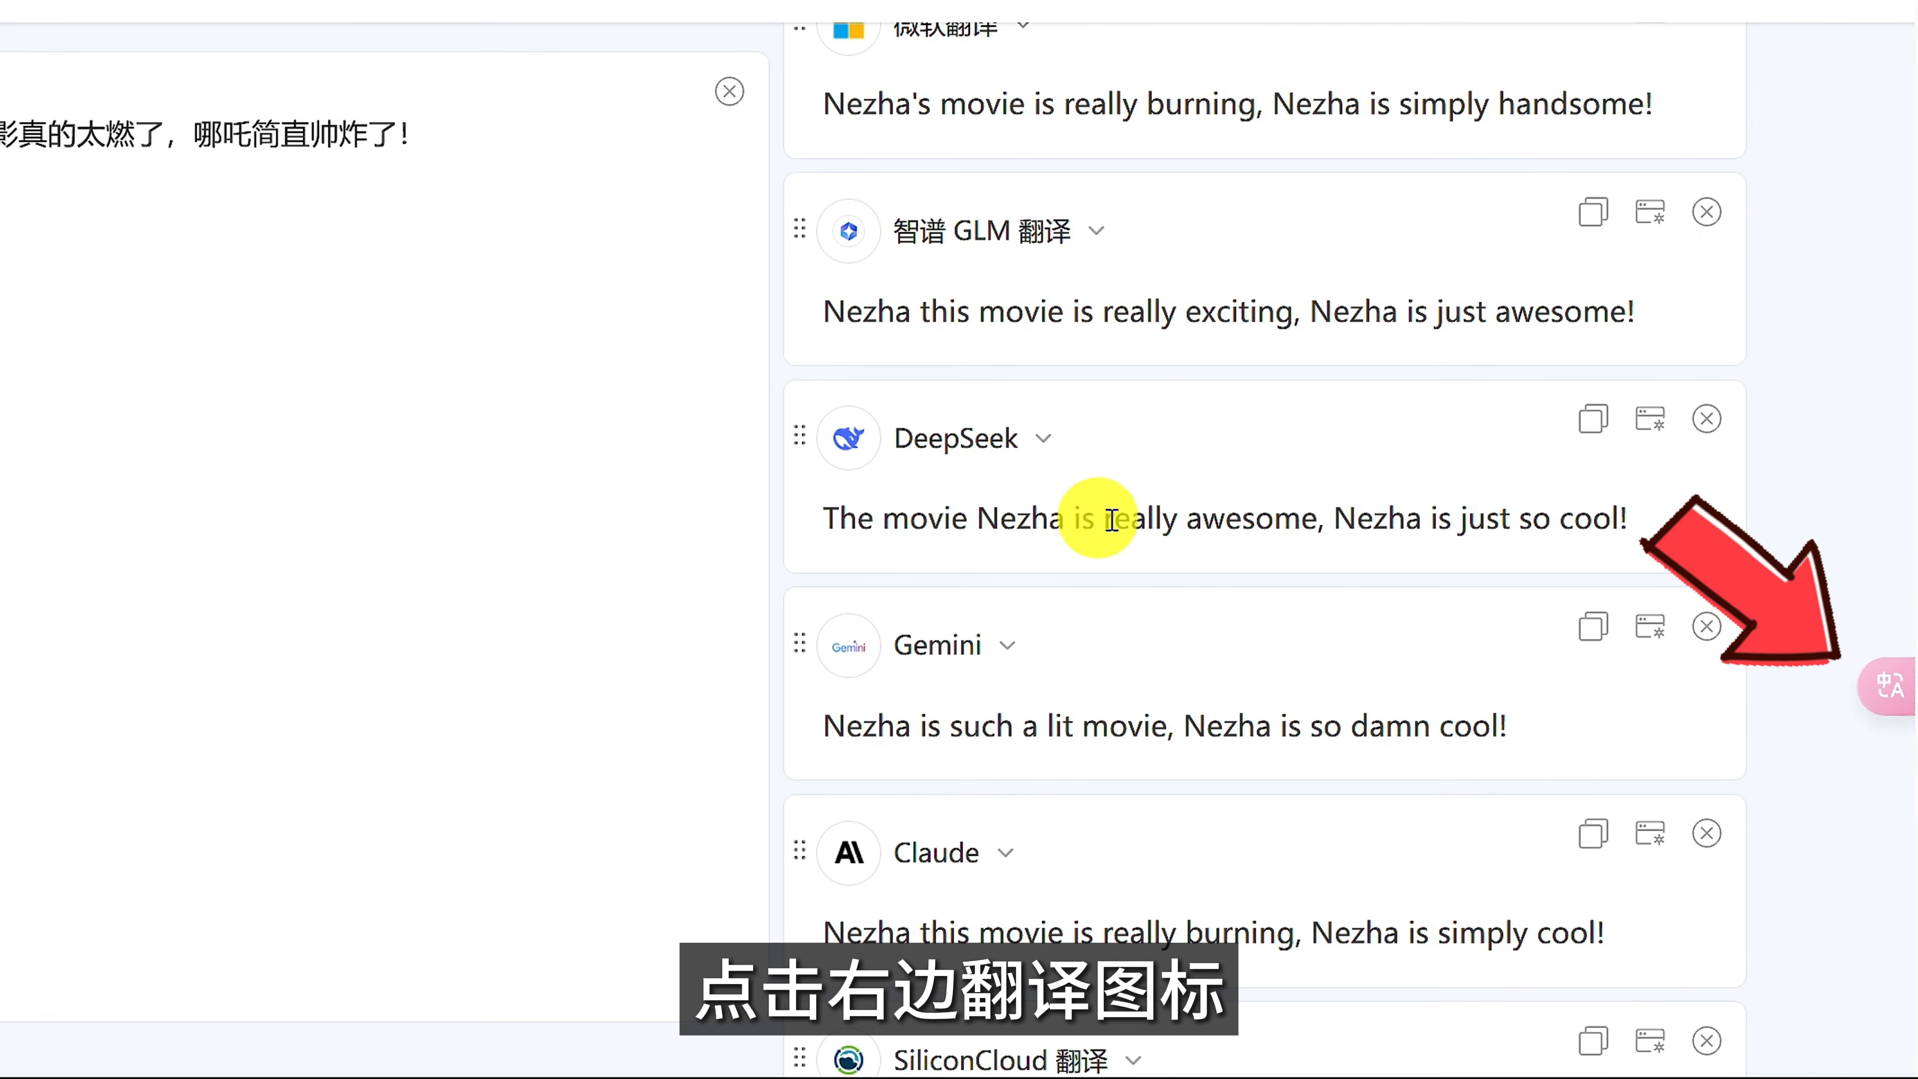
- Translate the results page back into Chinese and compare each service's back-translation of the Nezha sentence, from OpenAI and DeepL to SiliconCloud
{"action": "left_click", "coordinate": [1872, 687]}
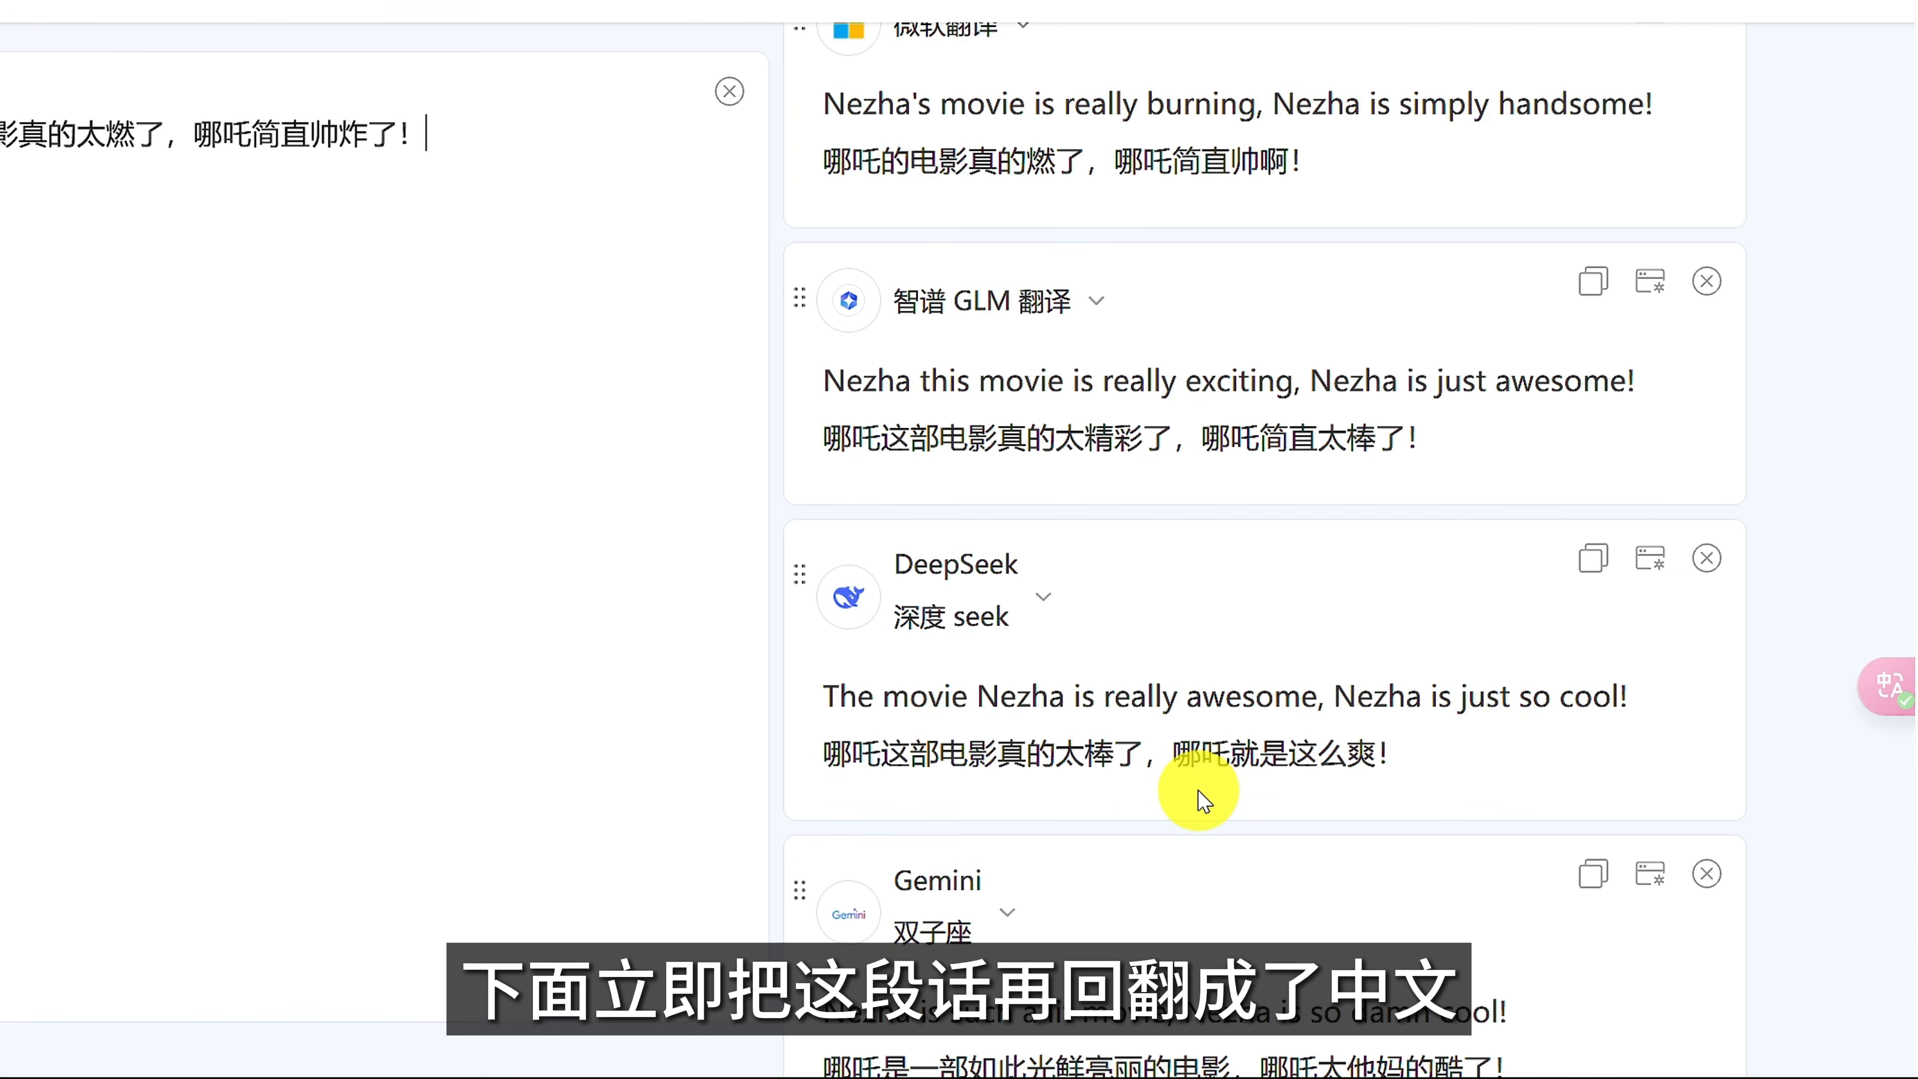
{"action": "scroll", "coordinate": [1202, 799], "scroll_direction": "up", "scroll_amount": 10}
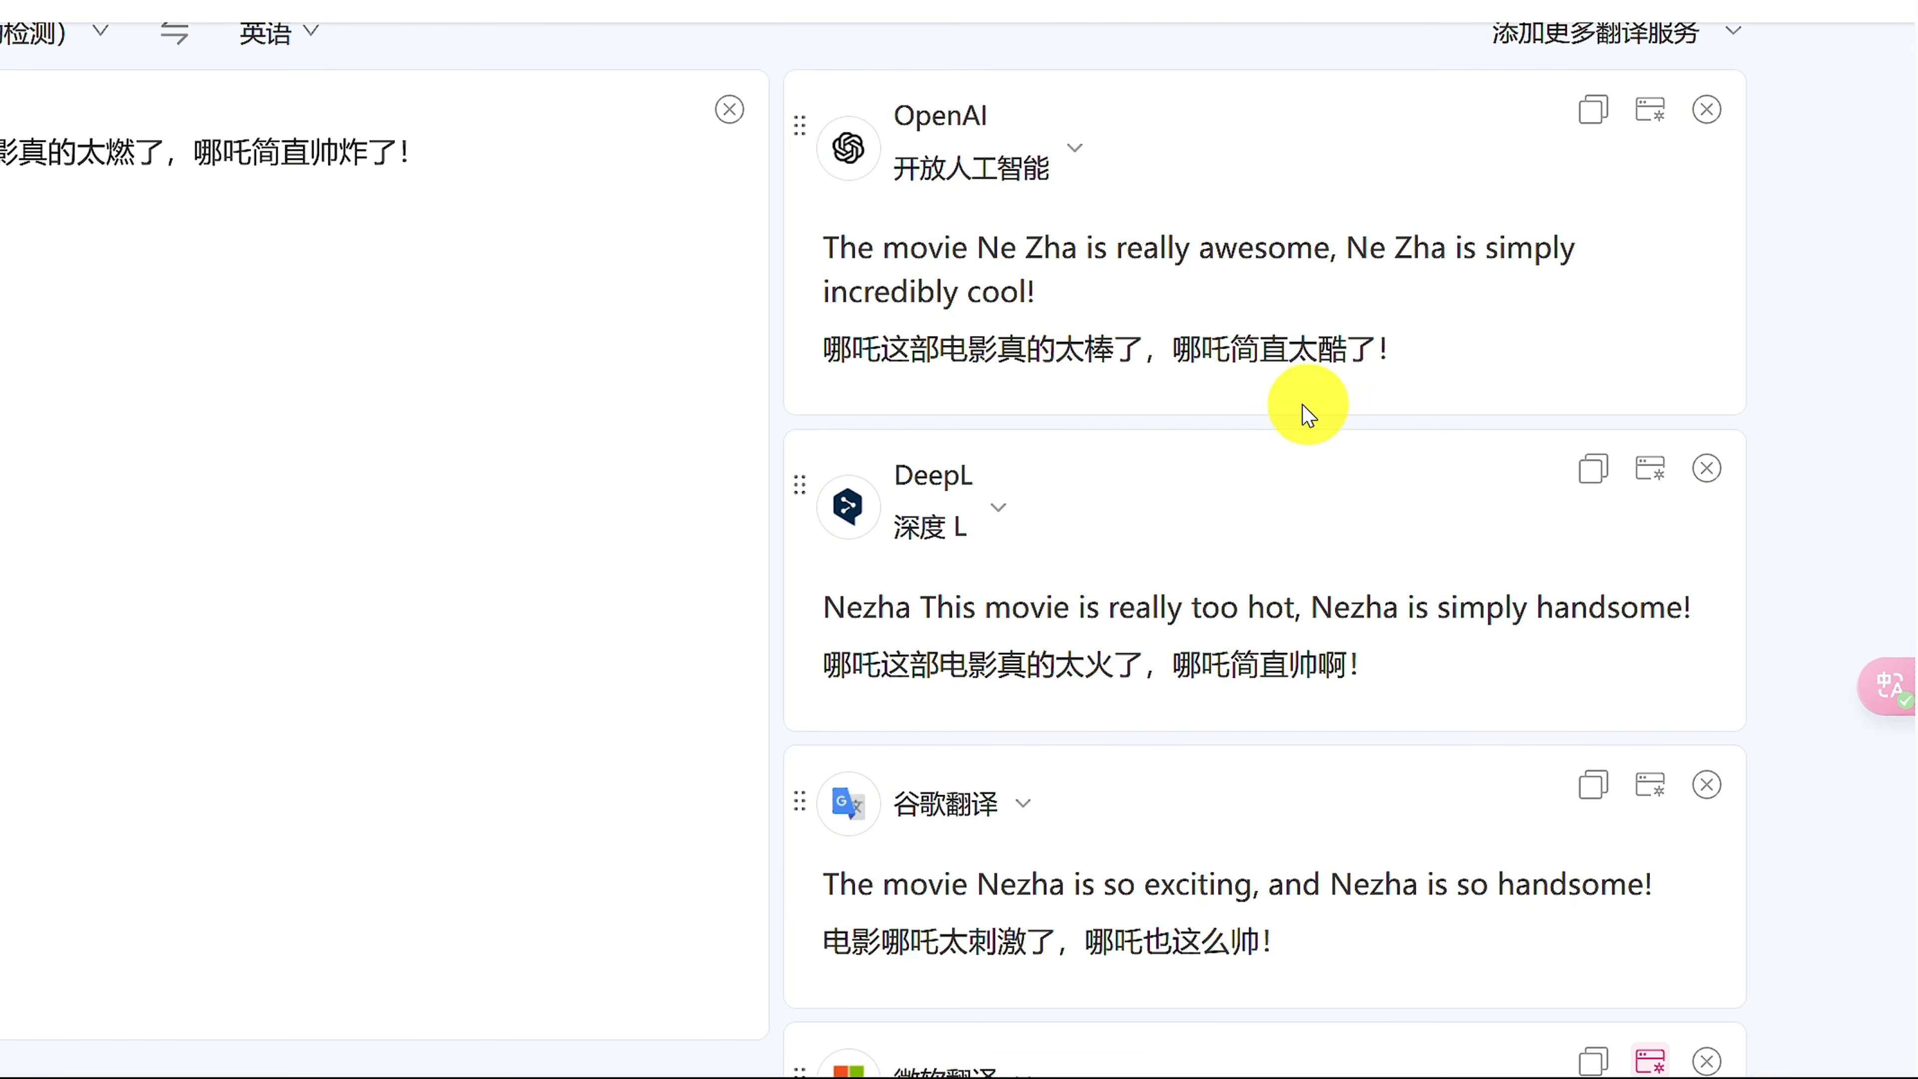
{"action": "scroll", "coordinate": [1357, 414], "scroll_direction": "down", "scroll_amount": 5}
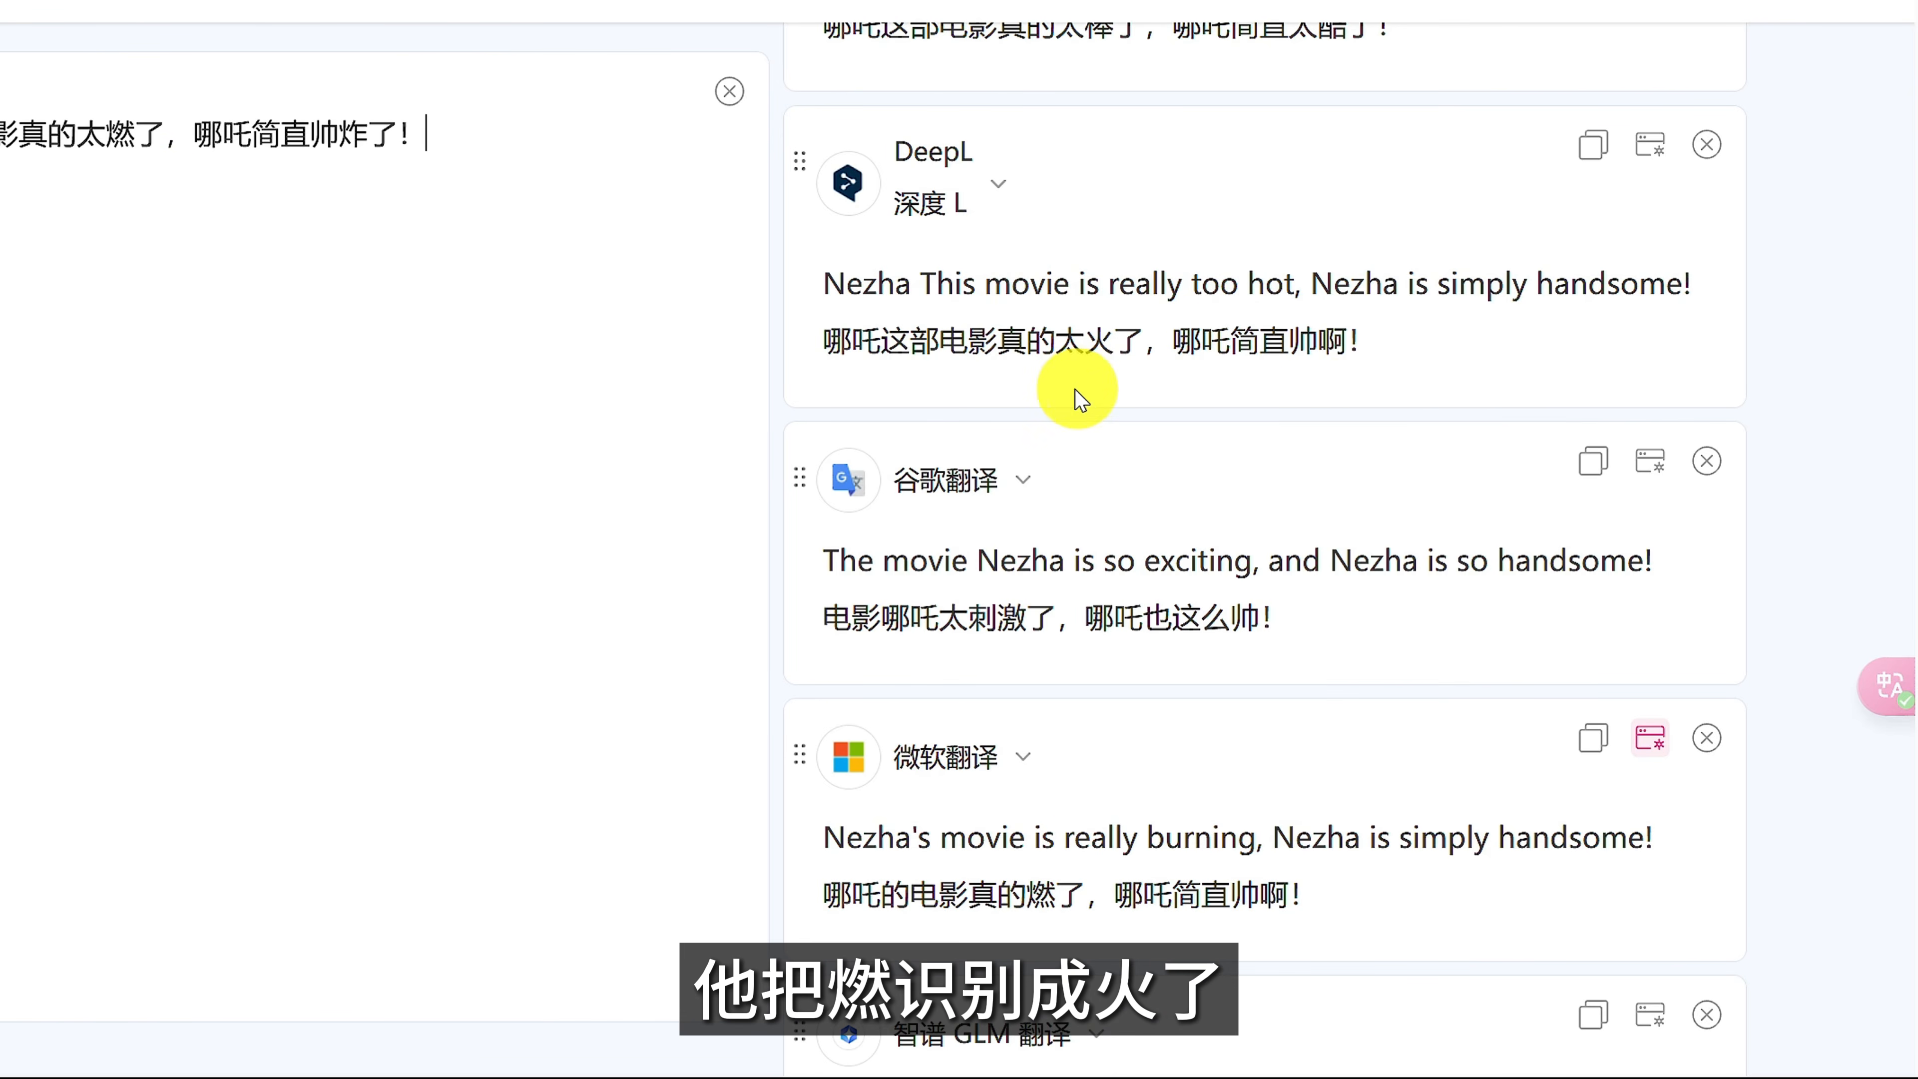
{"action": "scroll", "coordinate": [1097, 417], "scroll_direction": "down", "scroll_amount": 4}
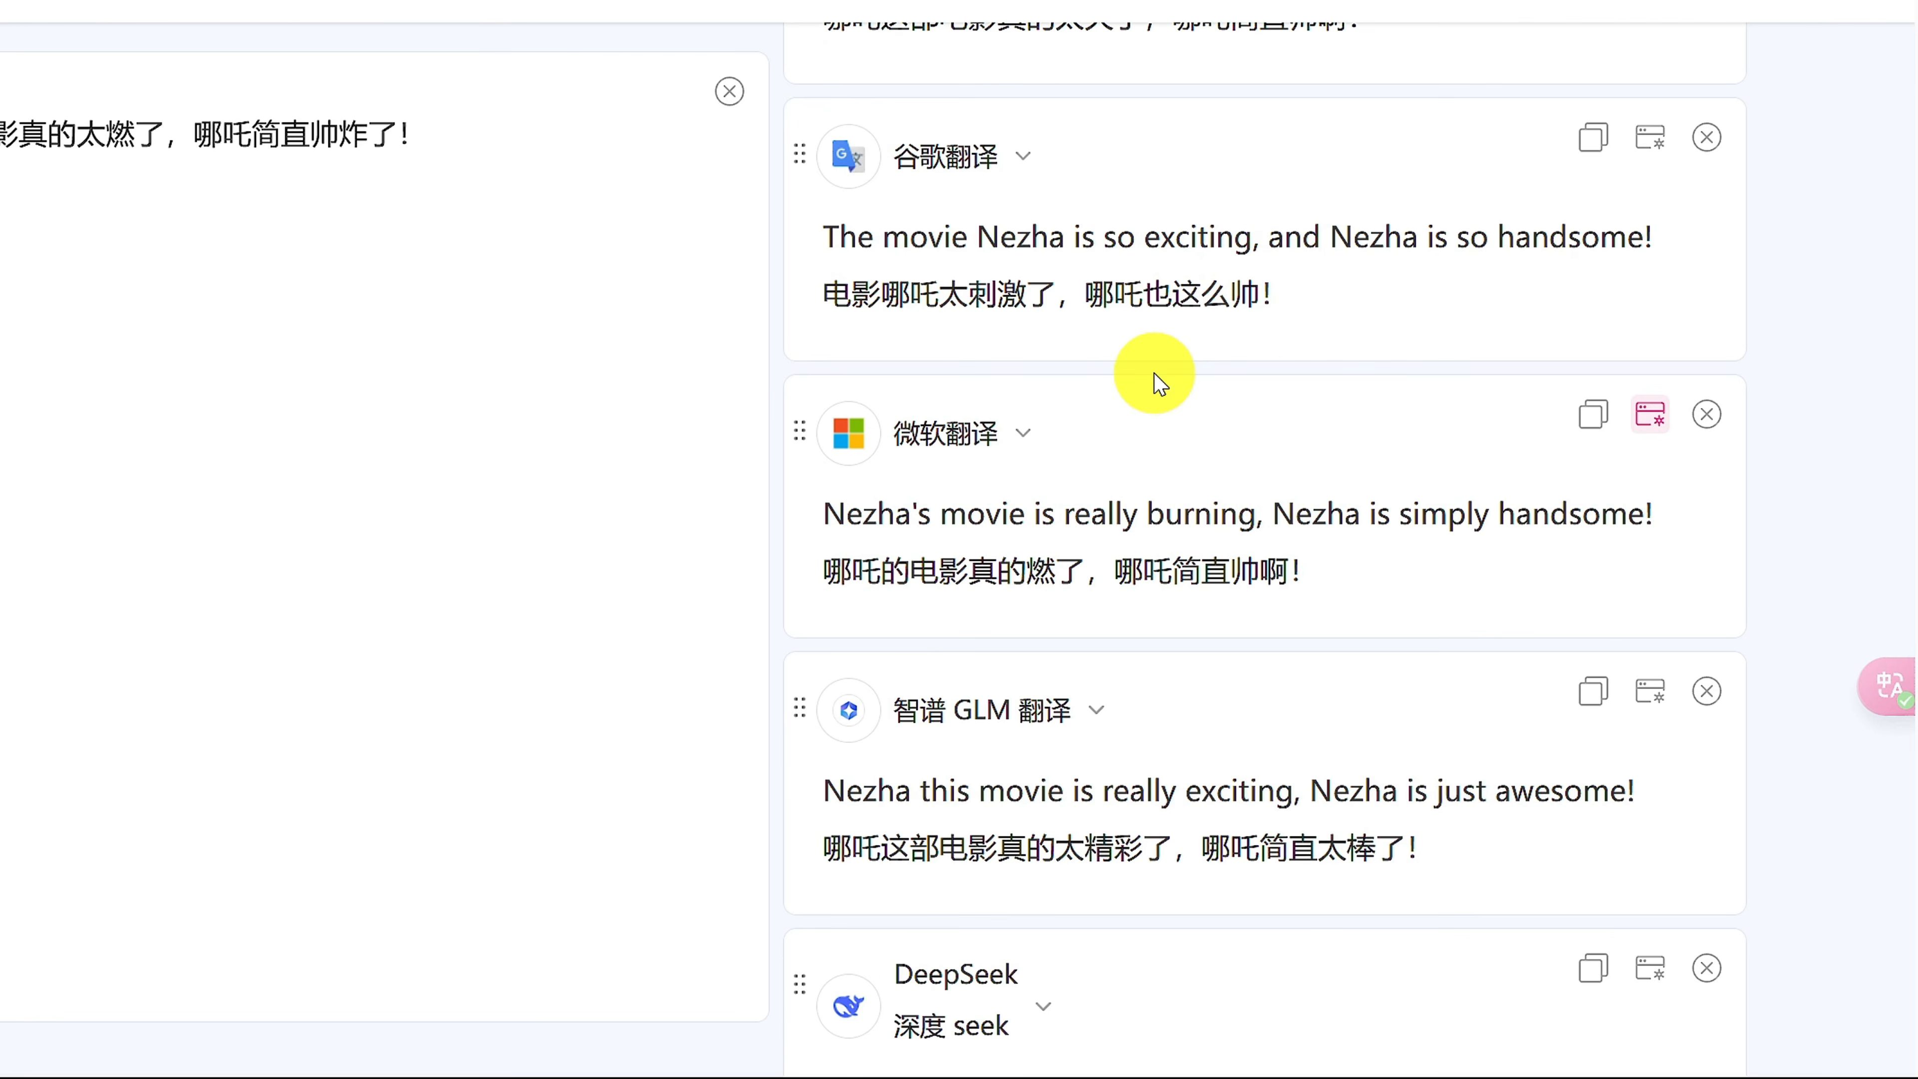
{"action": "scroll", "coordinate": [1159, 384], "scroll_direction": "down", "scroll_amount": 4}
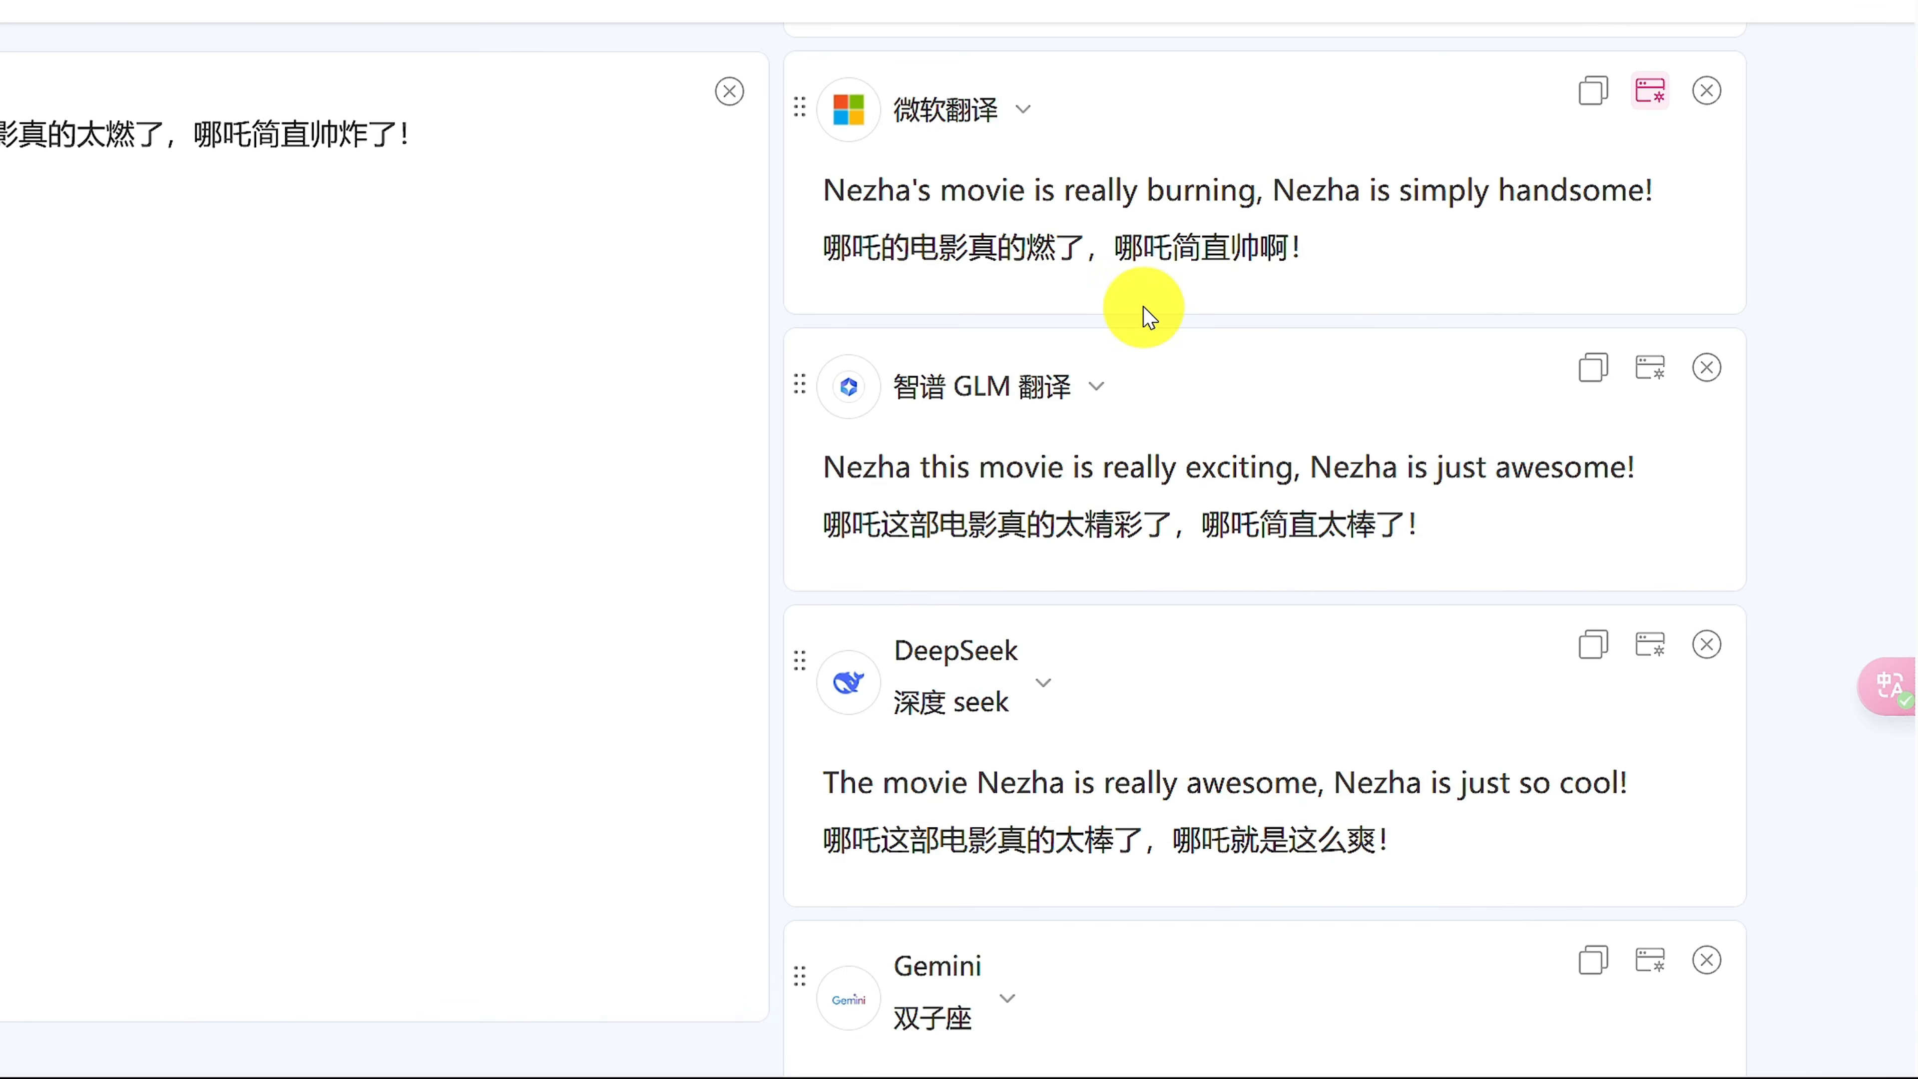
{"action": "scroll", "coordinate": [1147, 316], "scroll_direction": "down", "scroll_amount": 4}
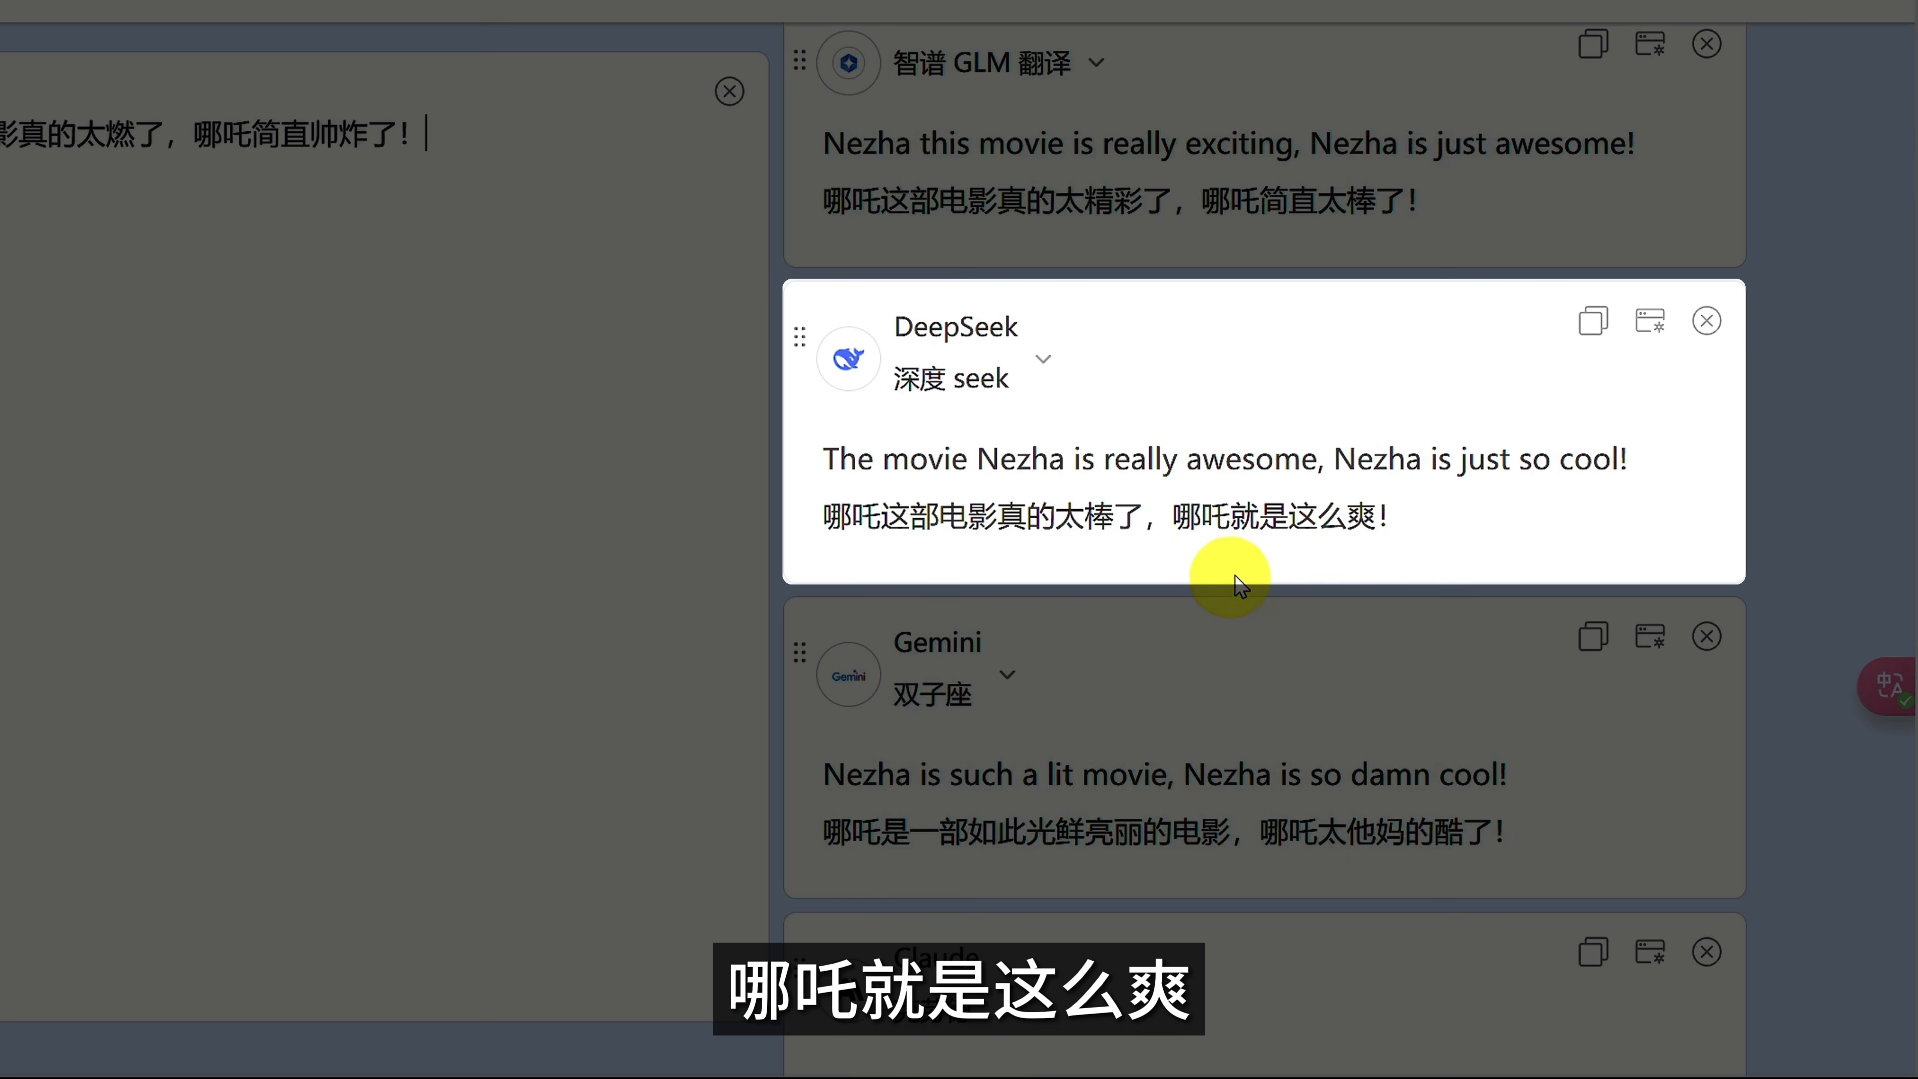
{"action": "scroll", "coordinate": [1340, 578], "scroll_direction": "down", "scroll_amount": 5}
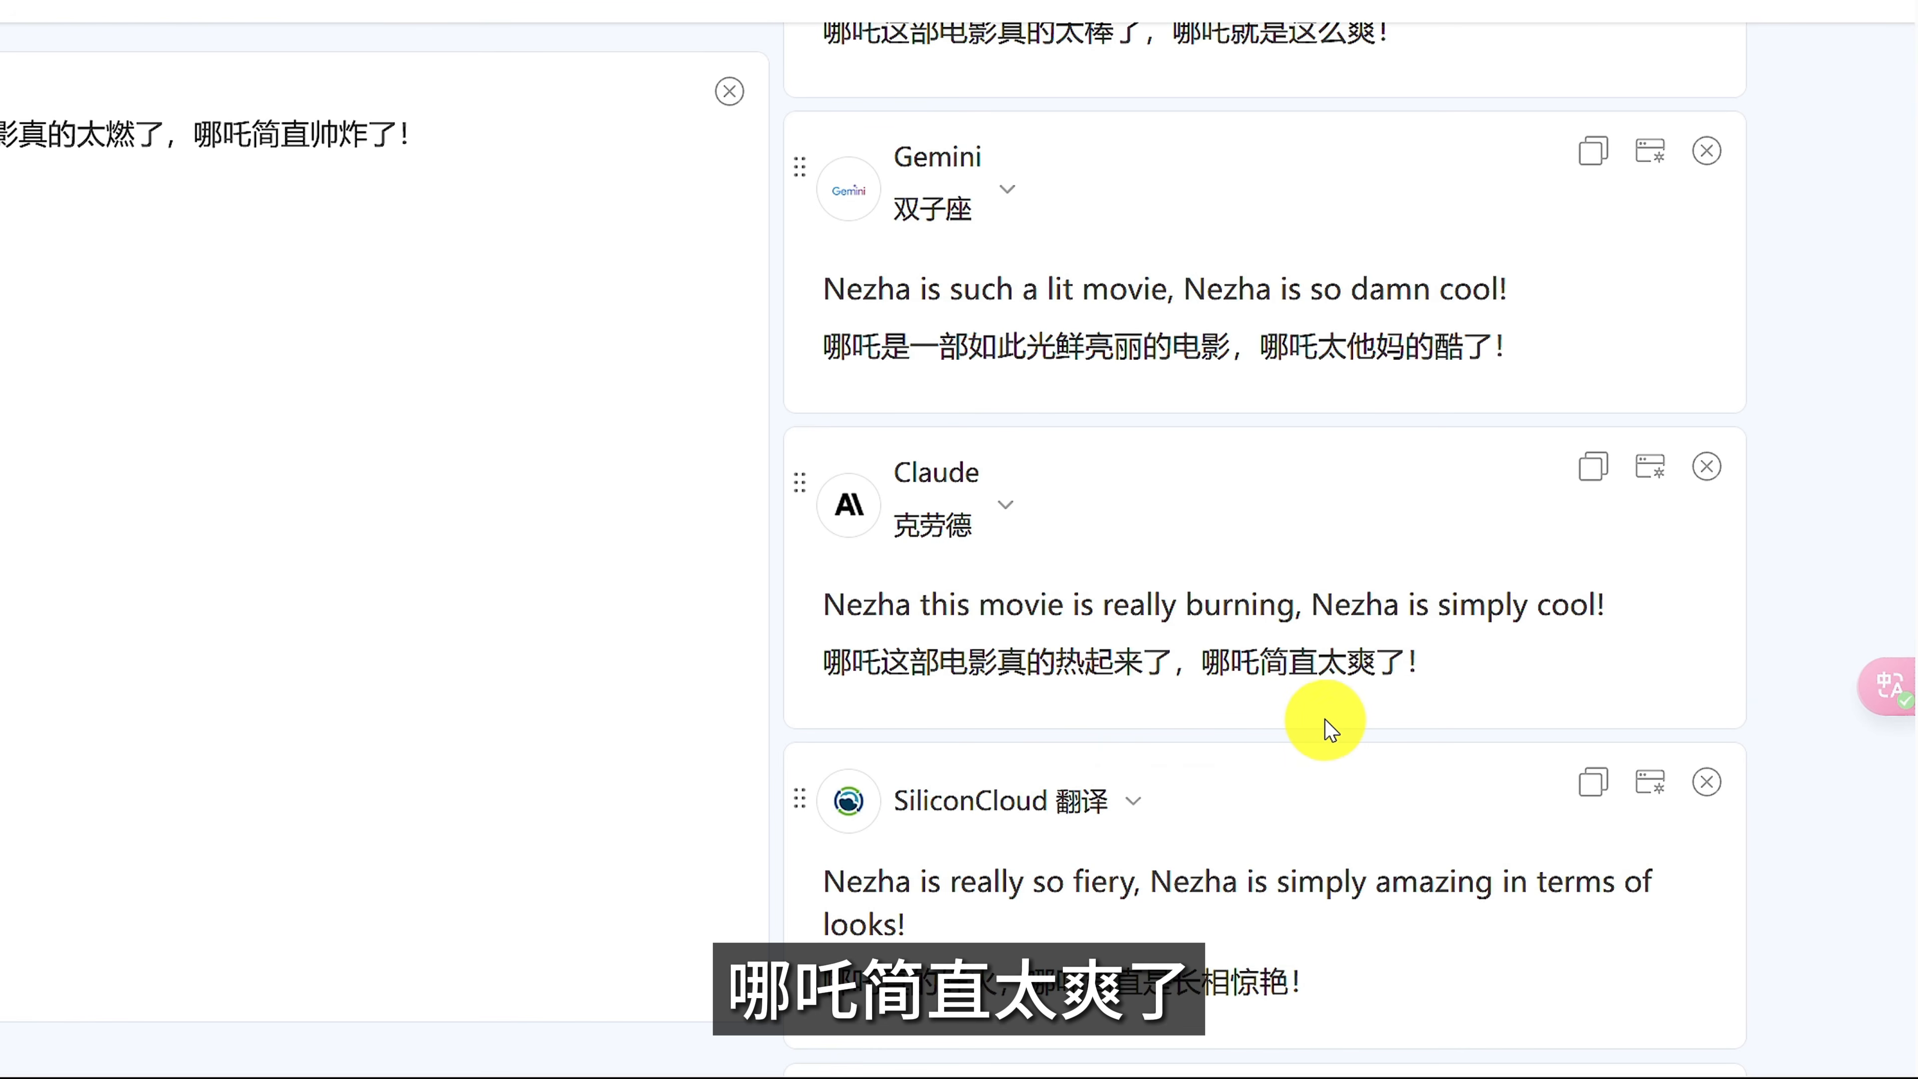
{"action": "scroll", "coordinate": [1360, 719], "scroll_direction": "down", "scroll_amount": 8}
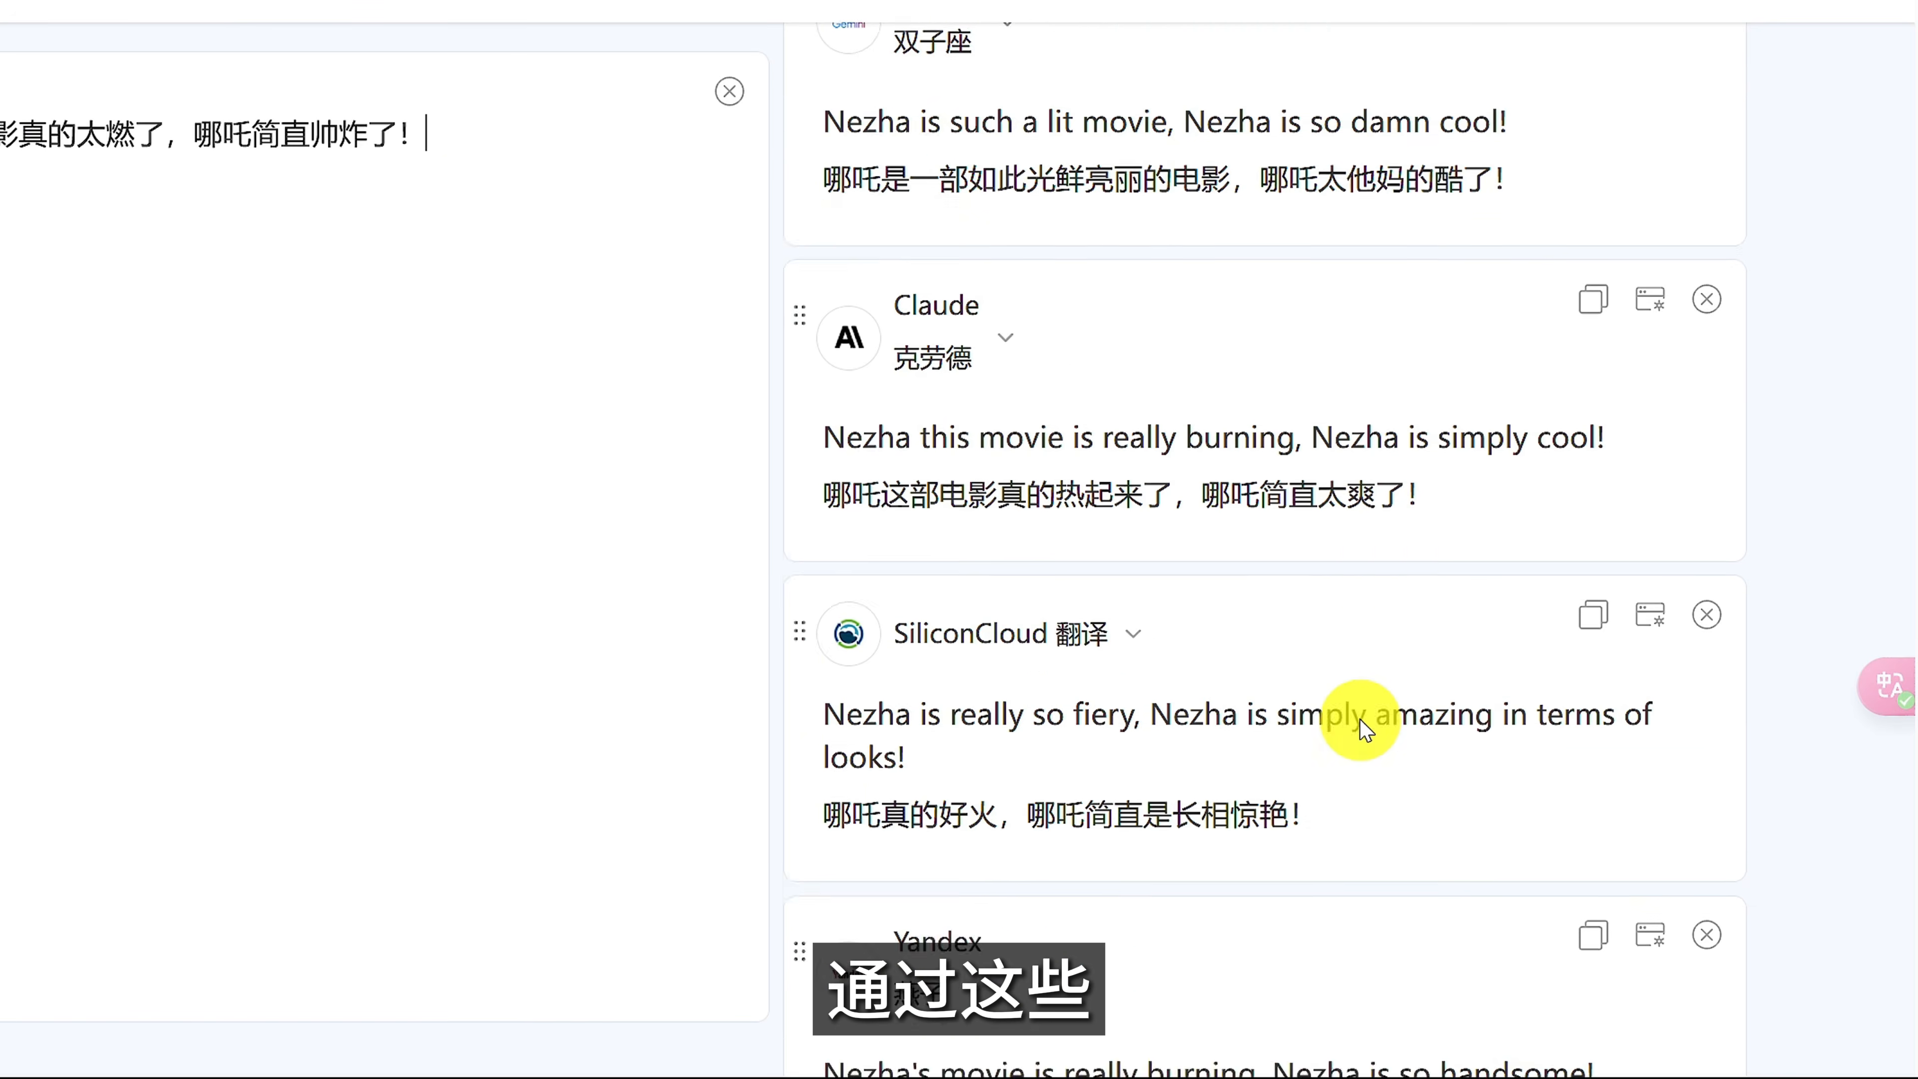
{"action": "scroll", "coordinate": [1367, 729], "scroll_direction": "down", "scroll_amount": 3}
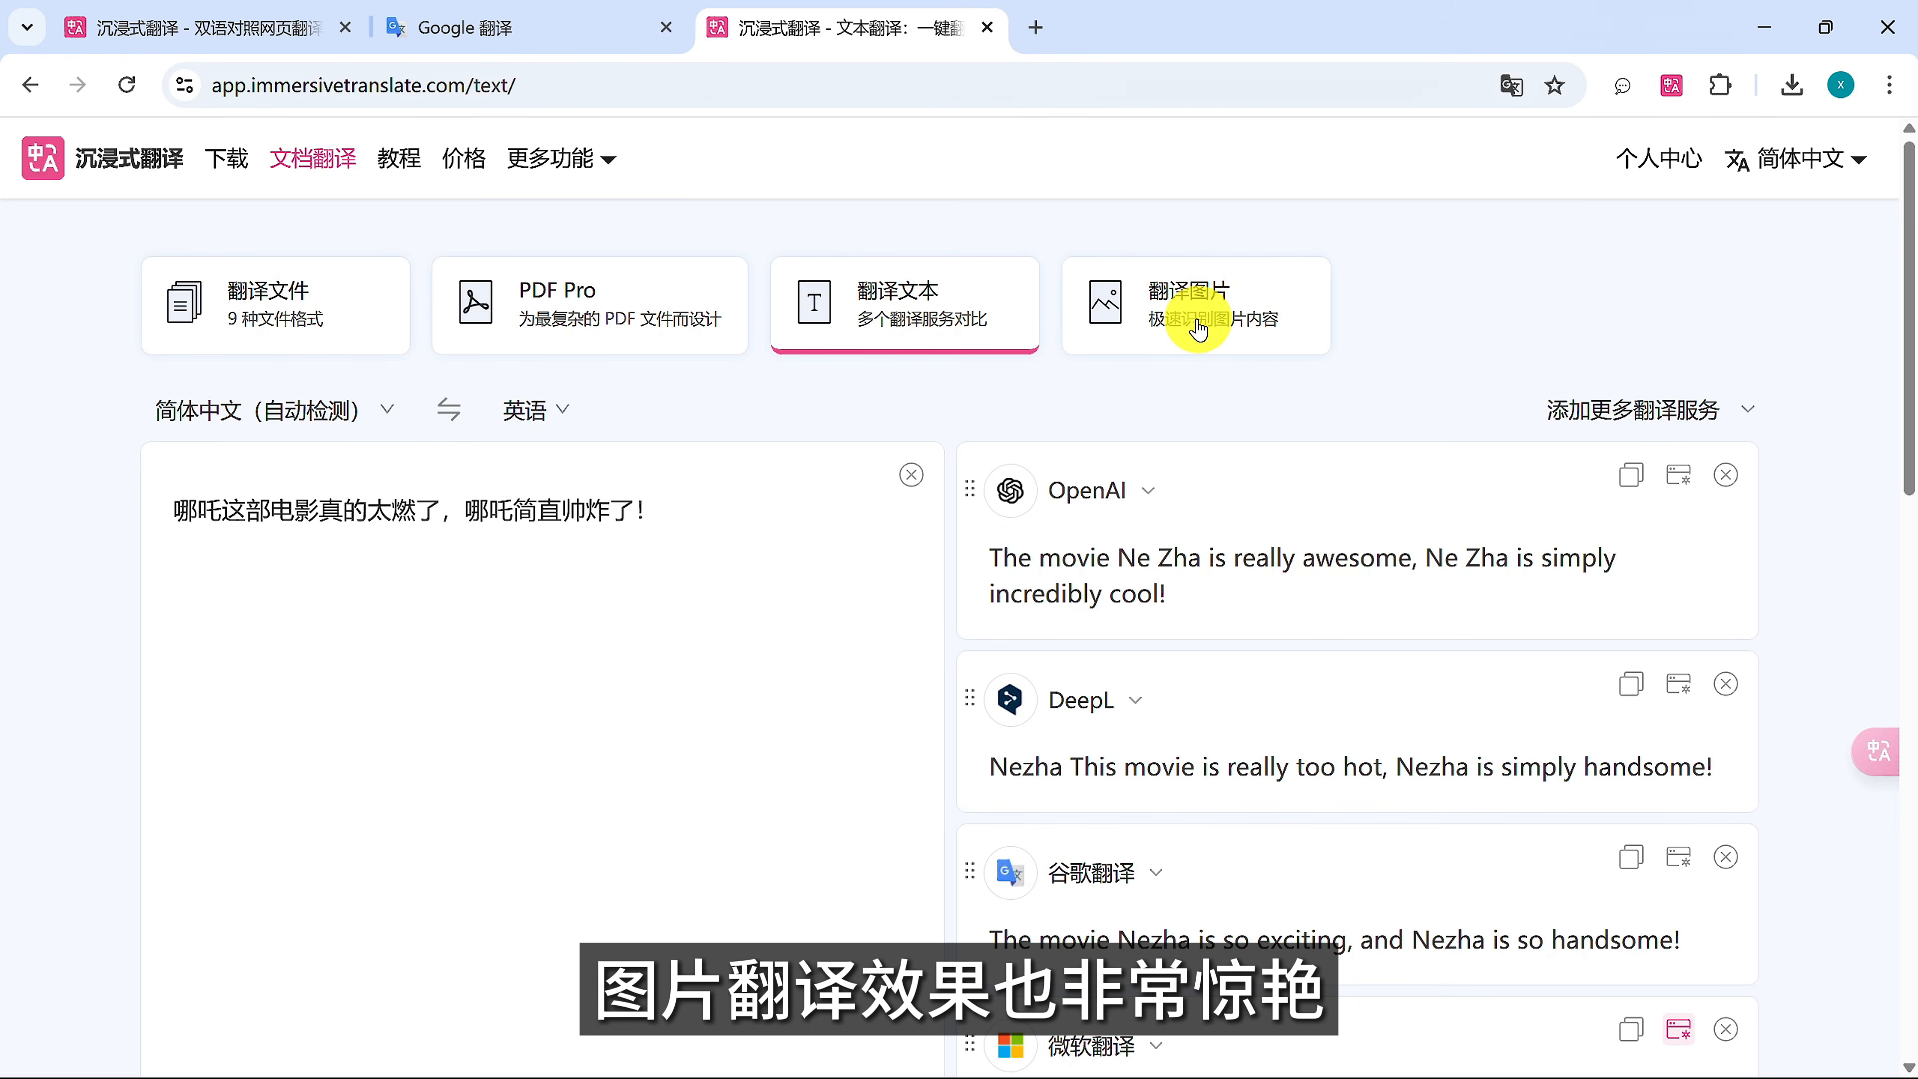
- Switch to image translation (翻译图片) and load 人工智能.jpg for translation into Simplified Chinese
{"action": "left_click", "coordinate": [1198, 329]}
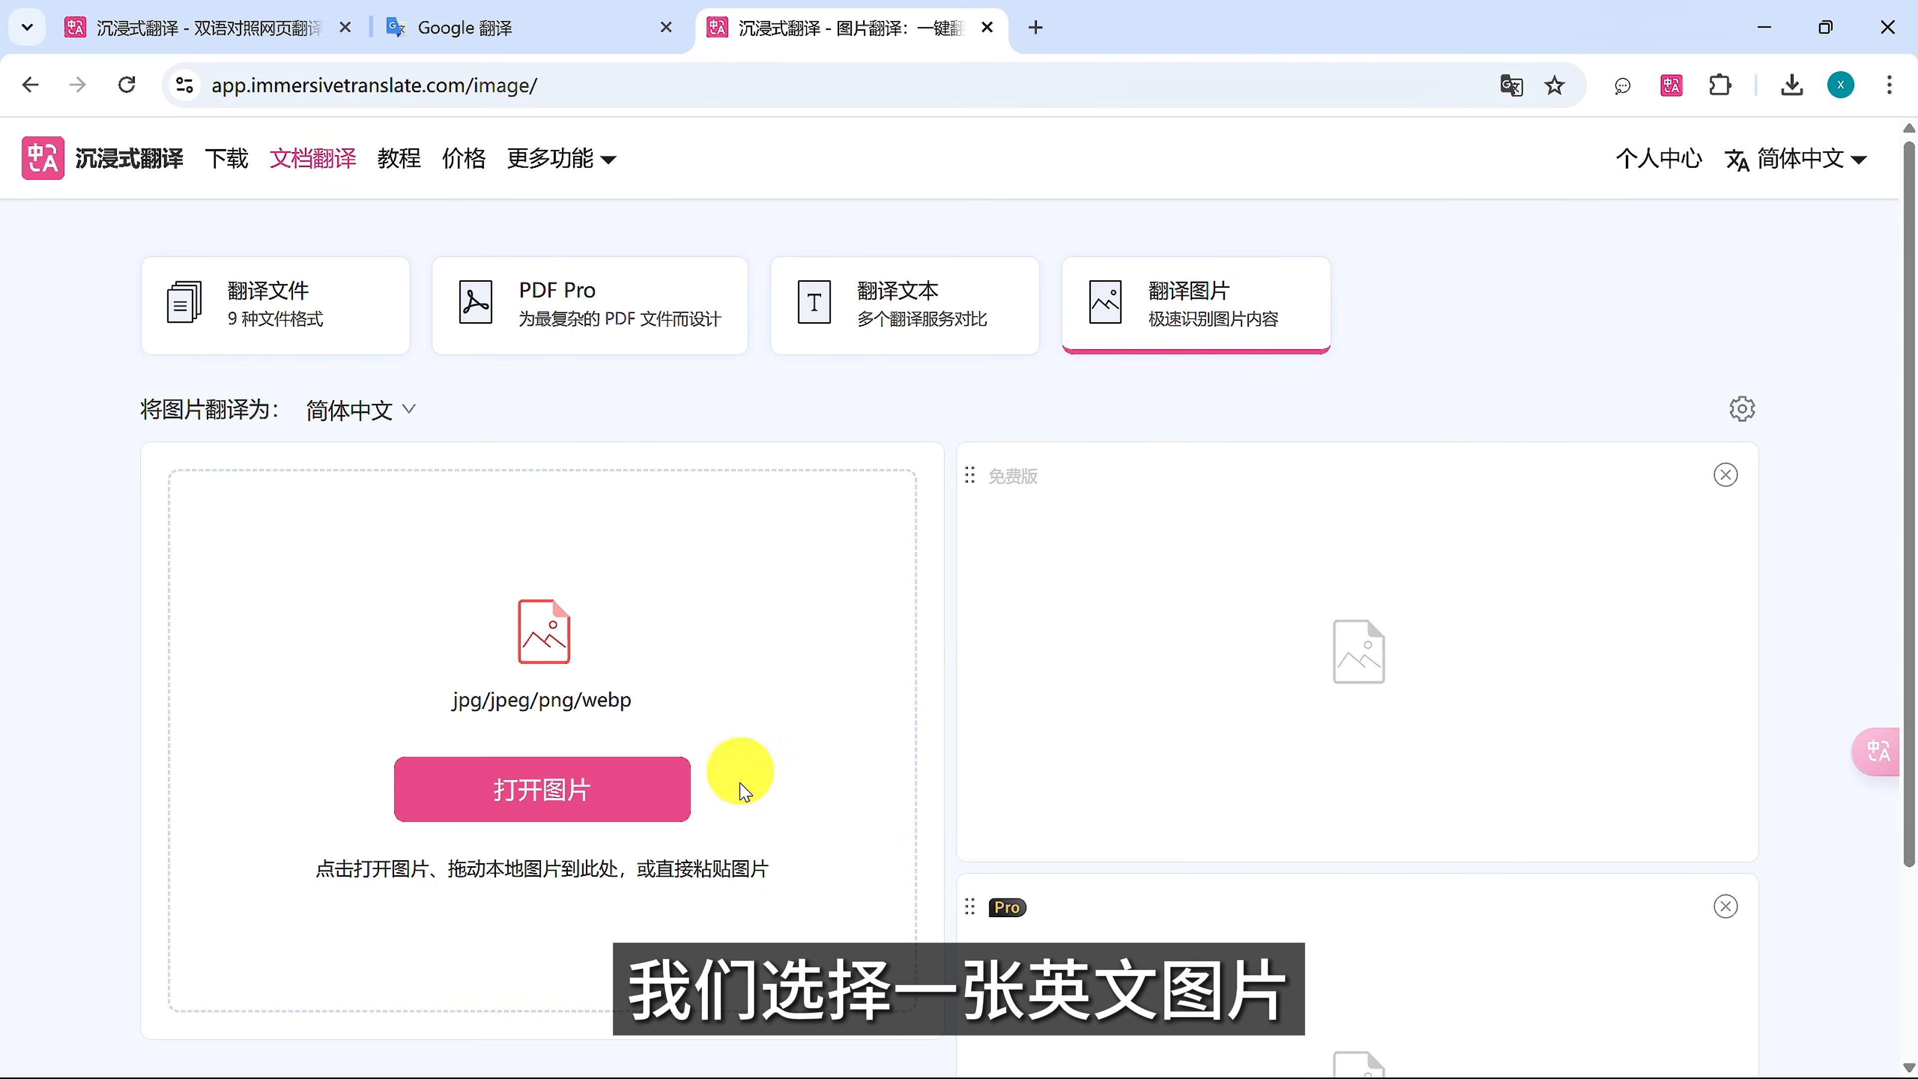
{"action": "left_click", "coordinate": [615, 808]}
{"action": "left_click", "coordinate": [682, 400]}
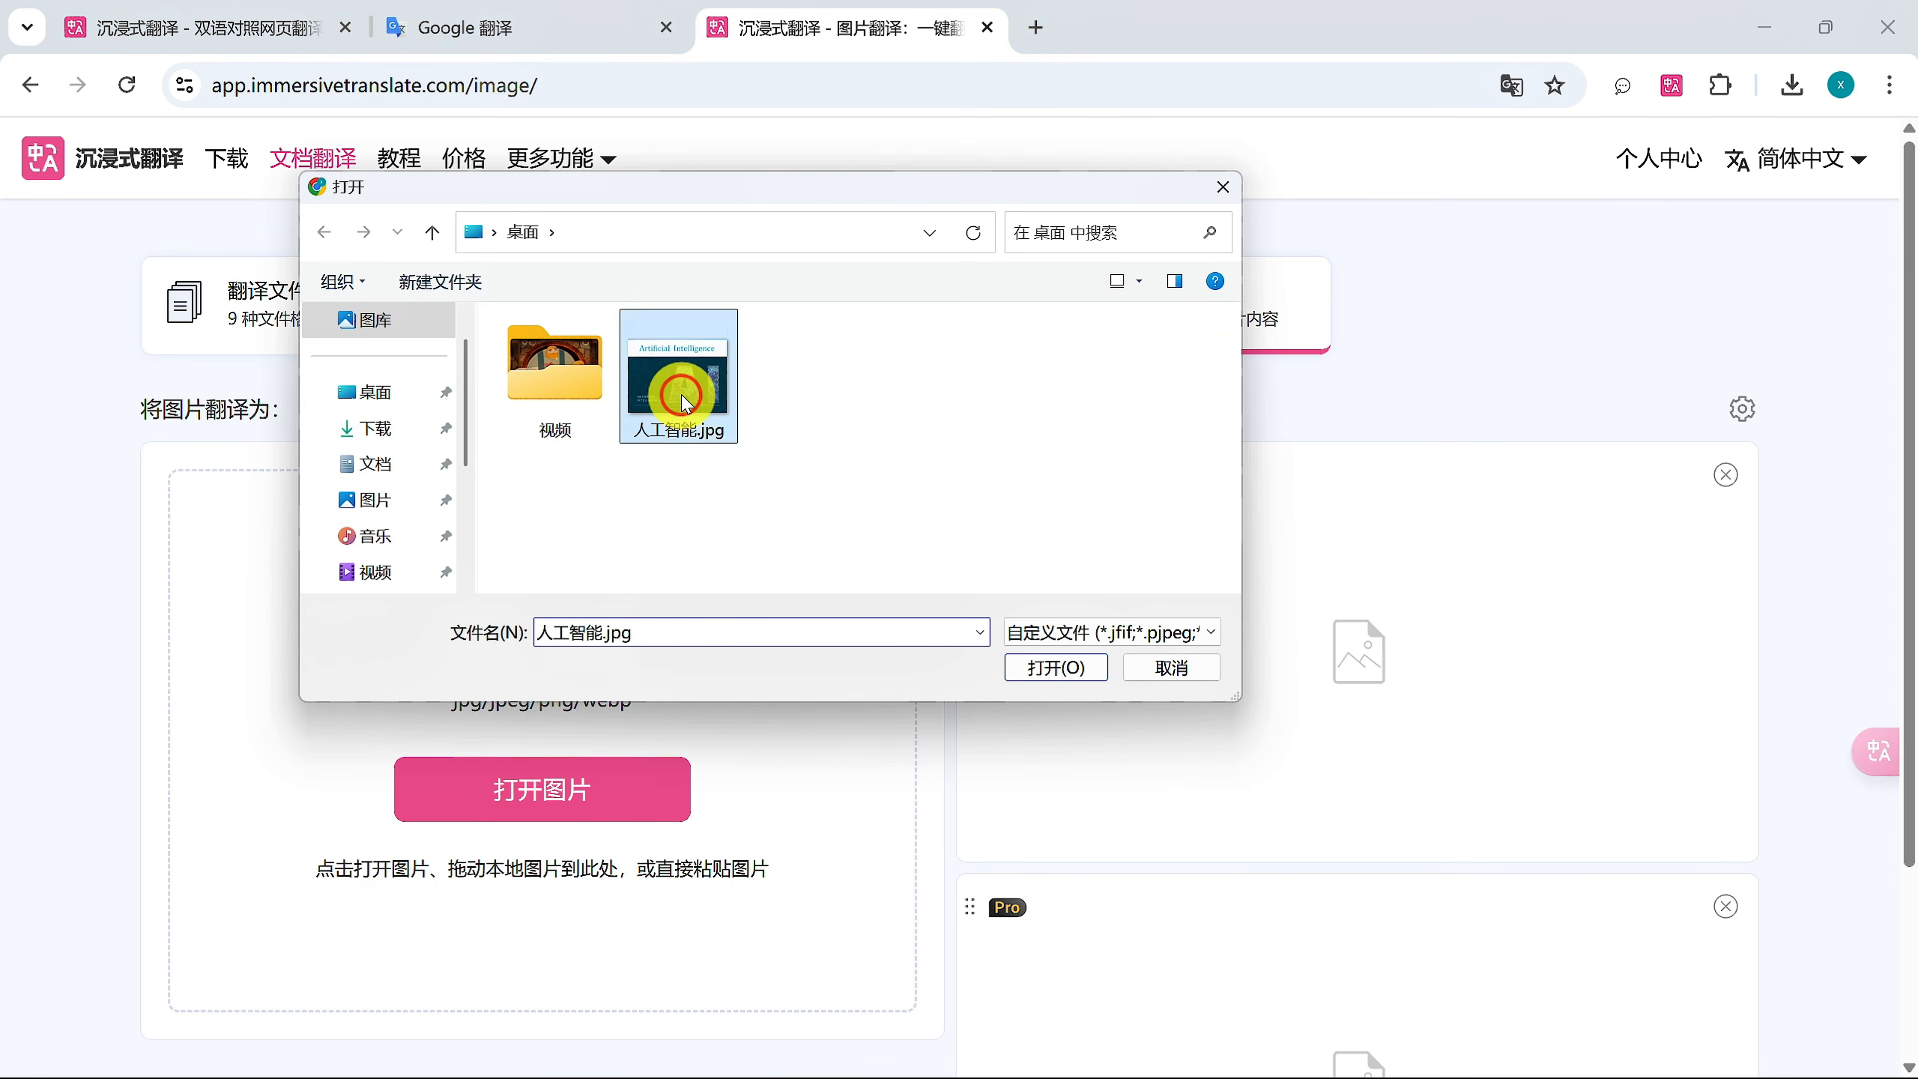
{"action": "double_click", "coordinate": [682, 401]}
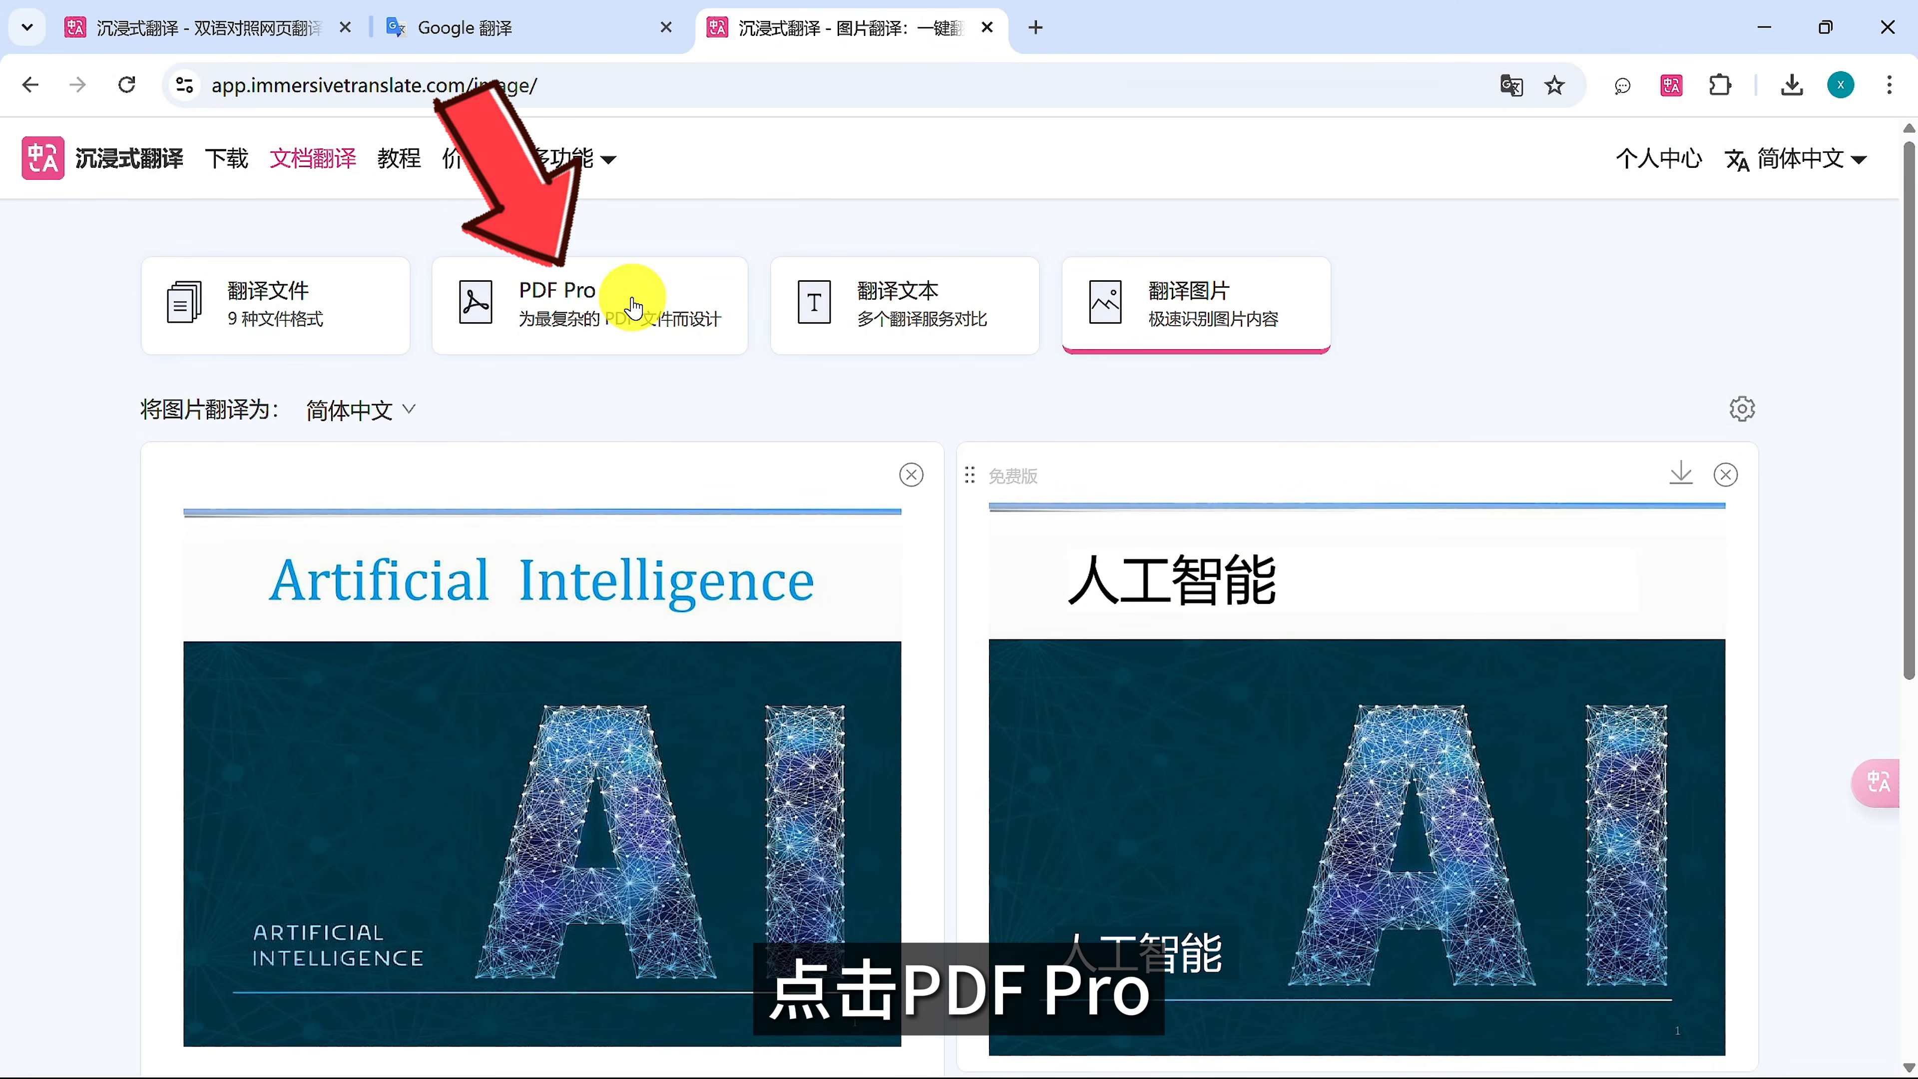
- Upload 神经网络入门.pdf to PDF Pro and translate all 19 pages into Simplified Chinese with 谷歌翻译
{"action": "left_click", "coordinate": [632, 308]}
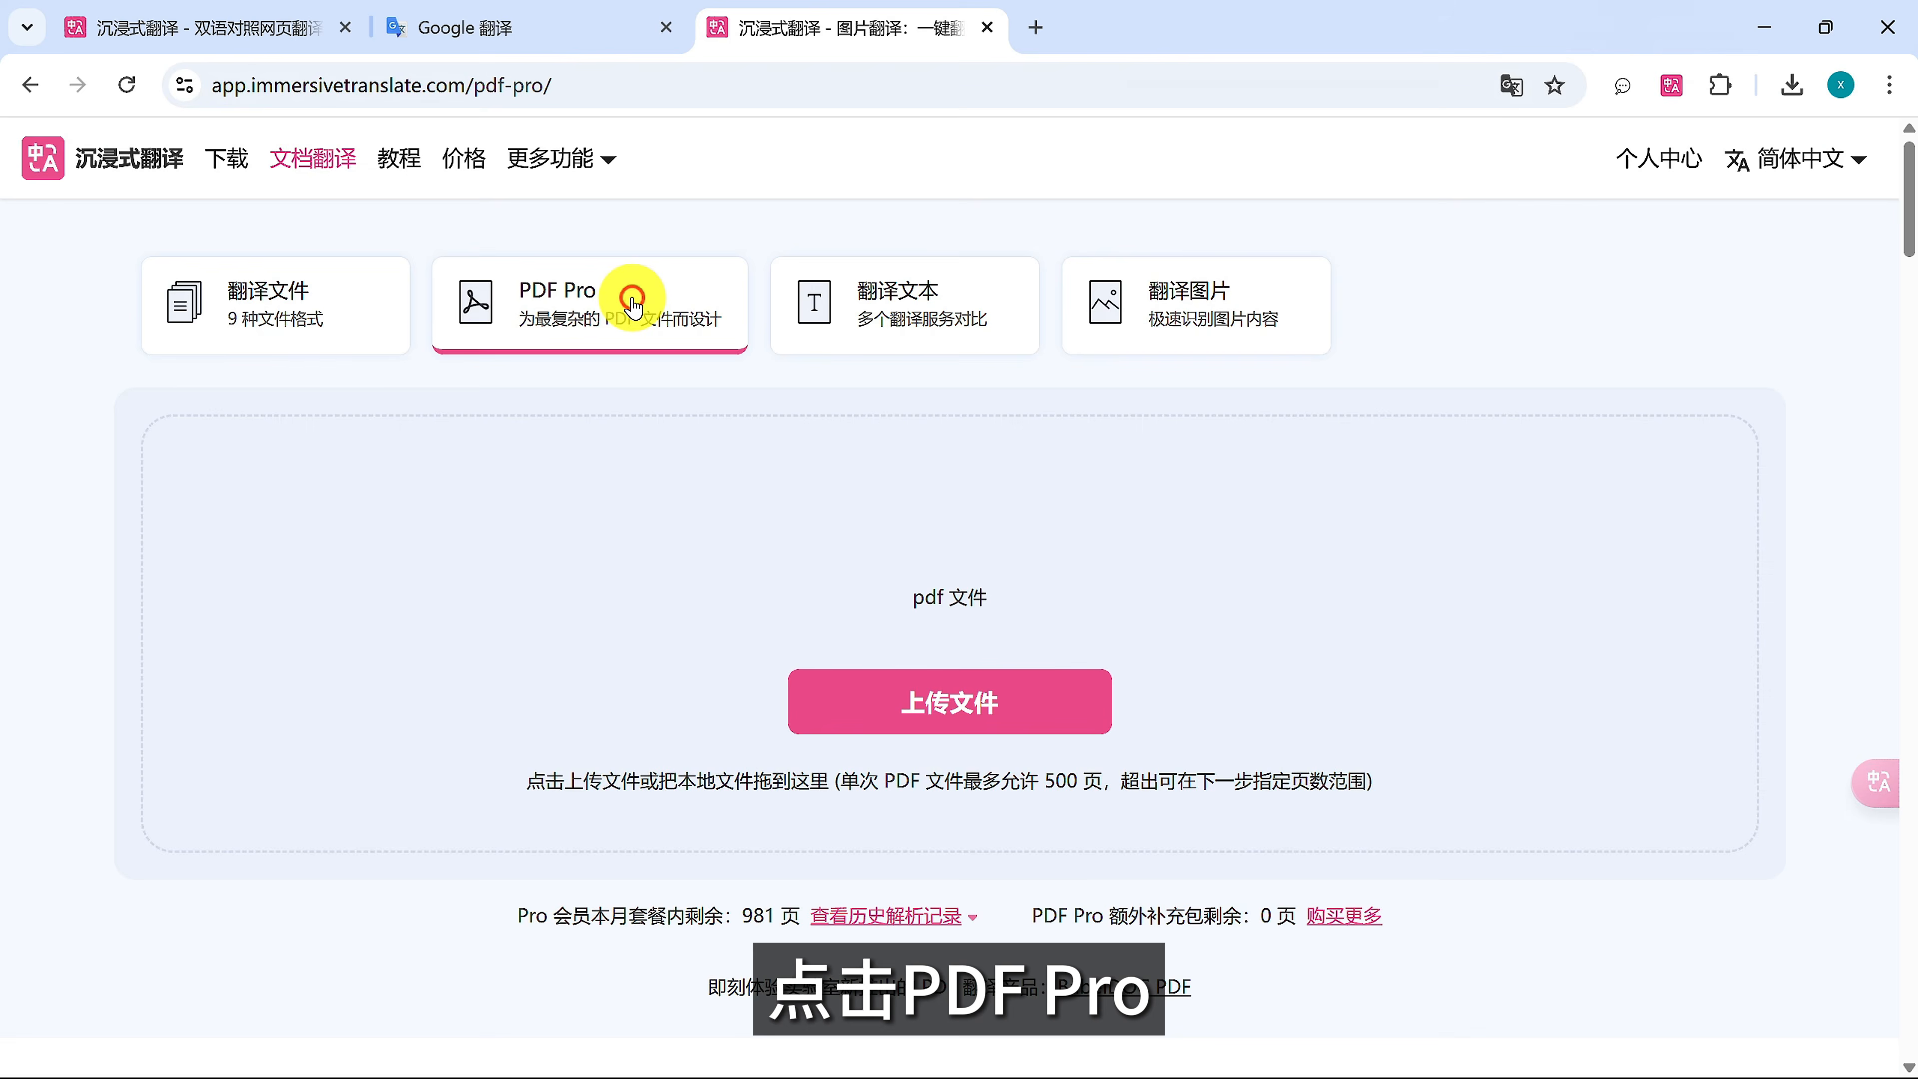
{"action": "left_click", "coordinate": [948, 706]}
{"action": "left_click", "coordinate": [687, 355]}
{"action": "double_click", "coordinate": [693, 390]}
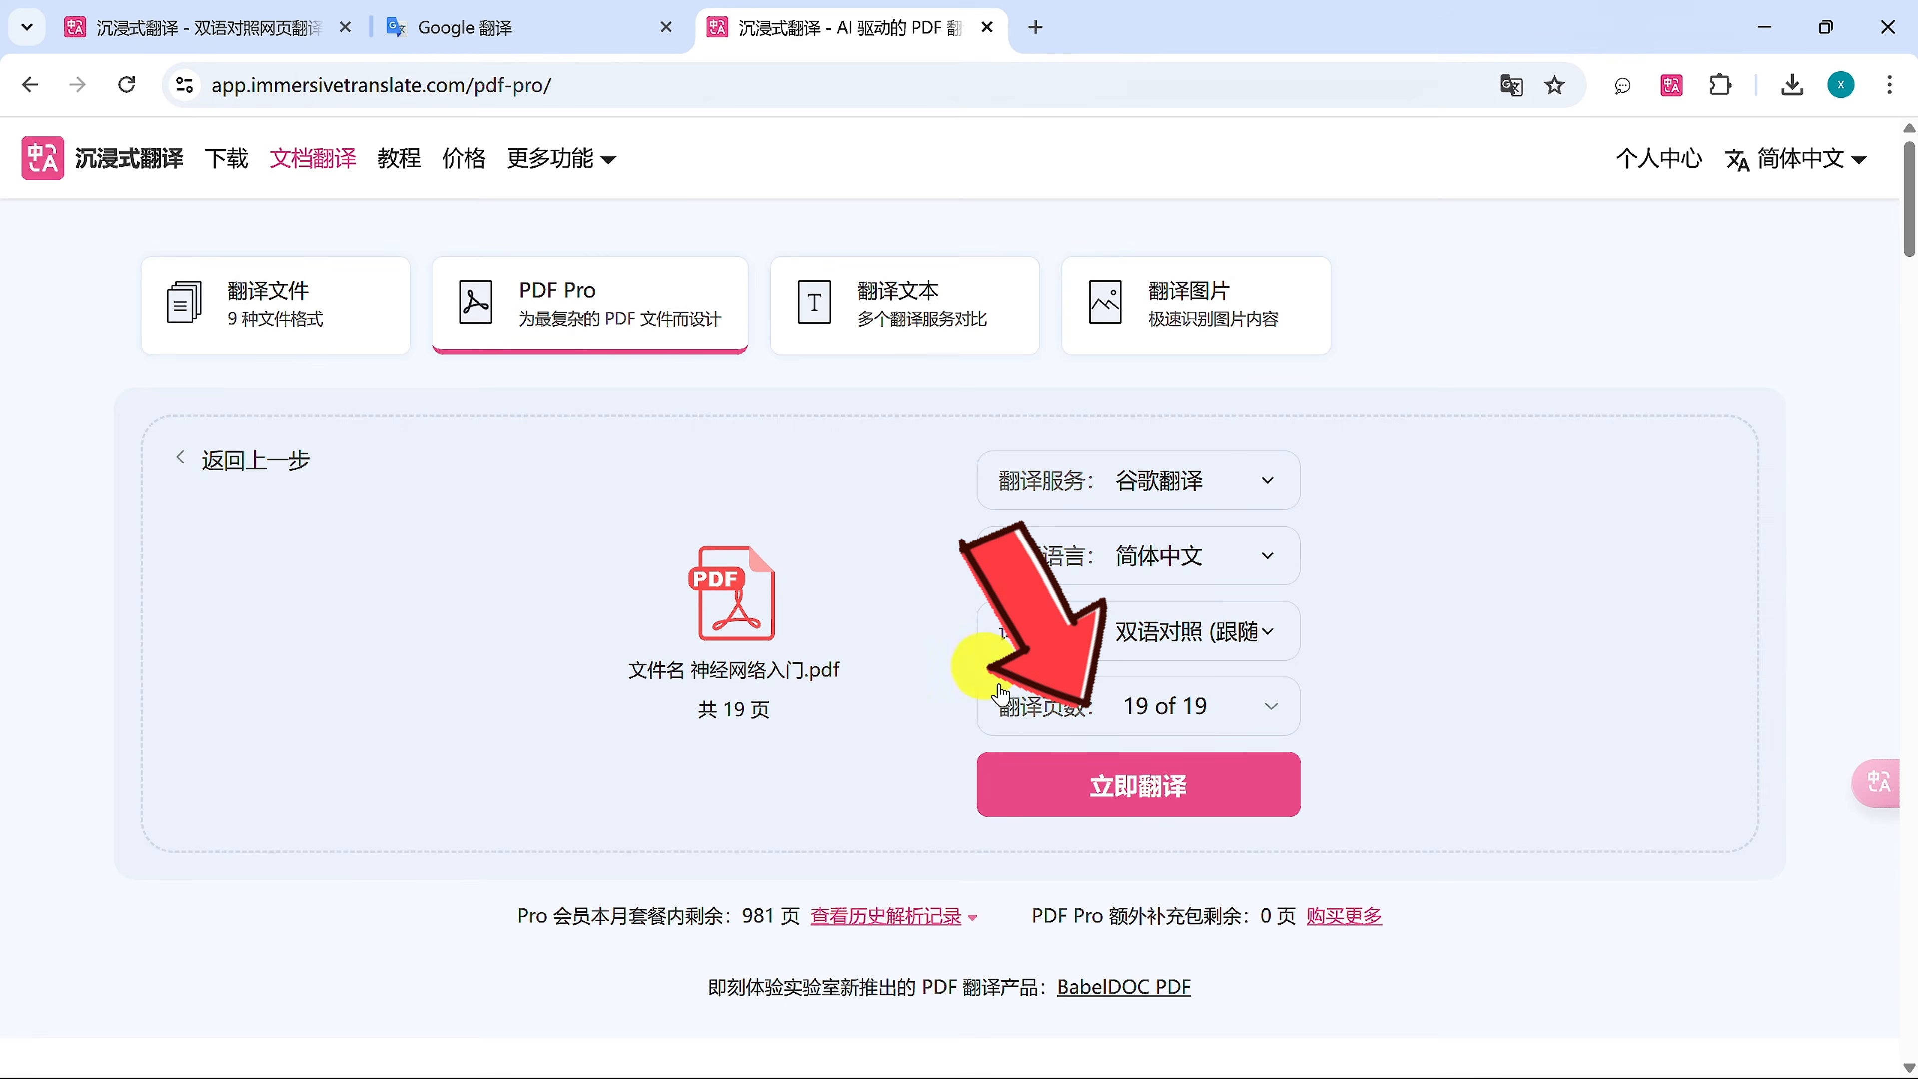
{"action": "left_click", "coordinate": [1136, 810]}
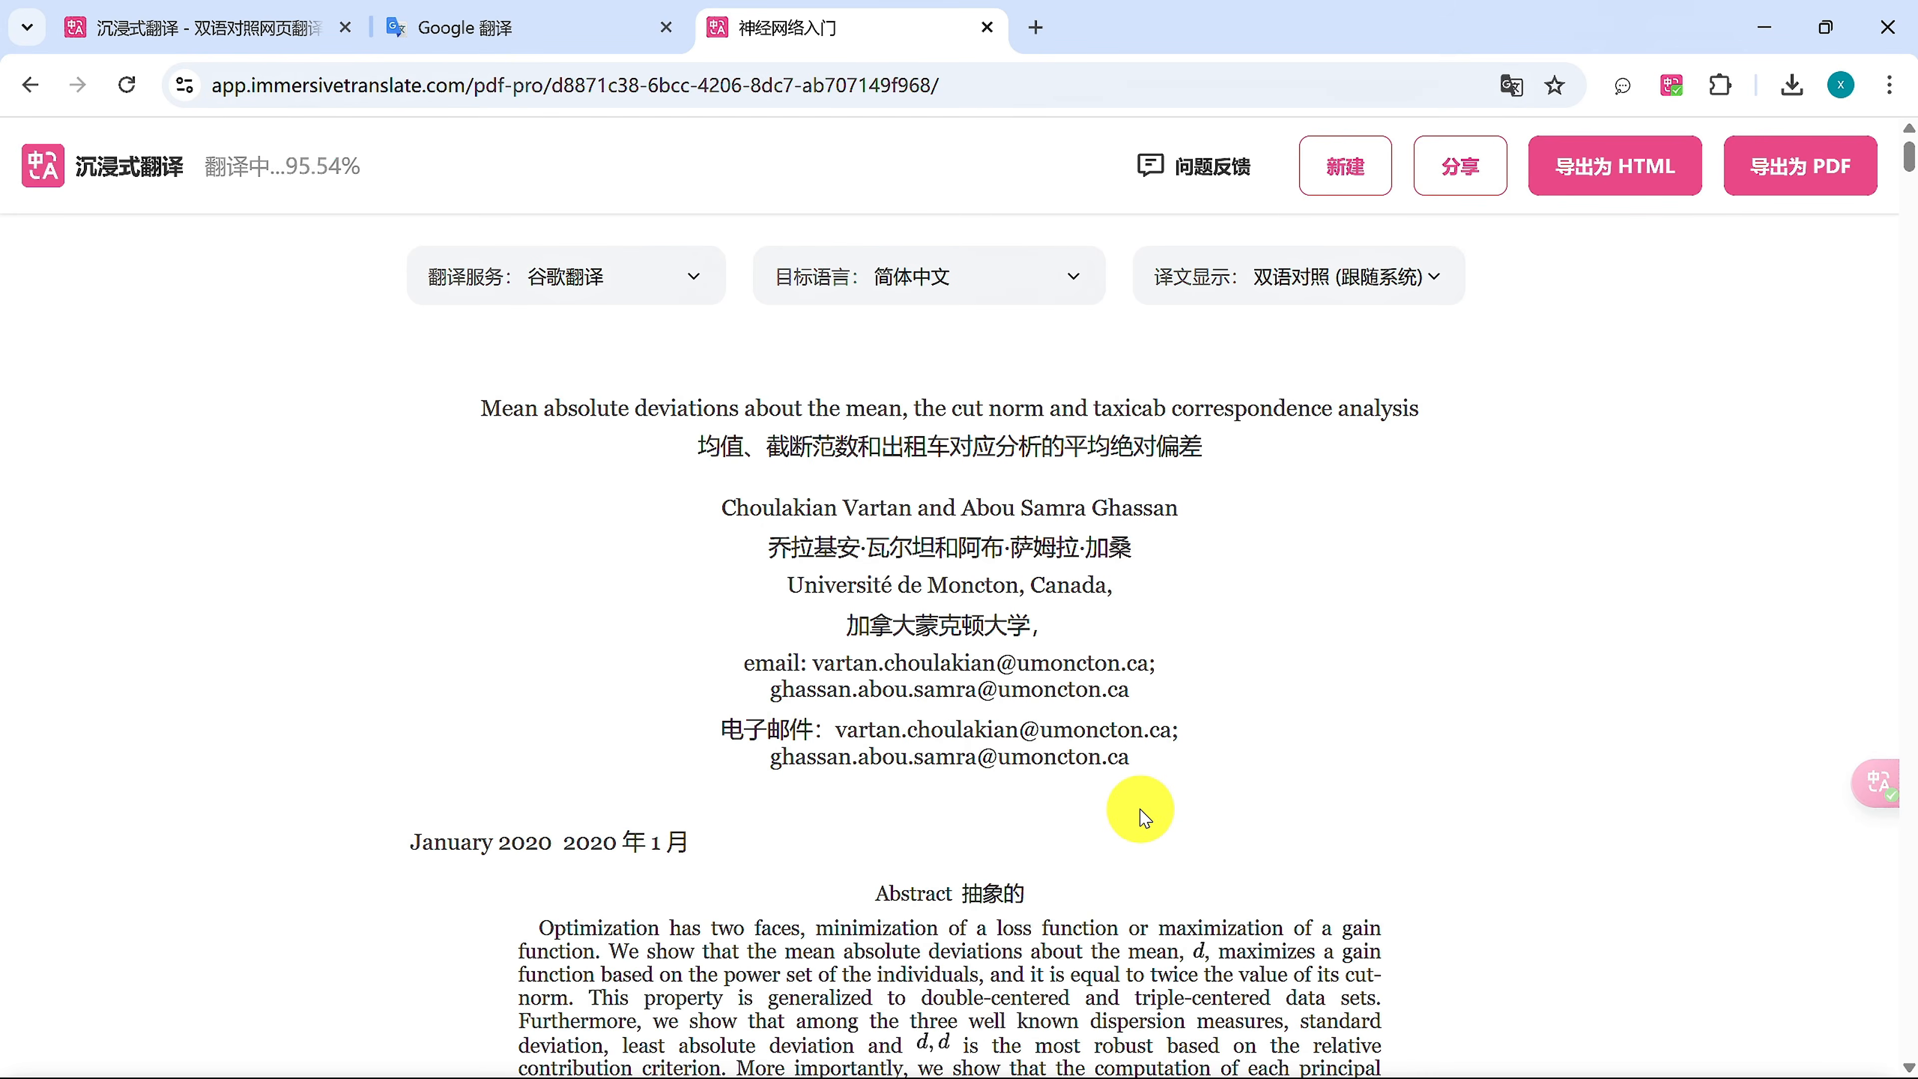
- Switch the translated PDF's display to 双语对照 (灰底), review the shaded translation and open the translation service choices
{"action": "scroll", "coordinate": [1142, 816], "scroll_direction": "down", "scroll_amount": 3}
{"action": "scroll", "coordinate": [1142, 810], "scroll_direction": "down", "scroll_amount": 10}
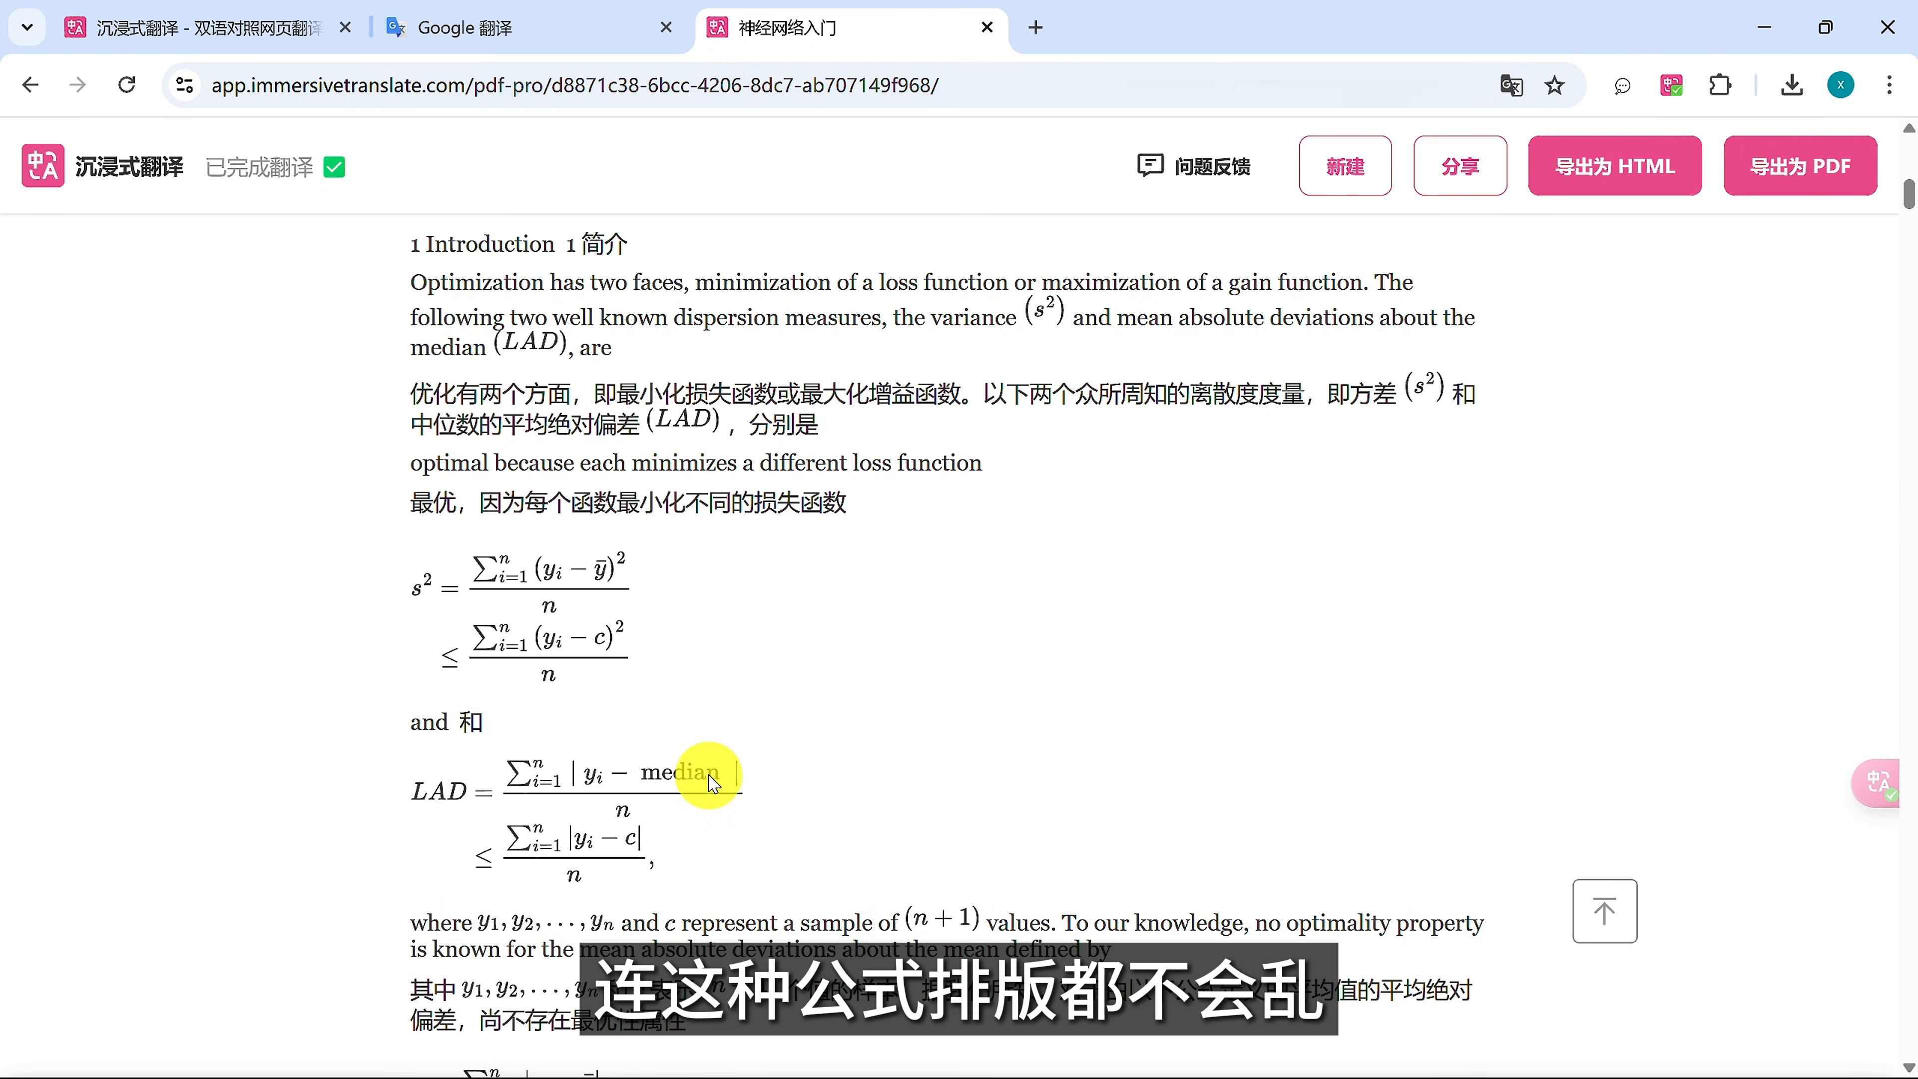
{"action": "scroll", "coordinate": [710, 778], "scroll_direction": "up", "scroll_amount": 13}
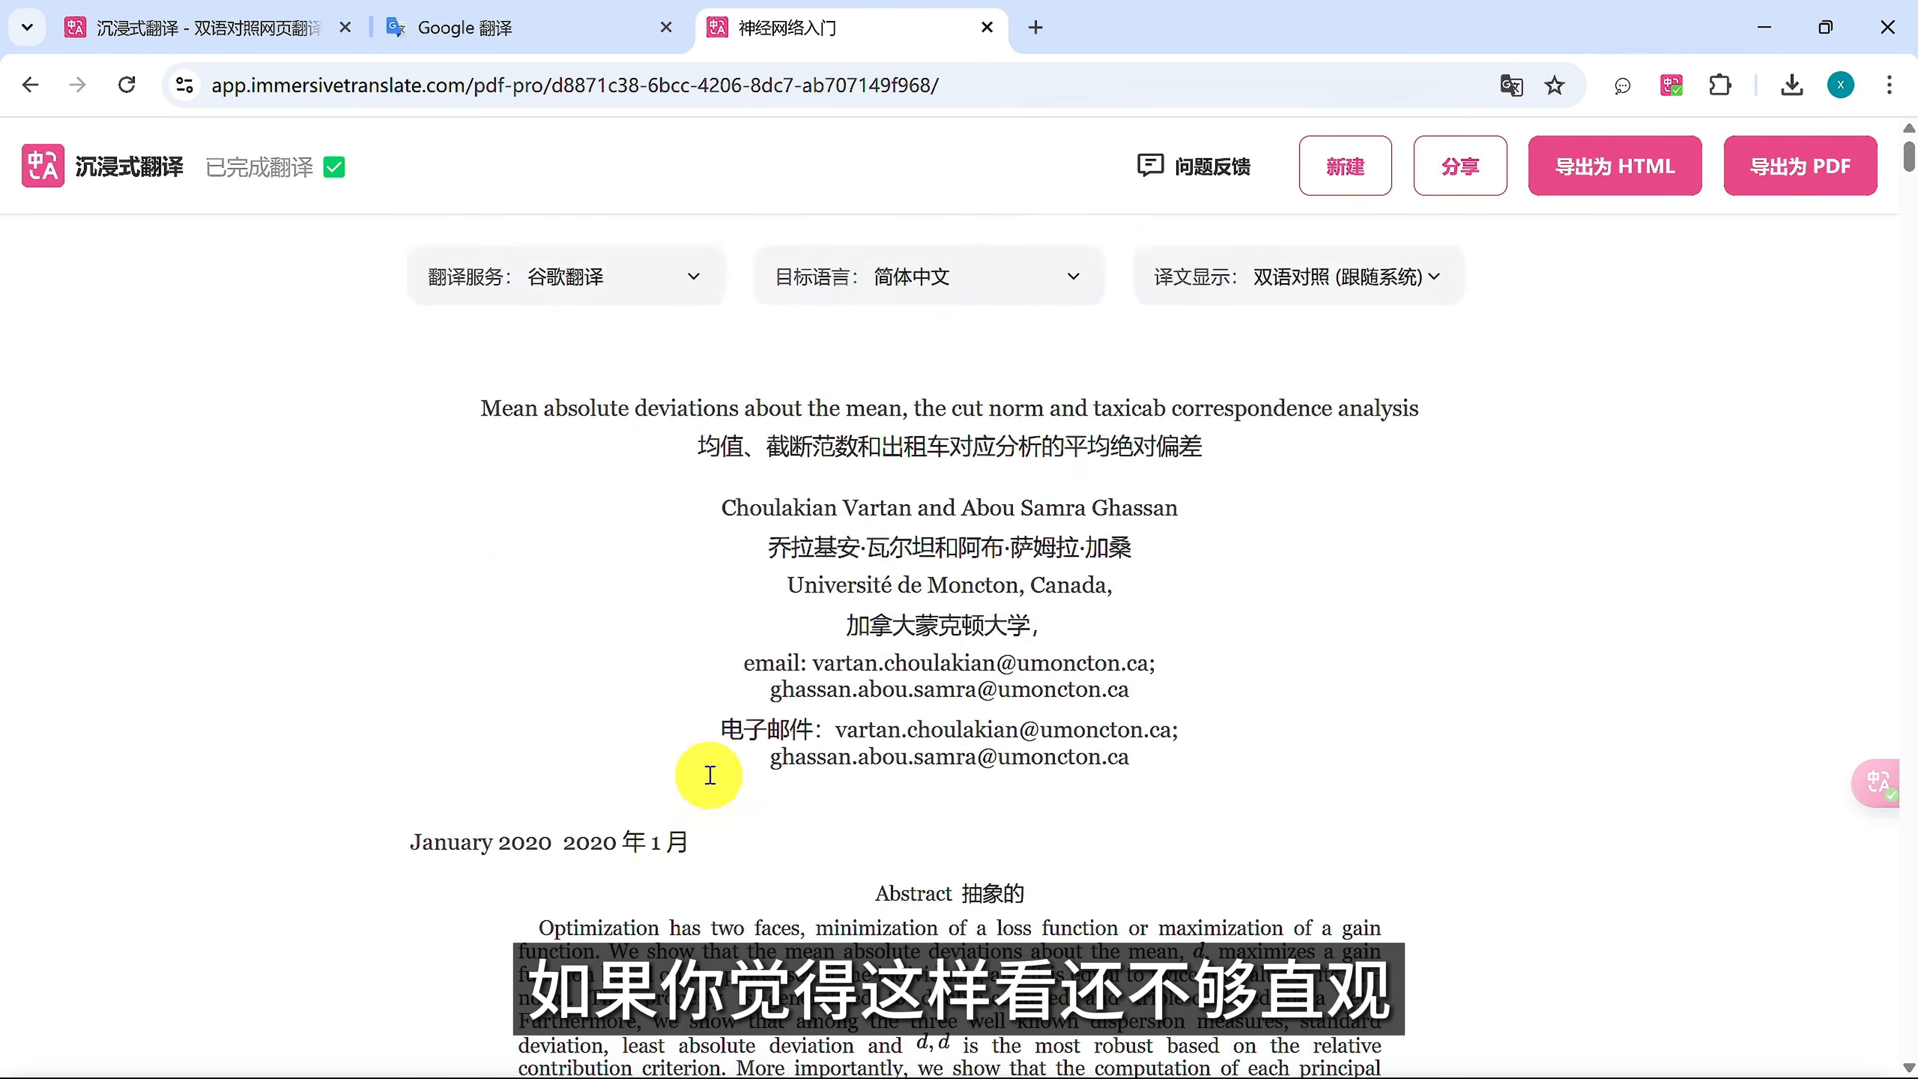
{"action": "left_click", "coordinate": [1343, 278]}
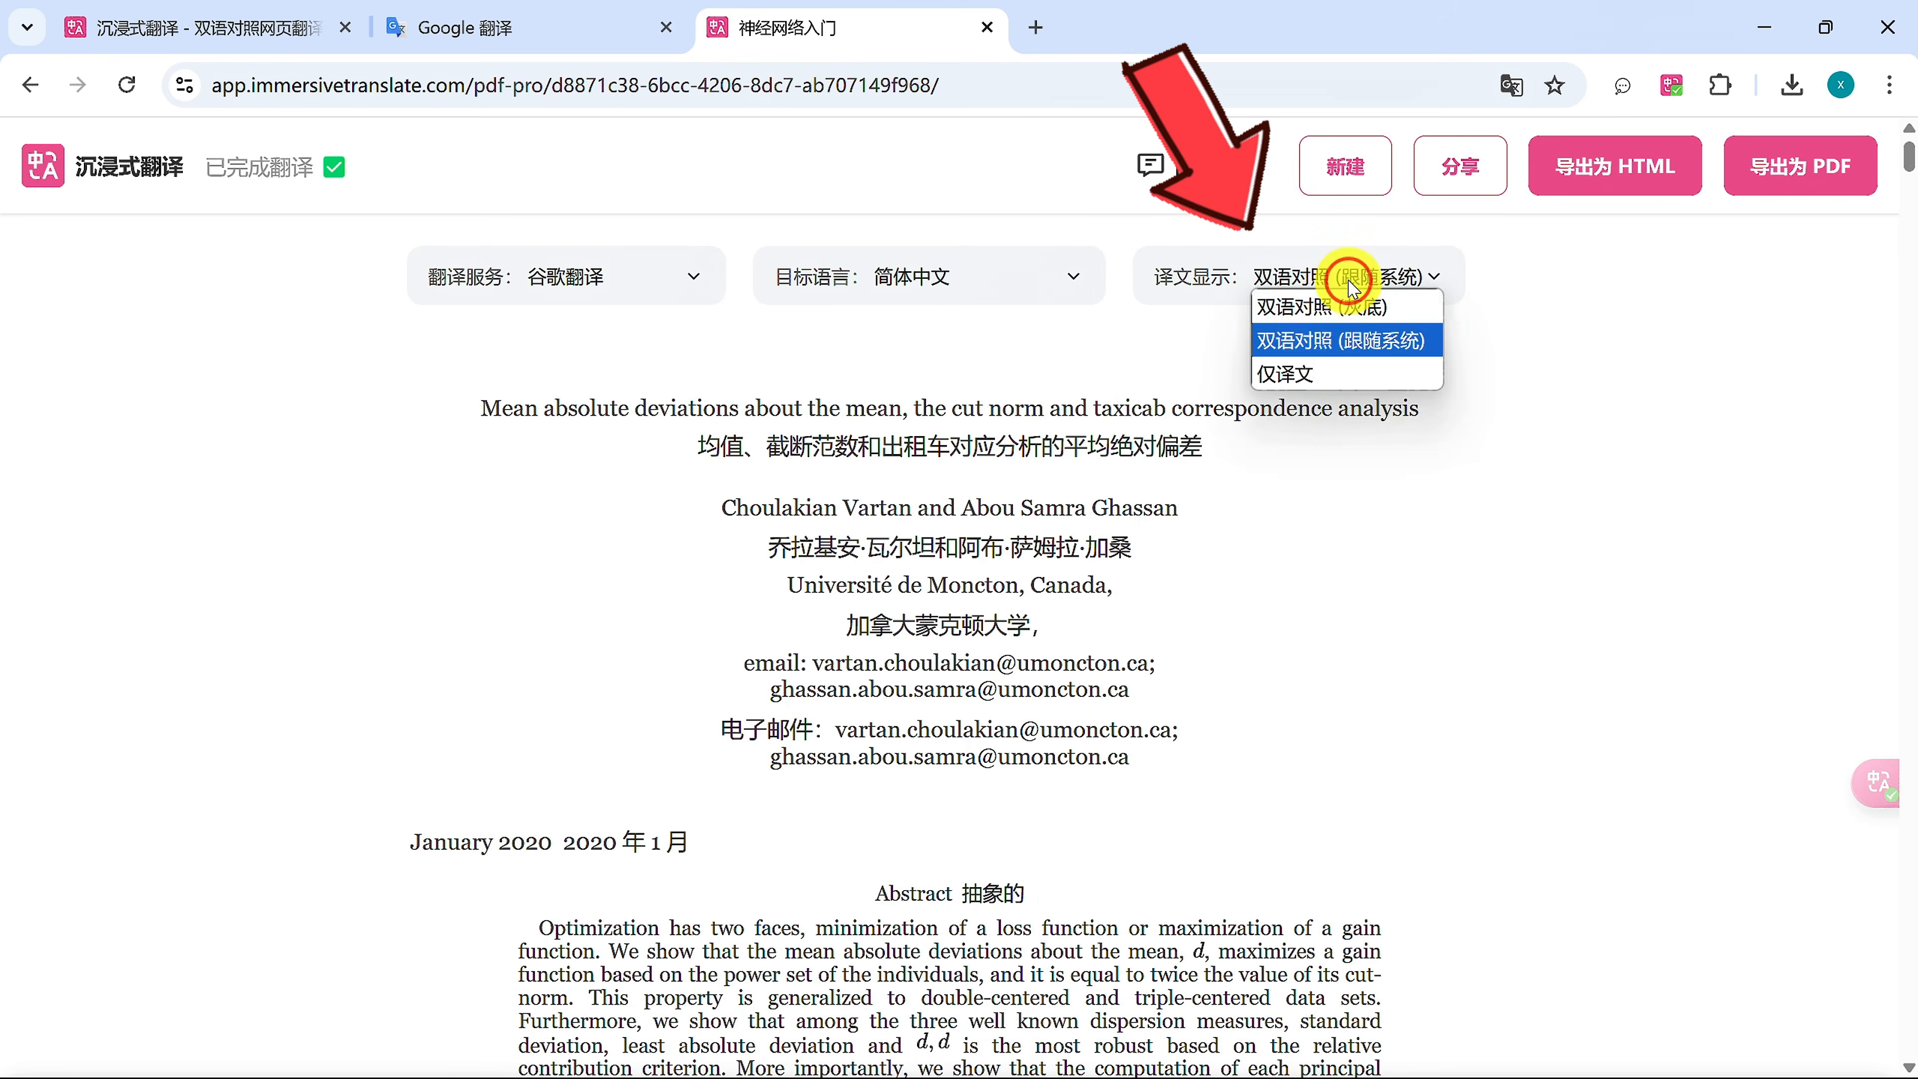
{"action": "left_click", "coordinate": [1408, 322]}
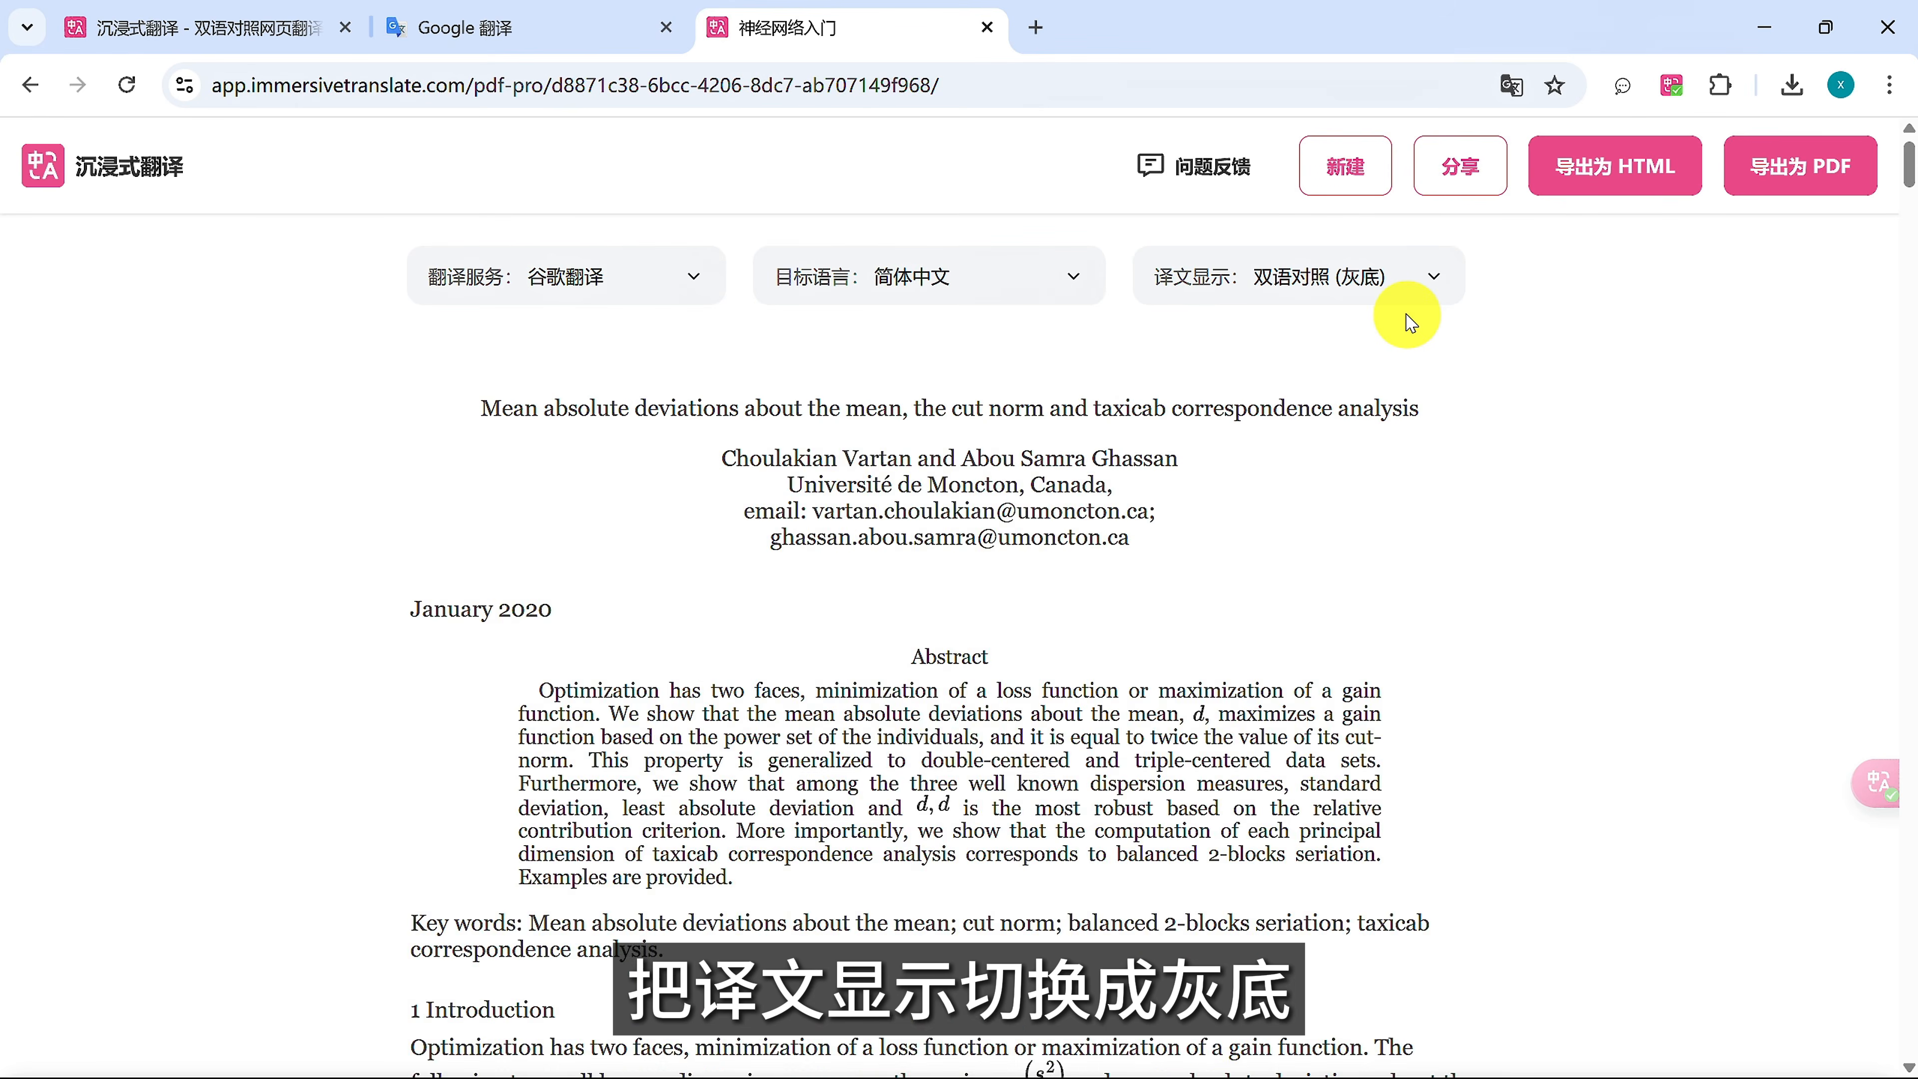
{"action": "scroll", "coordinate": [1173, 514], "scroll_direction": "down", "scroll_amount": 7}
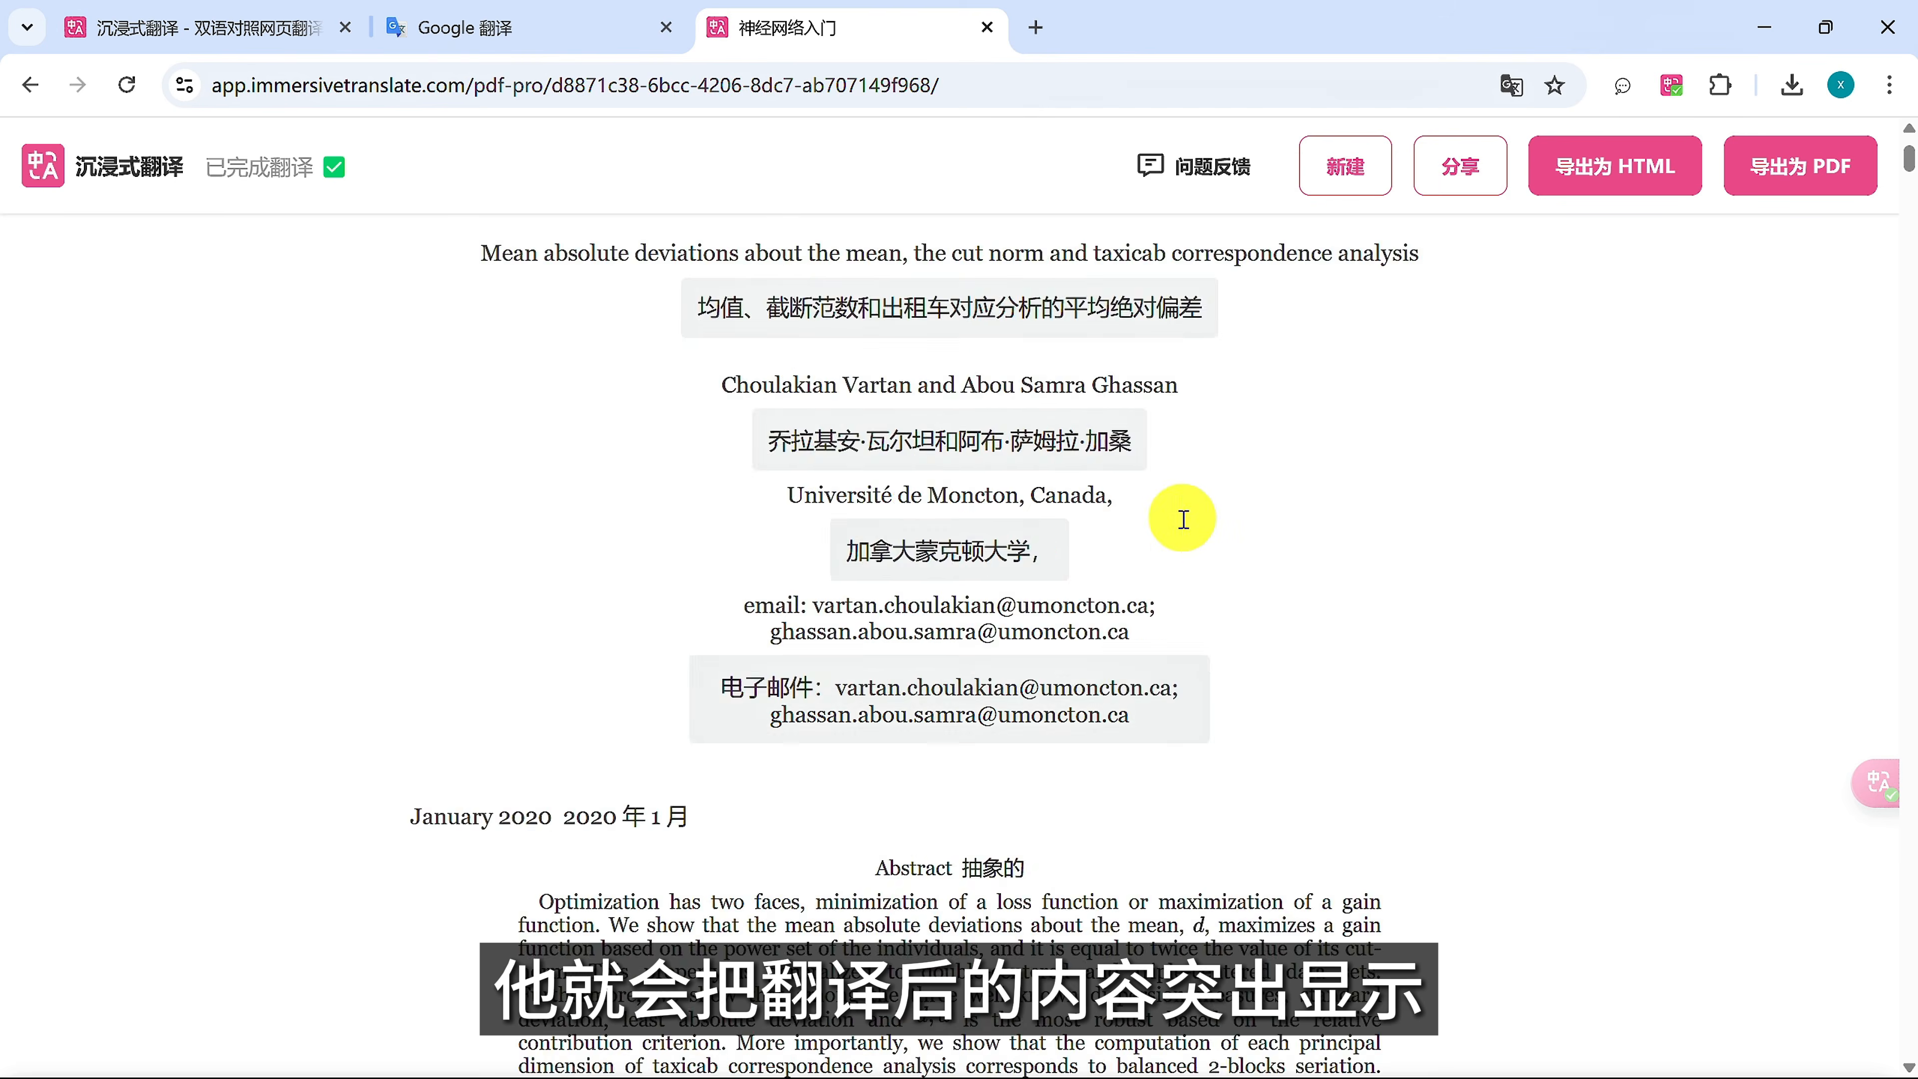
{"action": "scroll", "coordinate": [1121, 877], "scroll_direction": "down", "scroll_amount": 5}
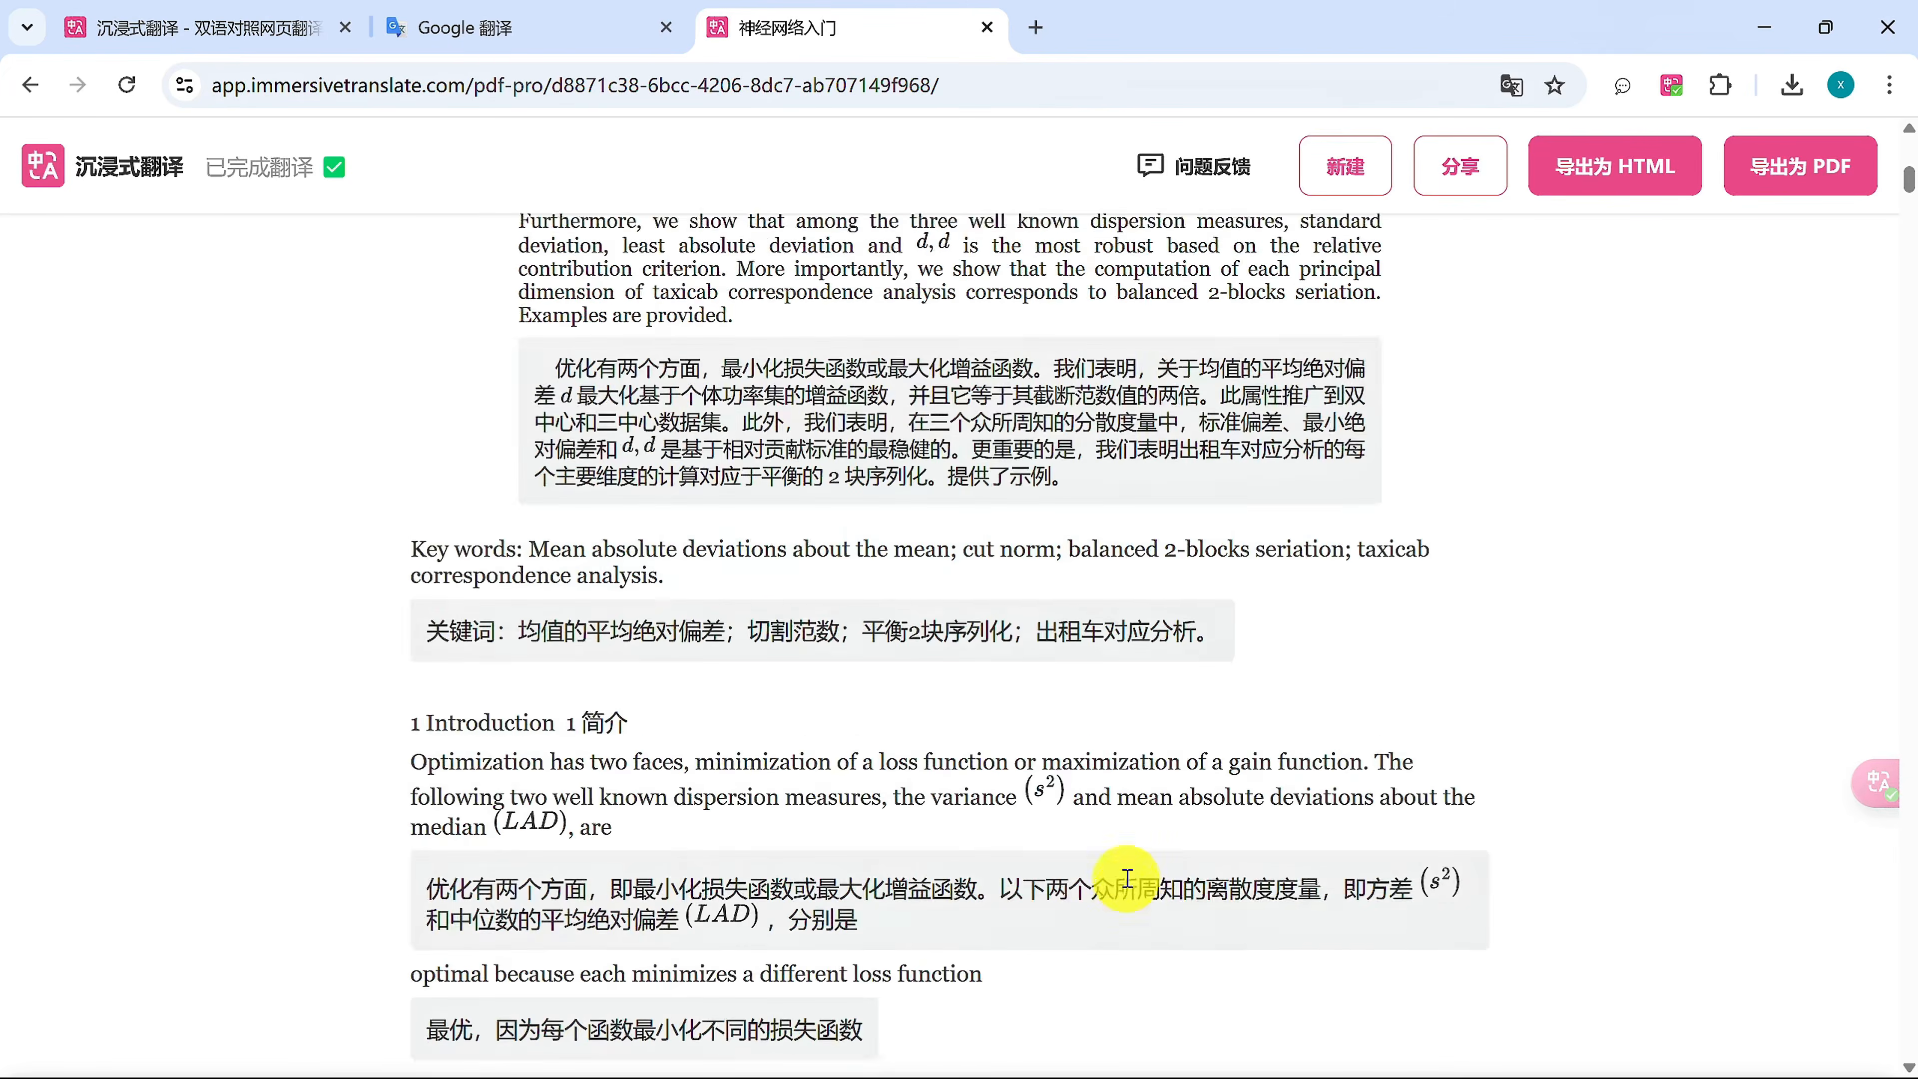
{"action": "scroll", "coordinate": [1127, 877], "scroll_direction": "up", "scroll_amount": 10}
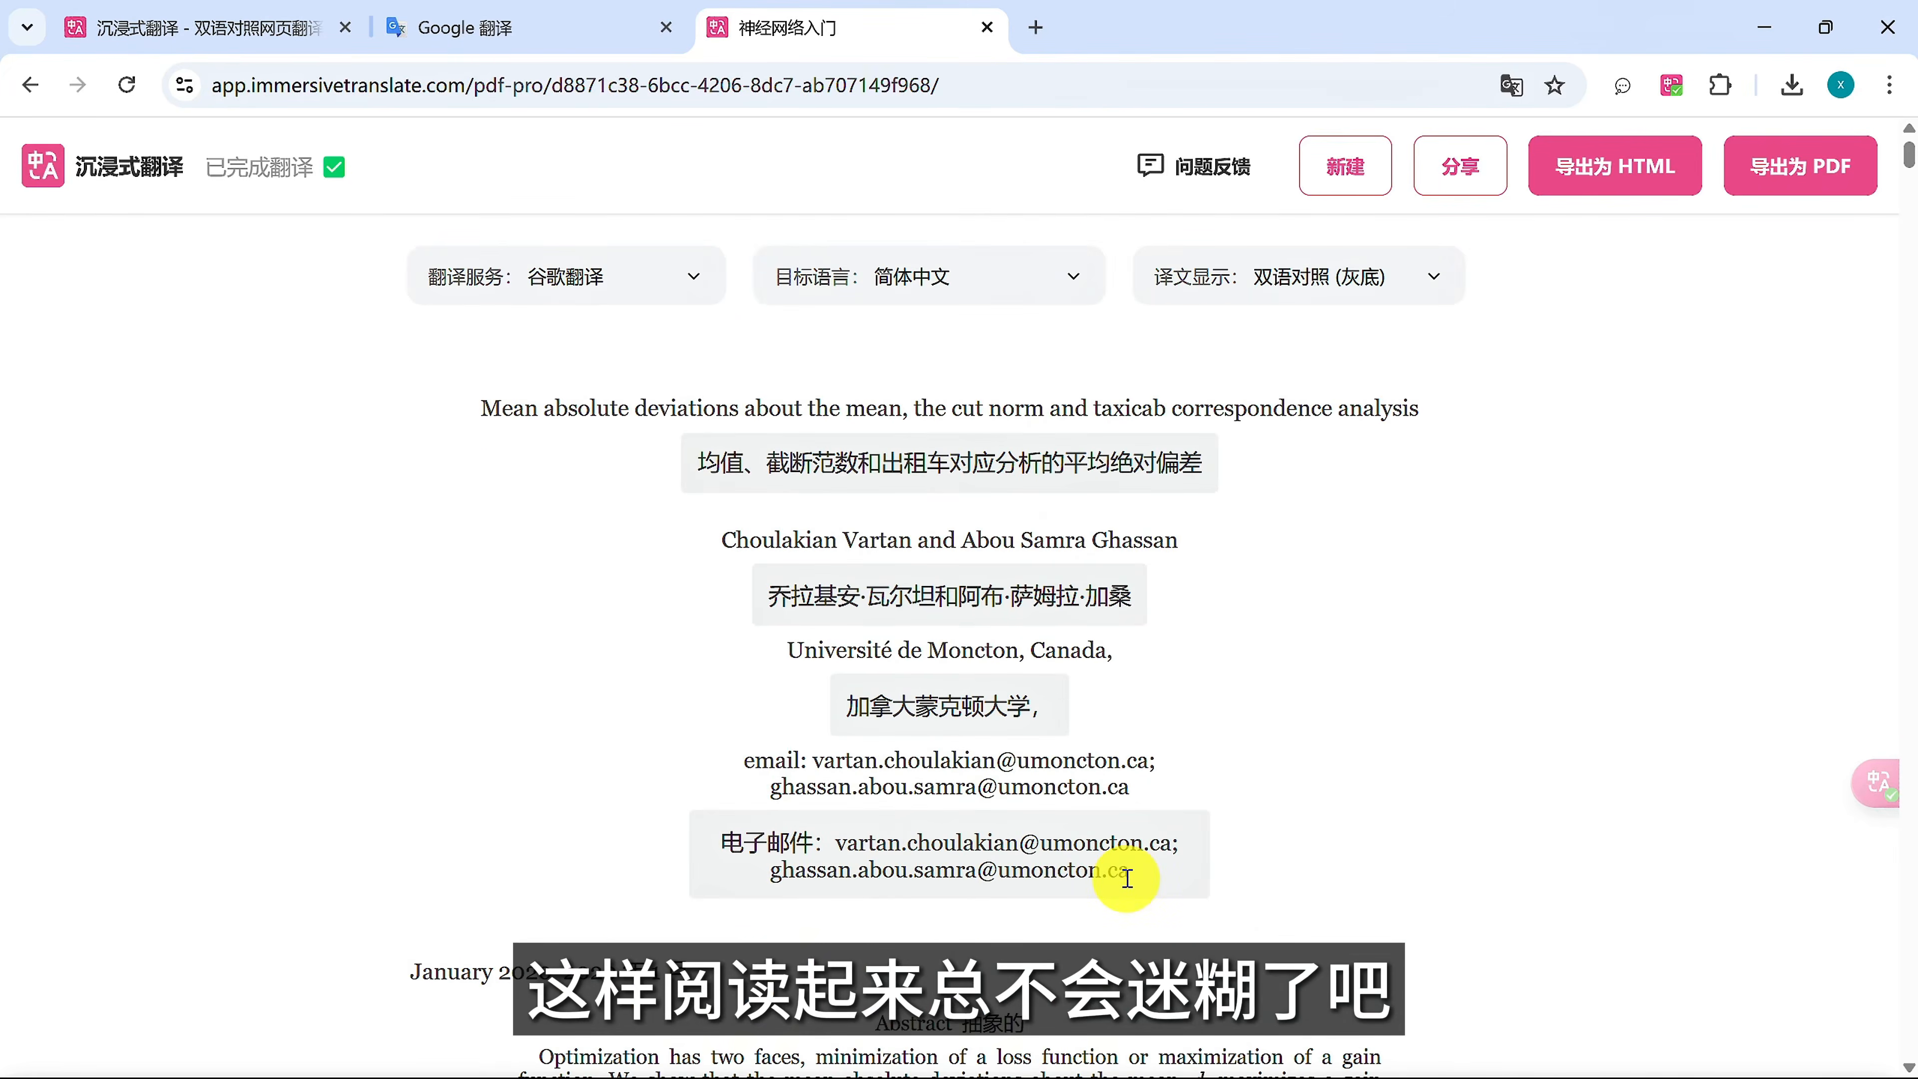
{"action": "left_click", "coordinate": [678, 275]}
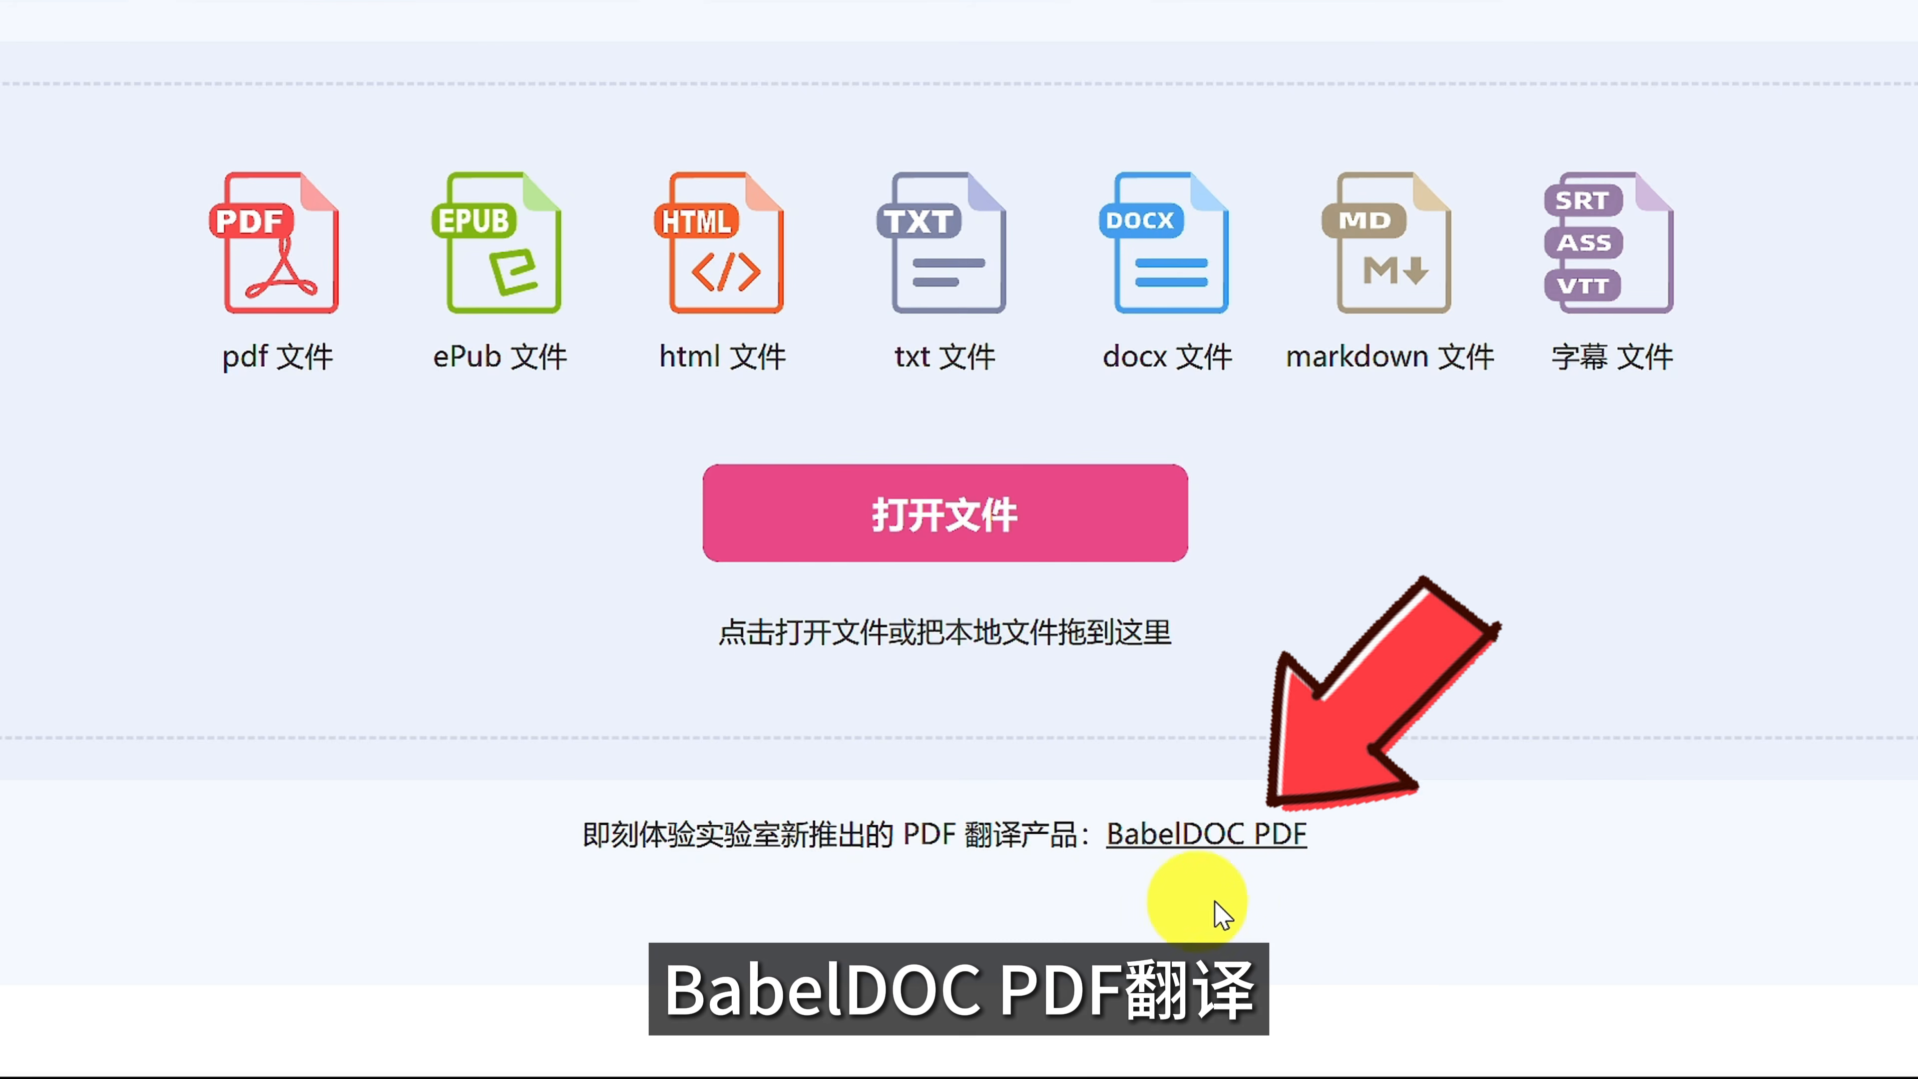
- Open the BabelDOC PDF translation product and inspect earlier pages of the side-by-side bilingual PDF
{"action": "left_click", "coordinate": [1185, 856]}
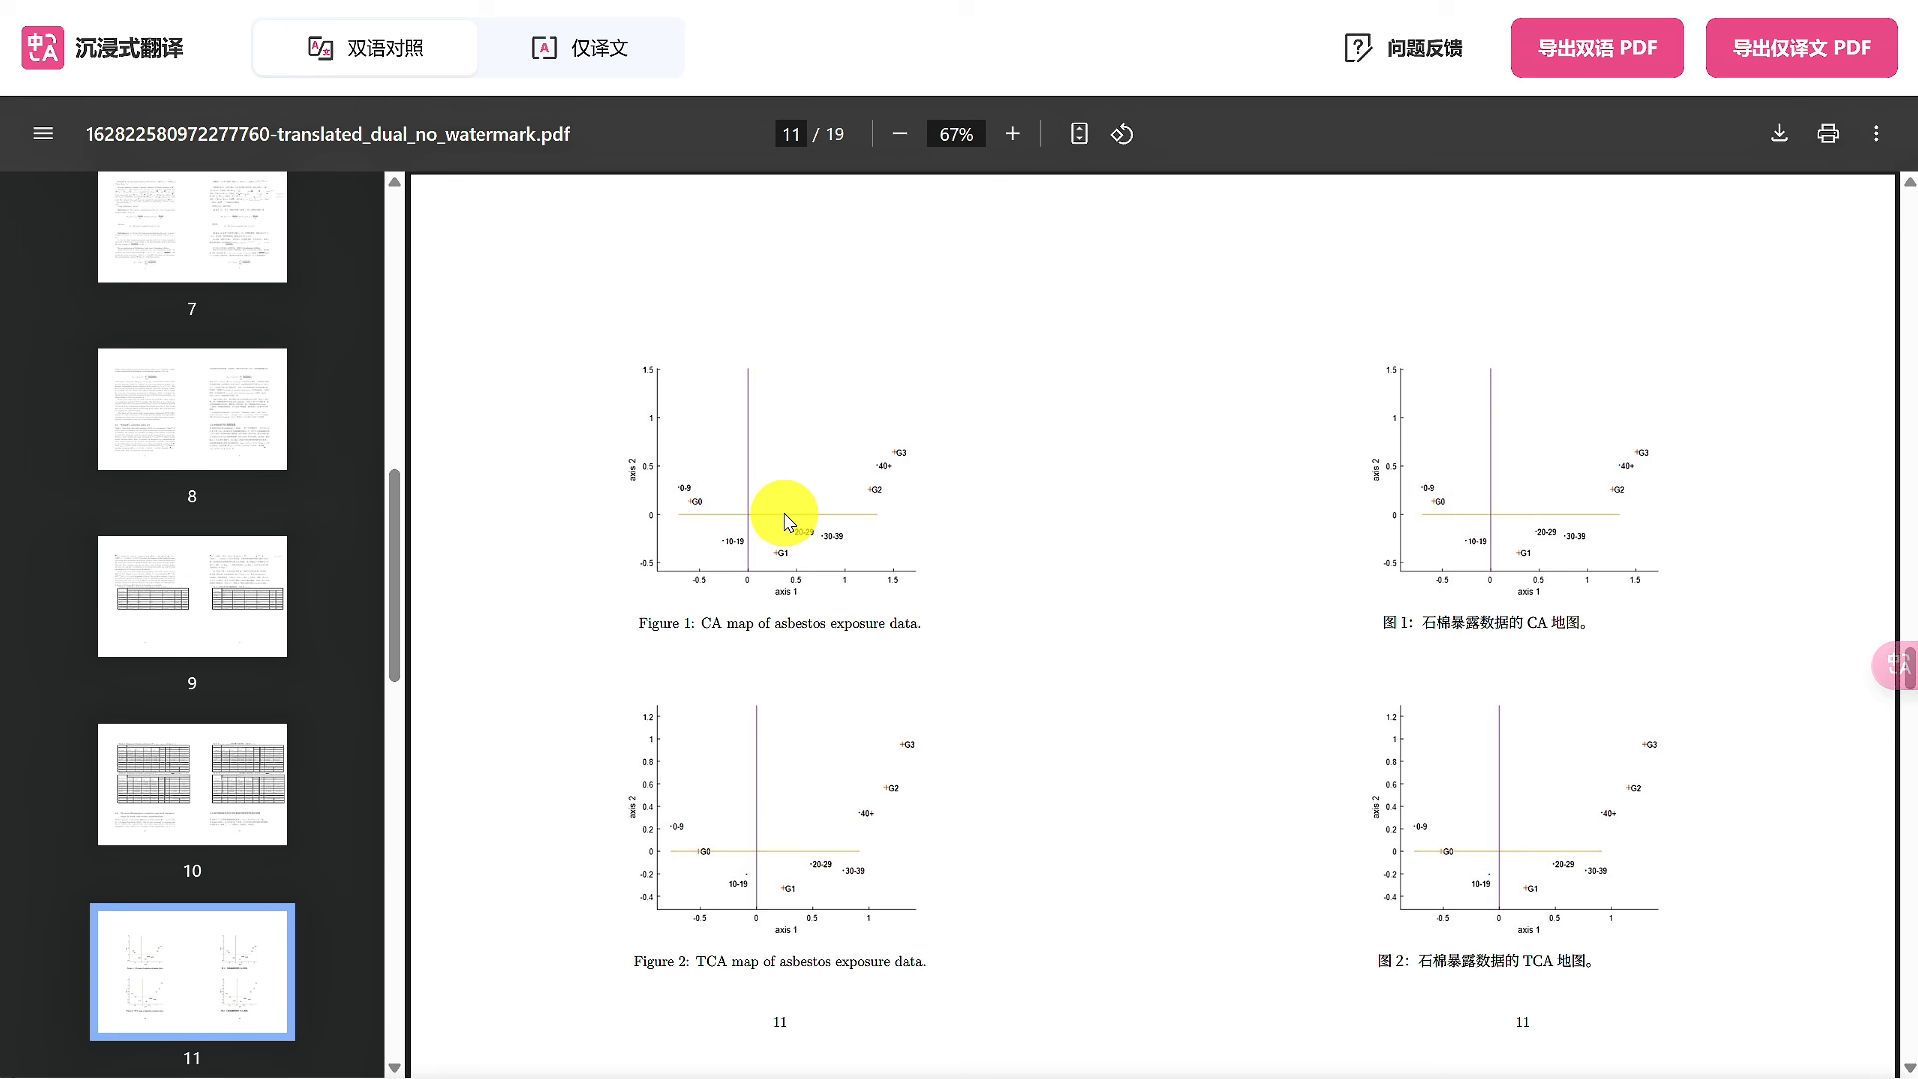
{"action": "scroll", "coordinate": [269, 753], "scroll_direction": "up", "scroll_amount": 5}
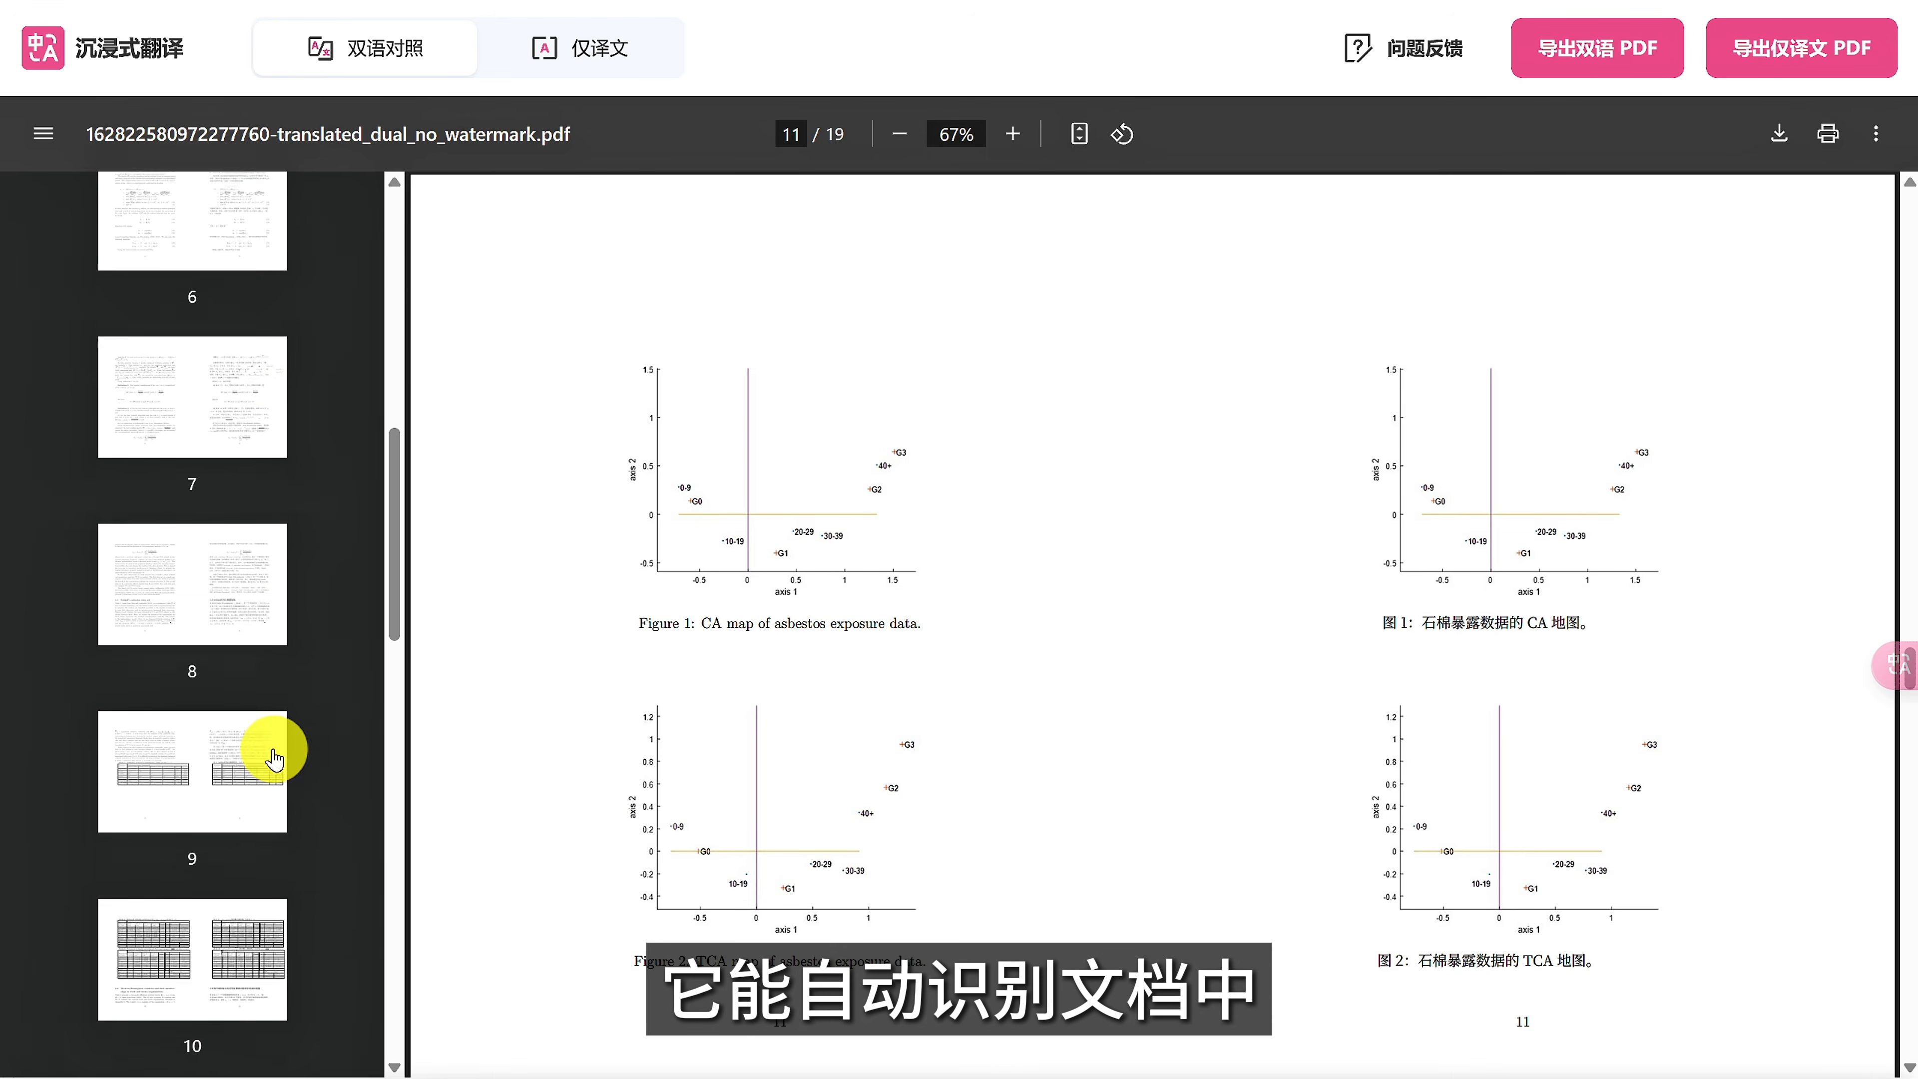
{"action": "left_click", "coordinate": [262, 351]}
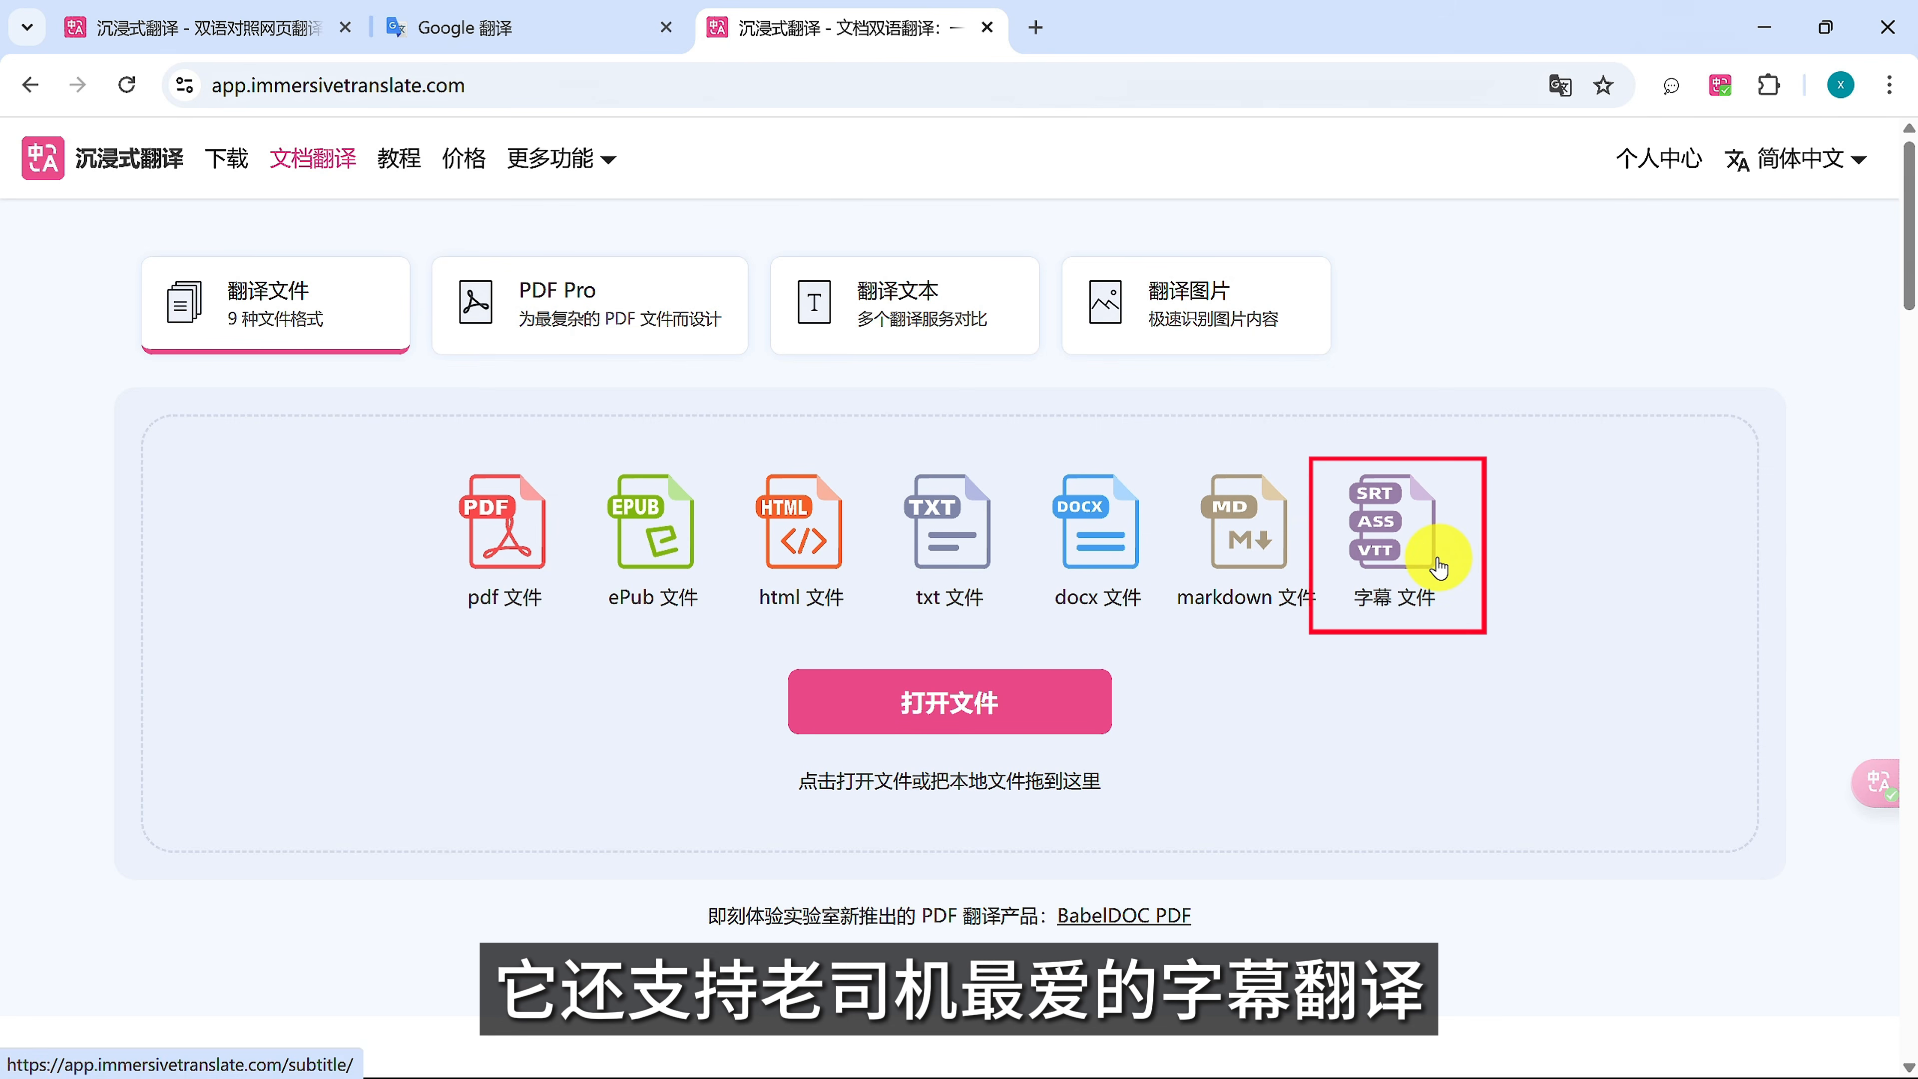
- Load the subtitle file song.of.the.sea-01.srt for translation and select the second translated line for editing
{"action": "left_click", "coordinate": [1023, 702]}
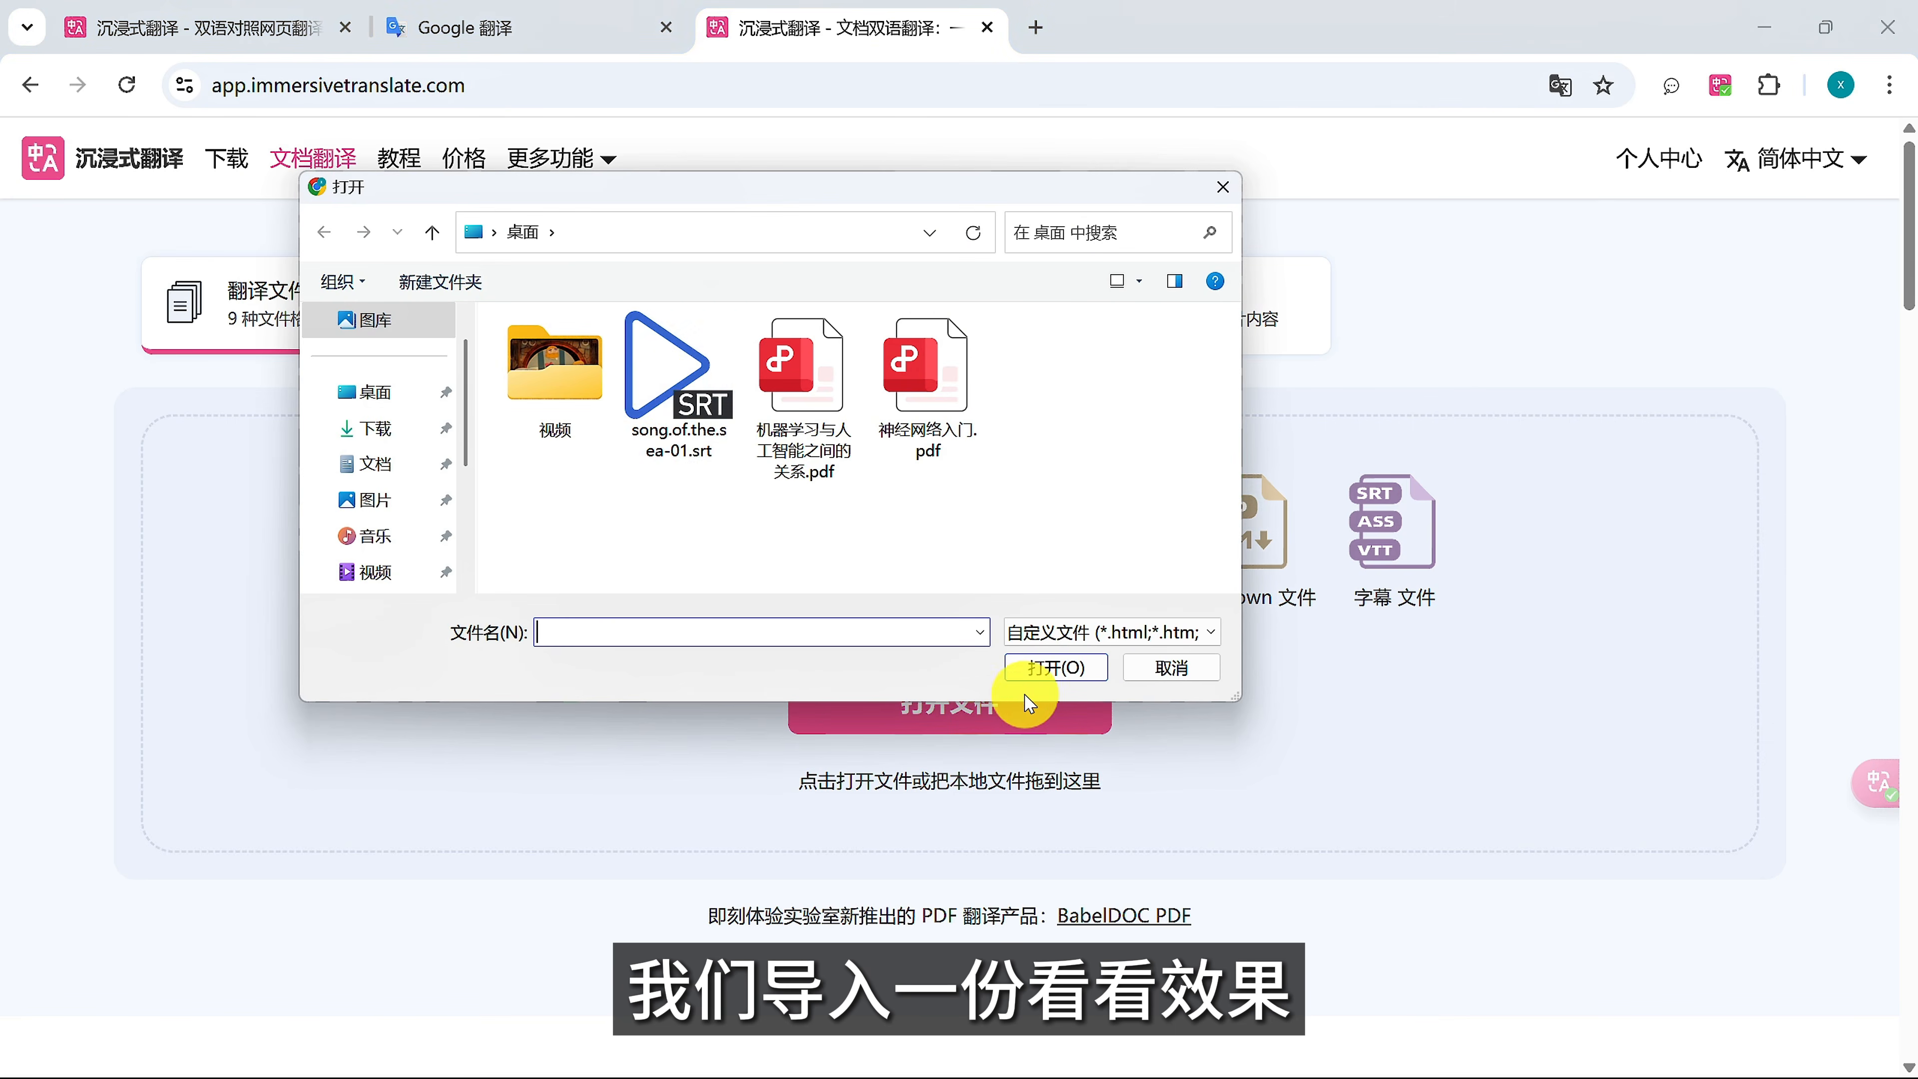
{"action": "double_click", "coordinate": [668, 389]}
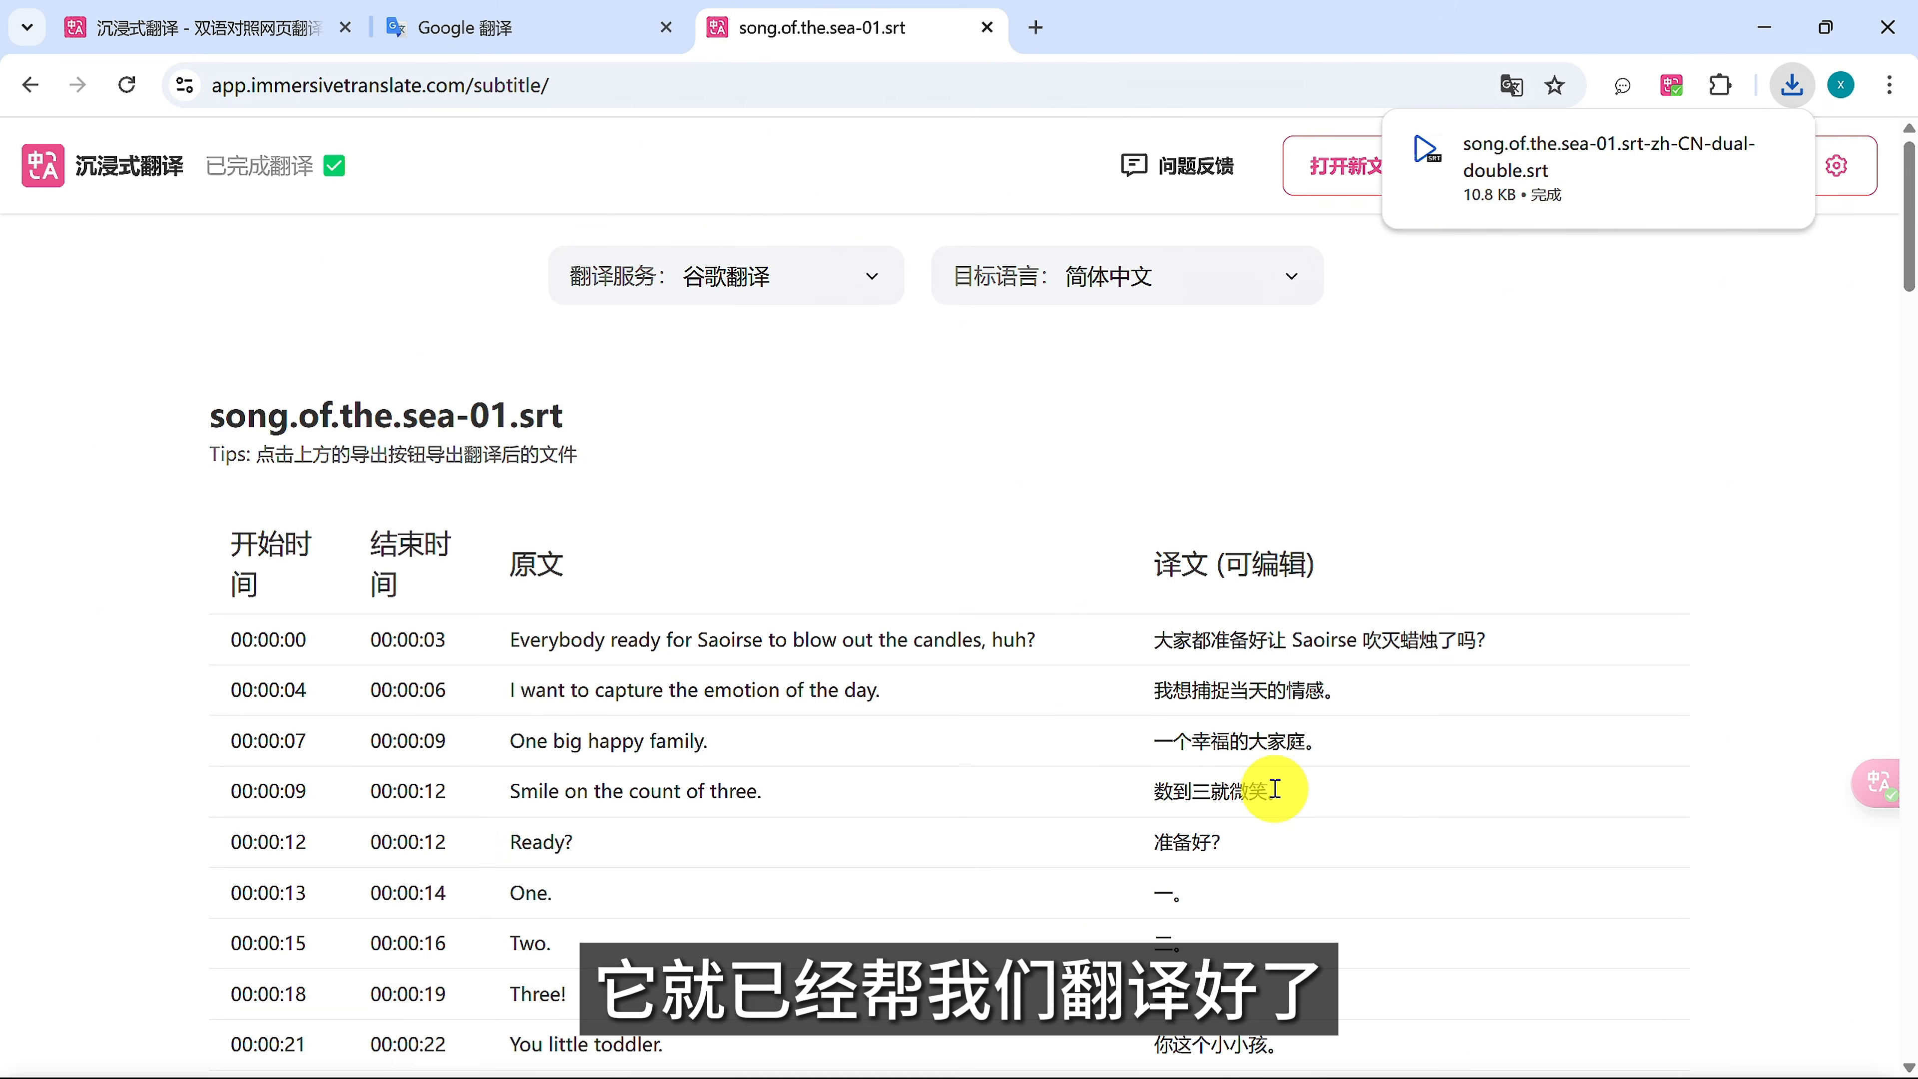
{"action": "mouse_move", "coordinate": [1584, 214]}
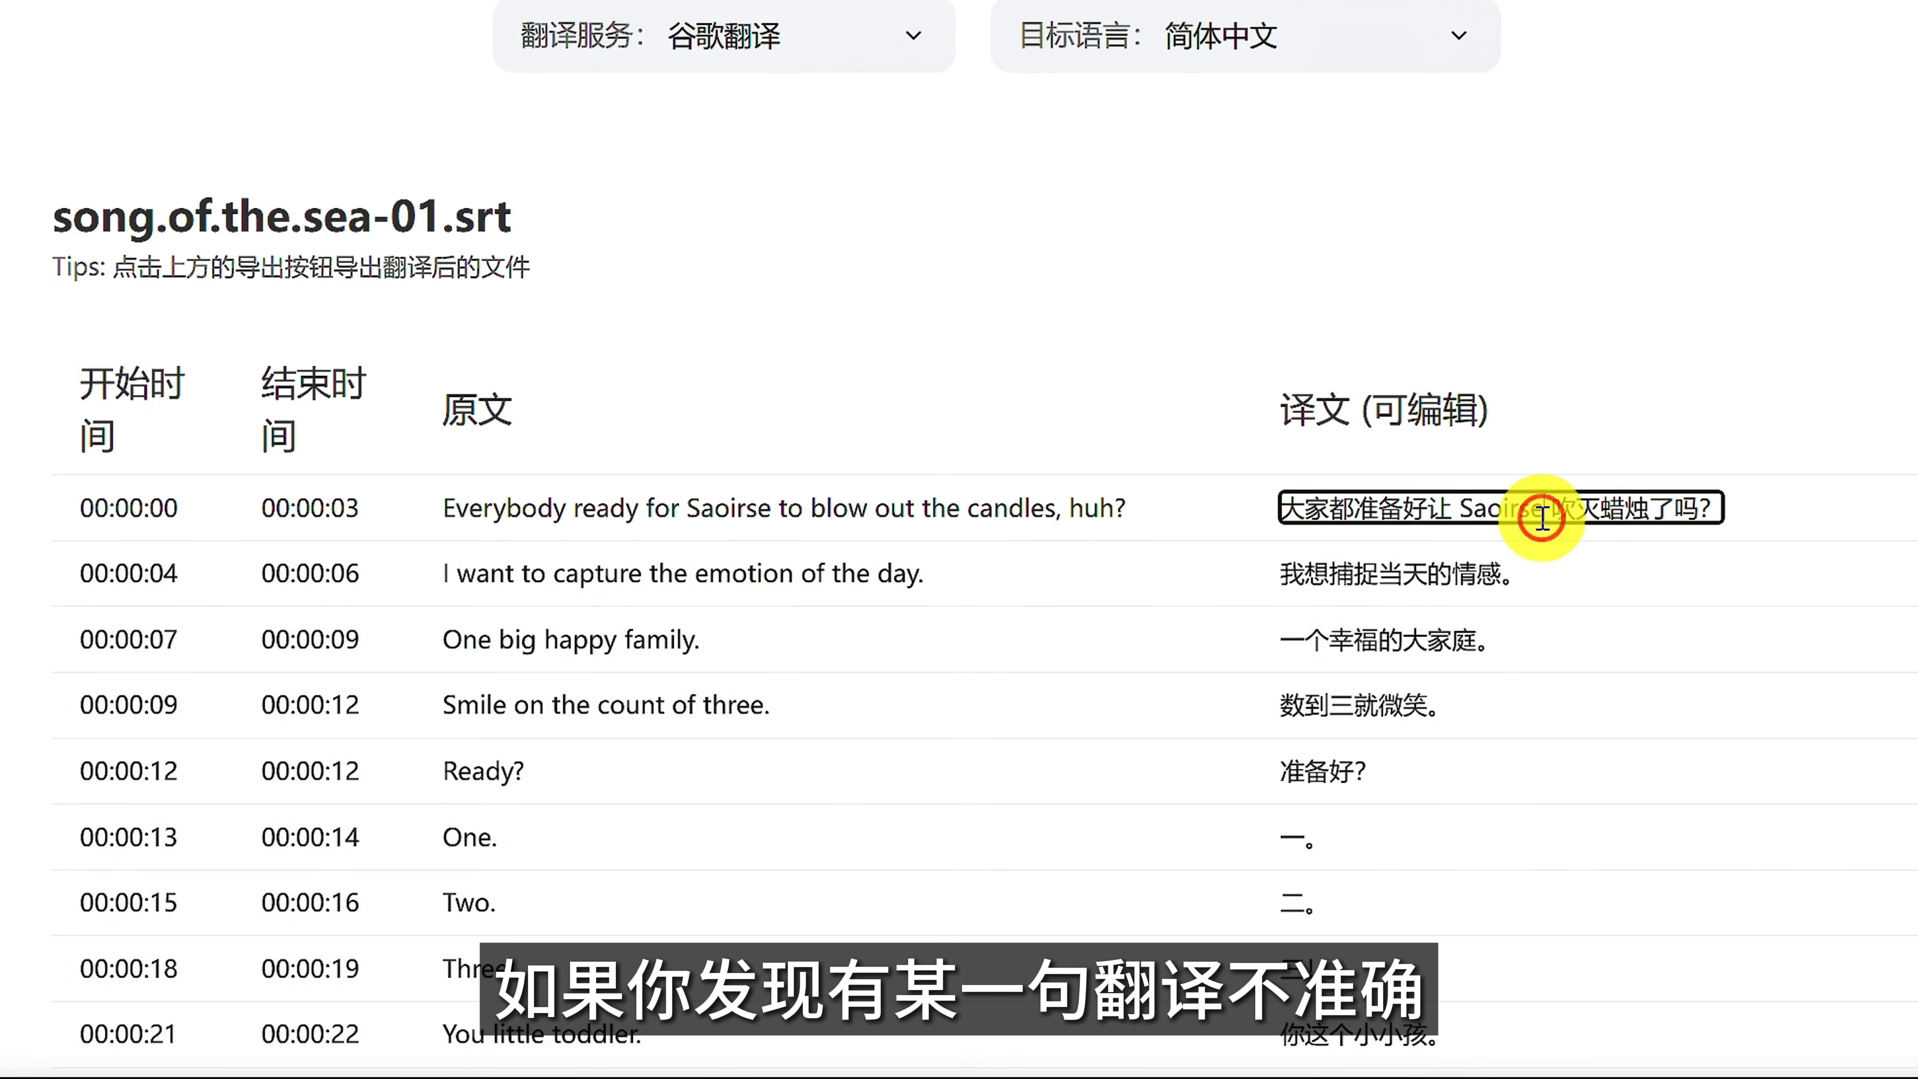
{"action": "left_click", "coordinate": [1422, 575]}
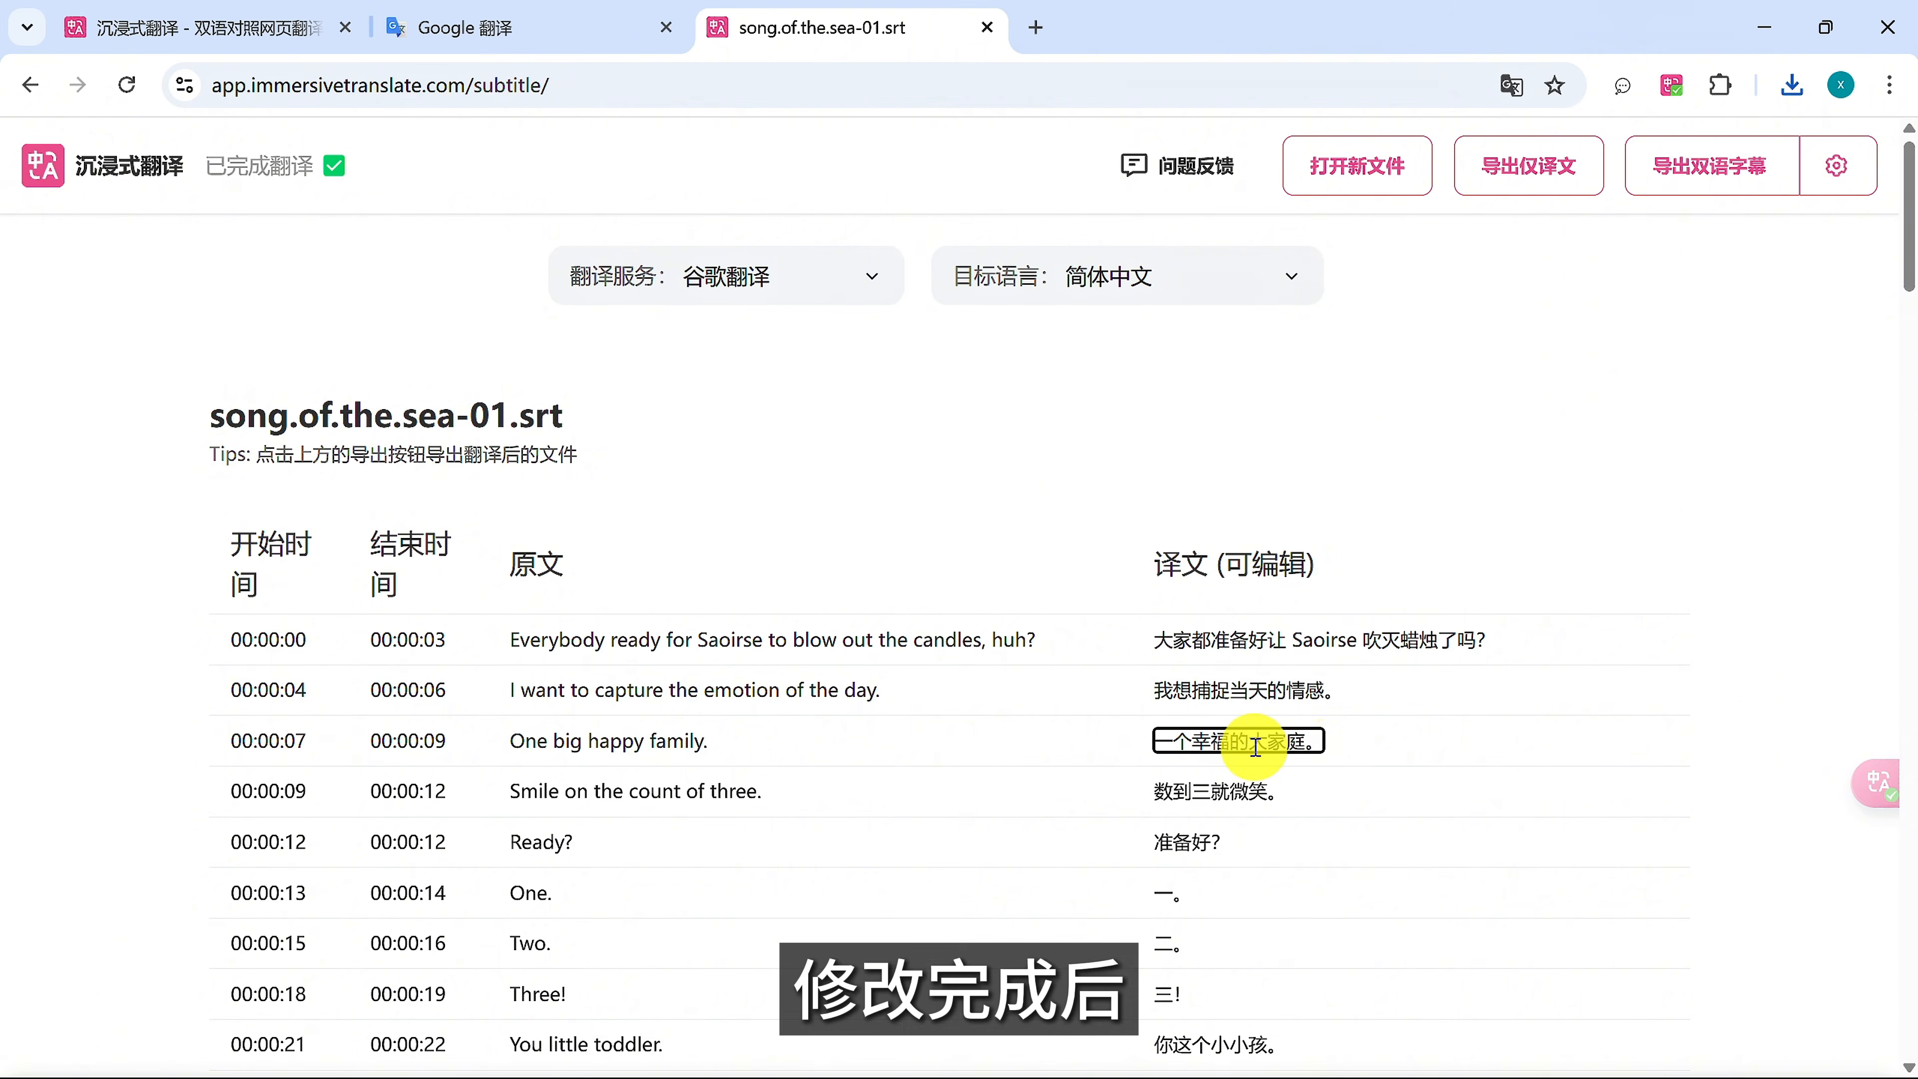
- Export the translated subtitles as a translation-only file and as bilingual subtitles
{"action": "left_click", "coordinate": [1528, 177]}
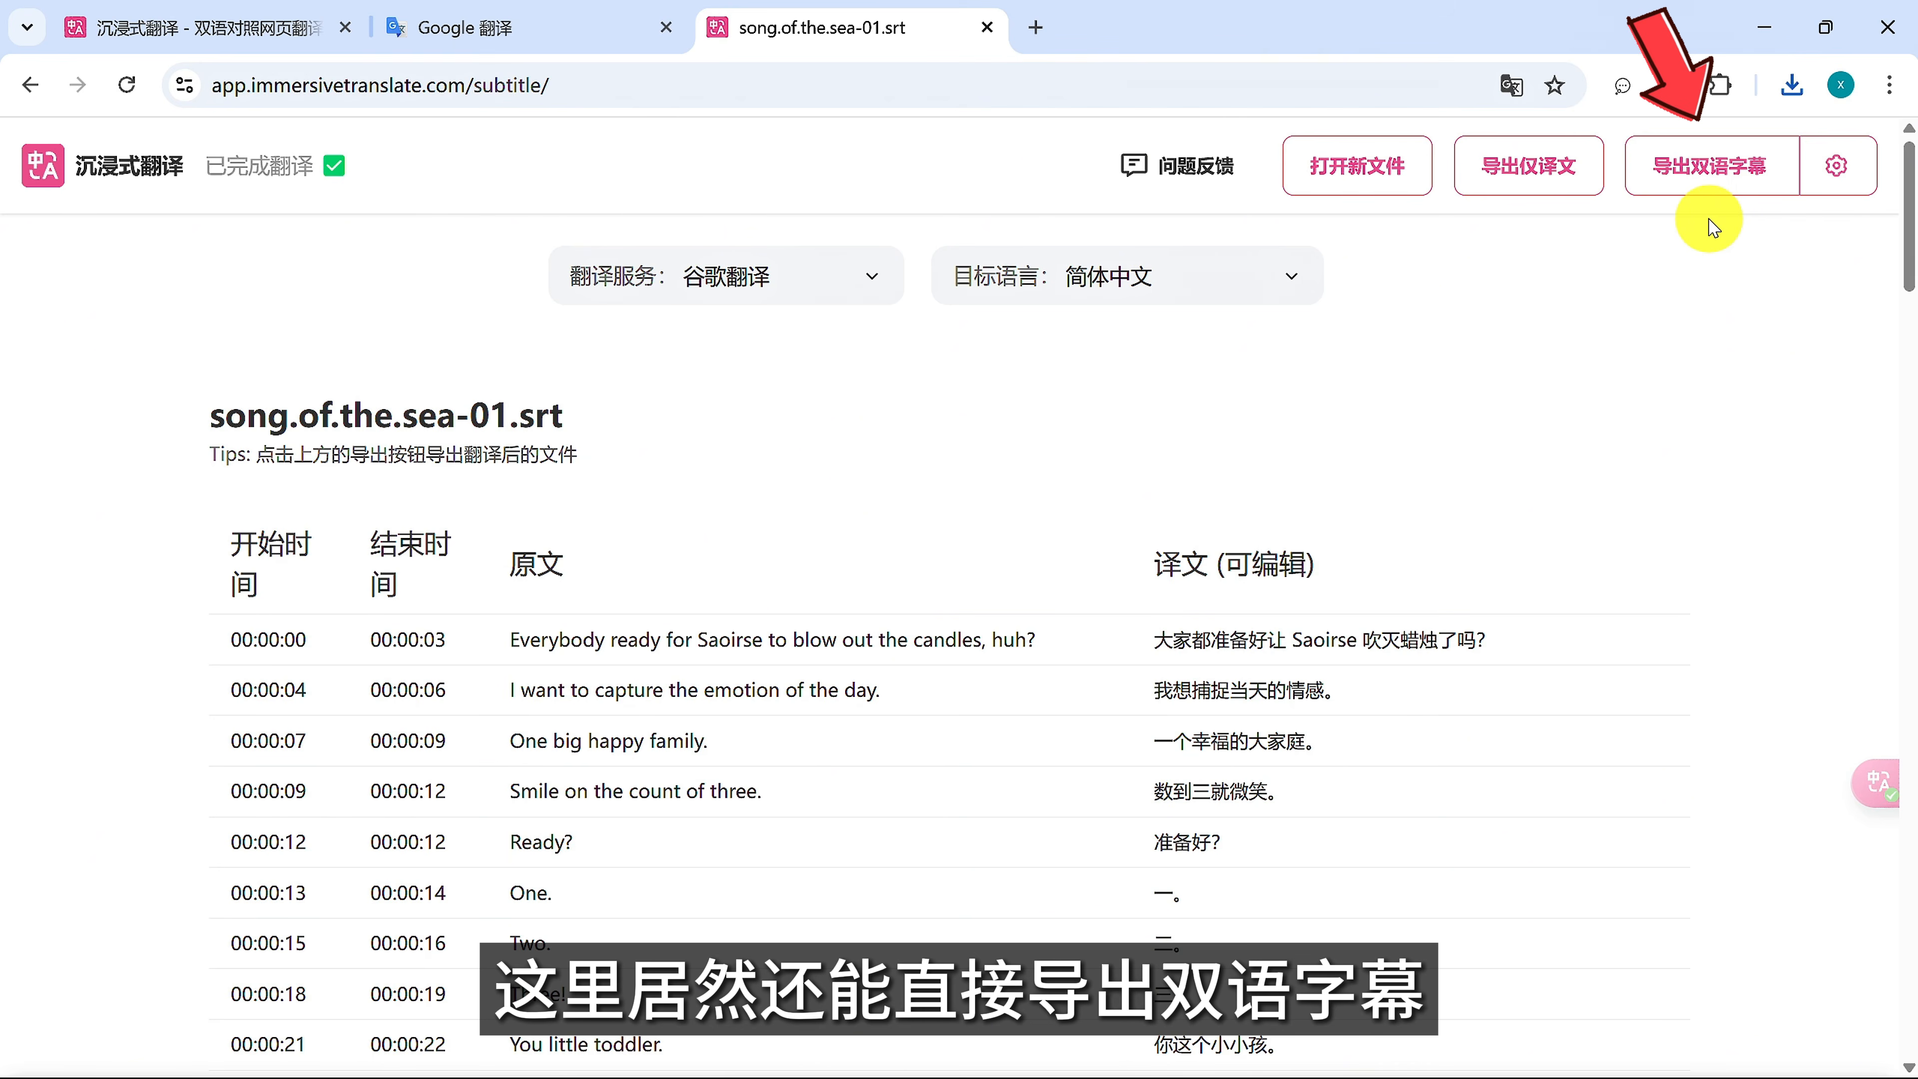
{"action": "left_click", "coordinate": [1728, 167]}
{"action": "left_click", "coordinate": [1751, 151]}
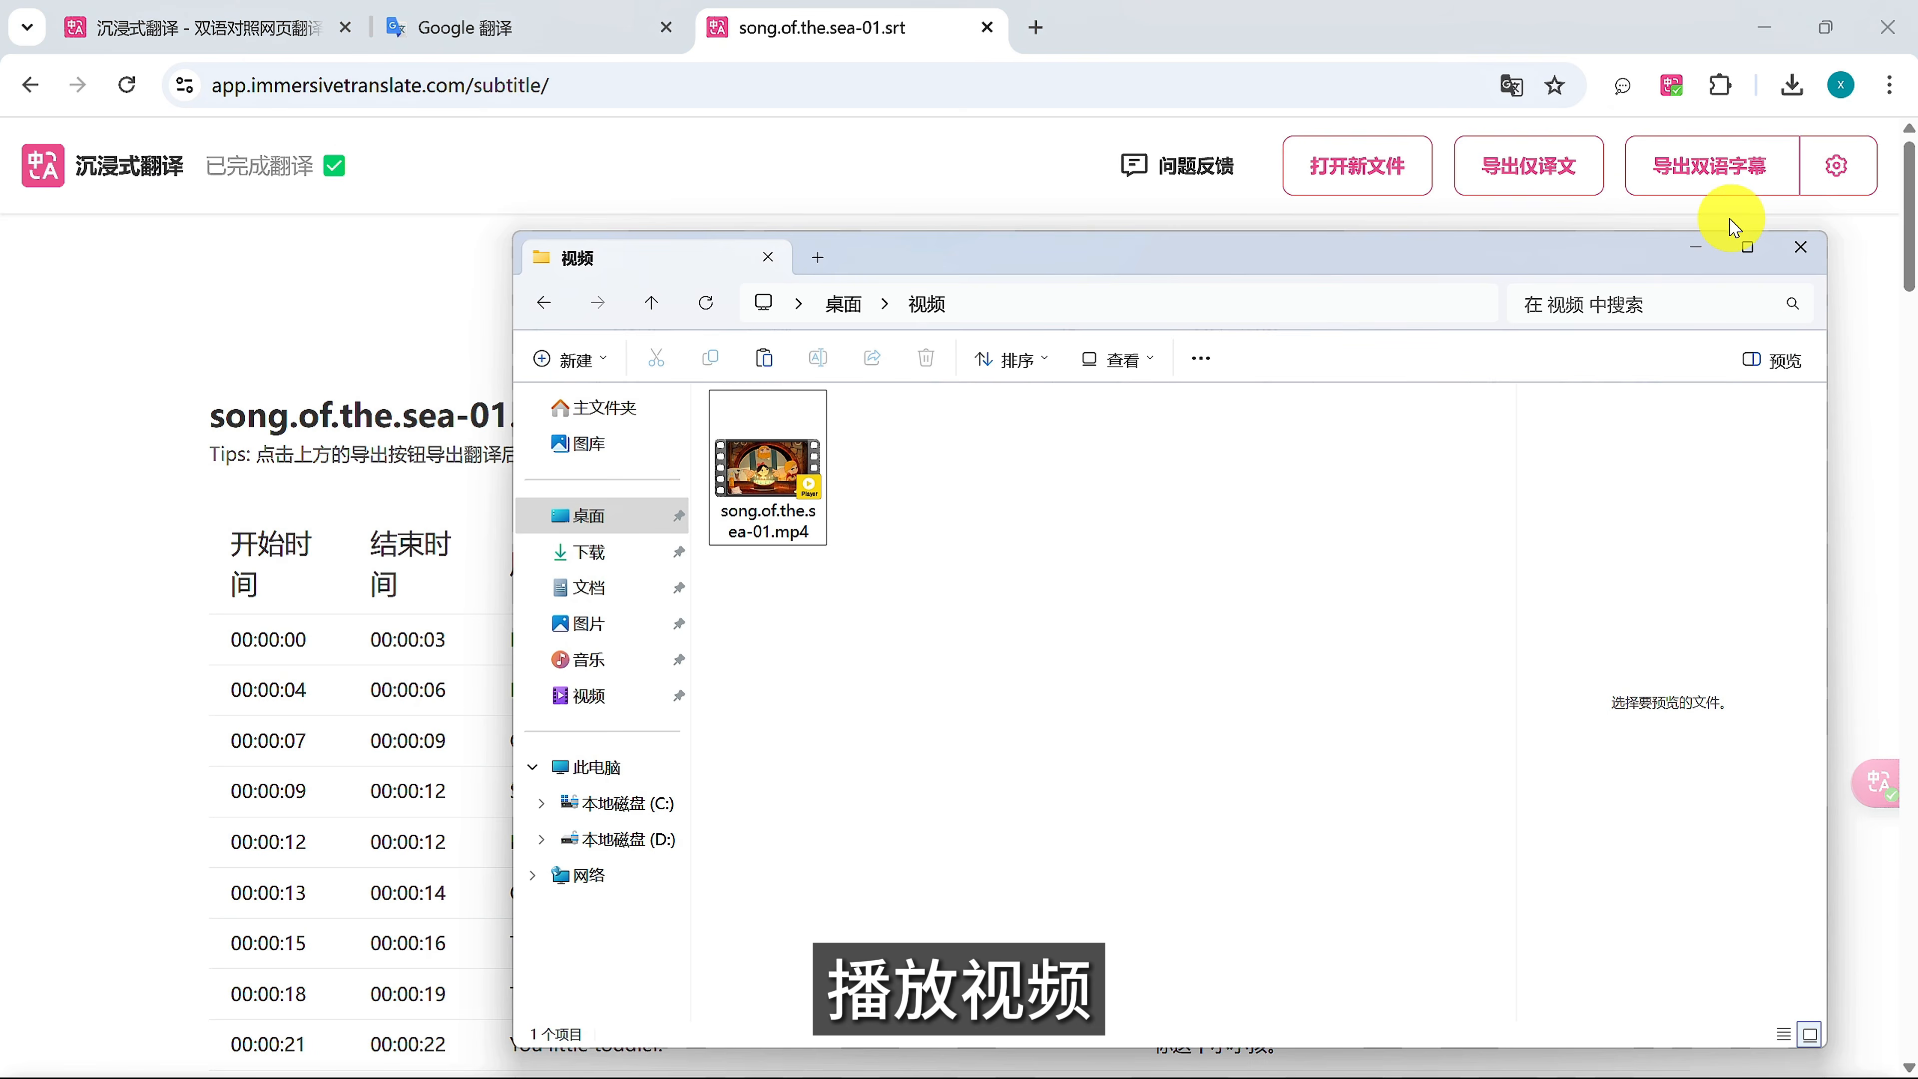
- Open song.of.the.sea-01.mp4 in PotPlayer and load song.of.the.sea-01.srt-zh-CN-dual-double (1).srt as its subtitles
{"action": "left_click", "coordinate": [757, 455]}
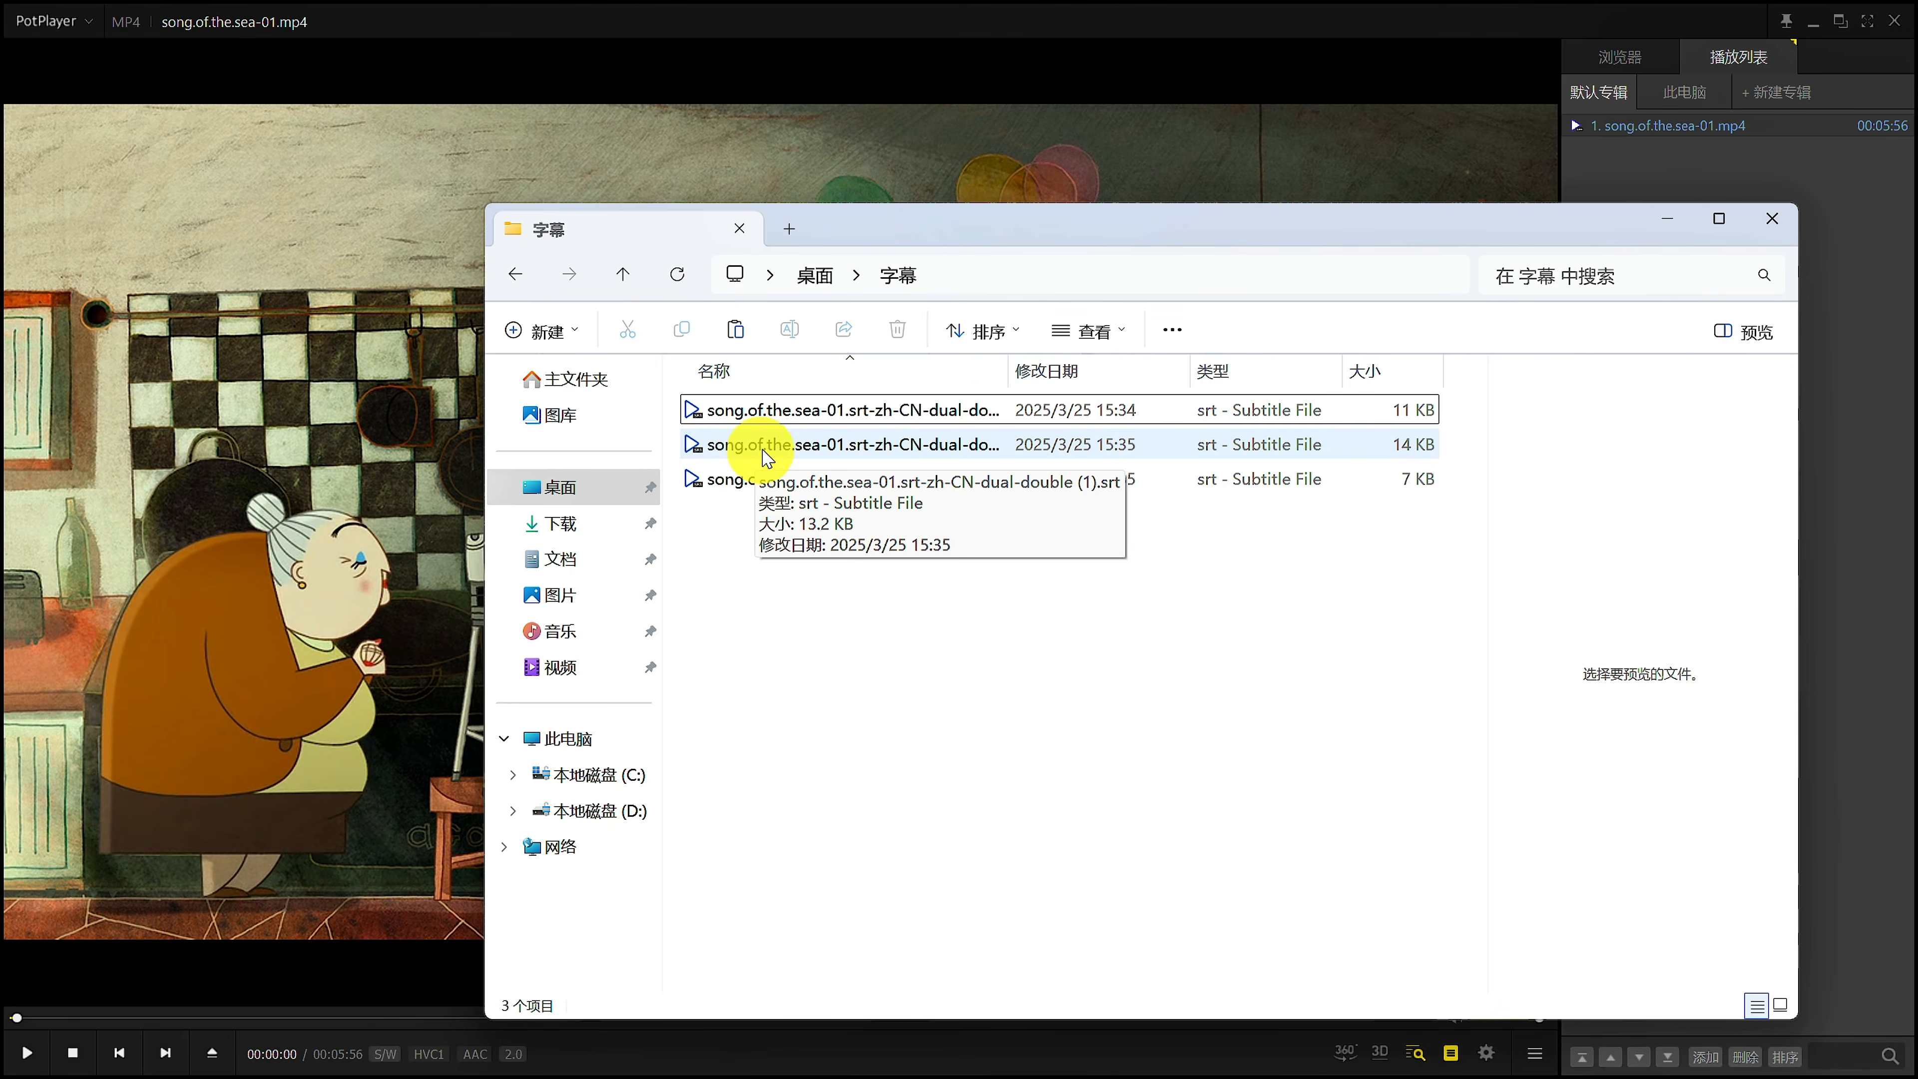
{"action": "left_click", "coordinate": [839, 447]}
{"action": "left_click_drag", "start_coordinate": [786, 453], "coordinate": [358, 538]}
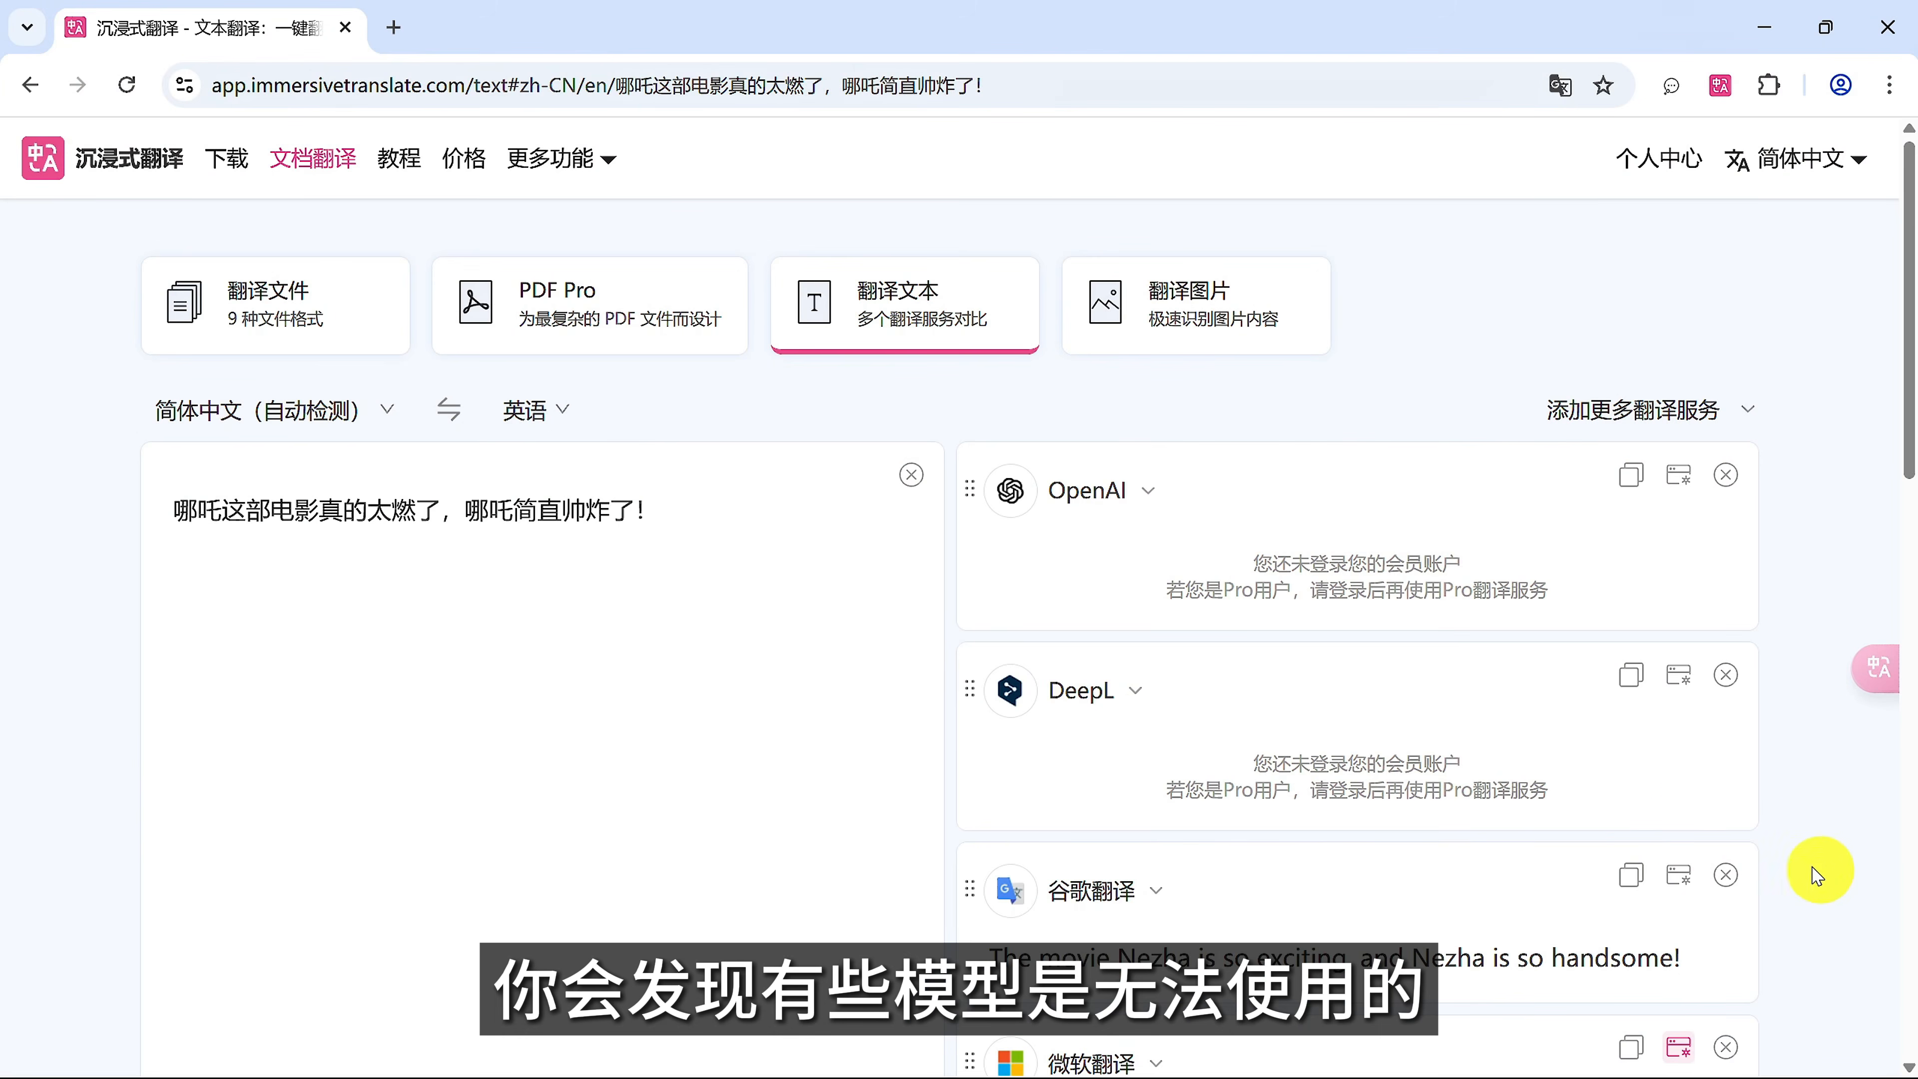
- Check on the text translation page which translation services can be used without a logged-in membership account
{"action": "scroll", "coordinate": [1528, 801], "scroll_direction": "down", "scroll_amount": 3}
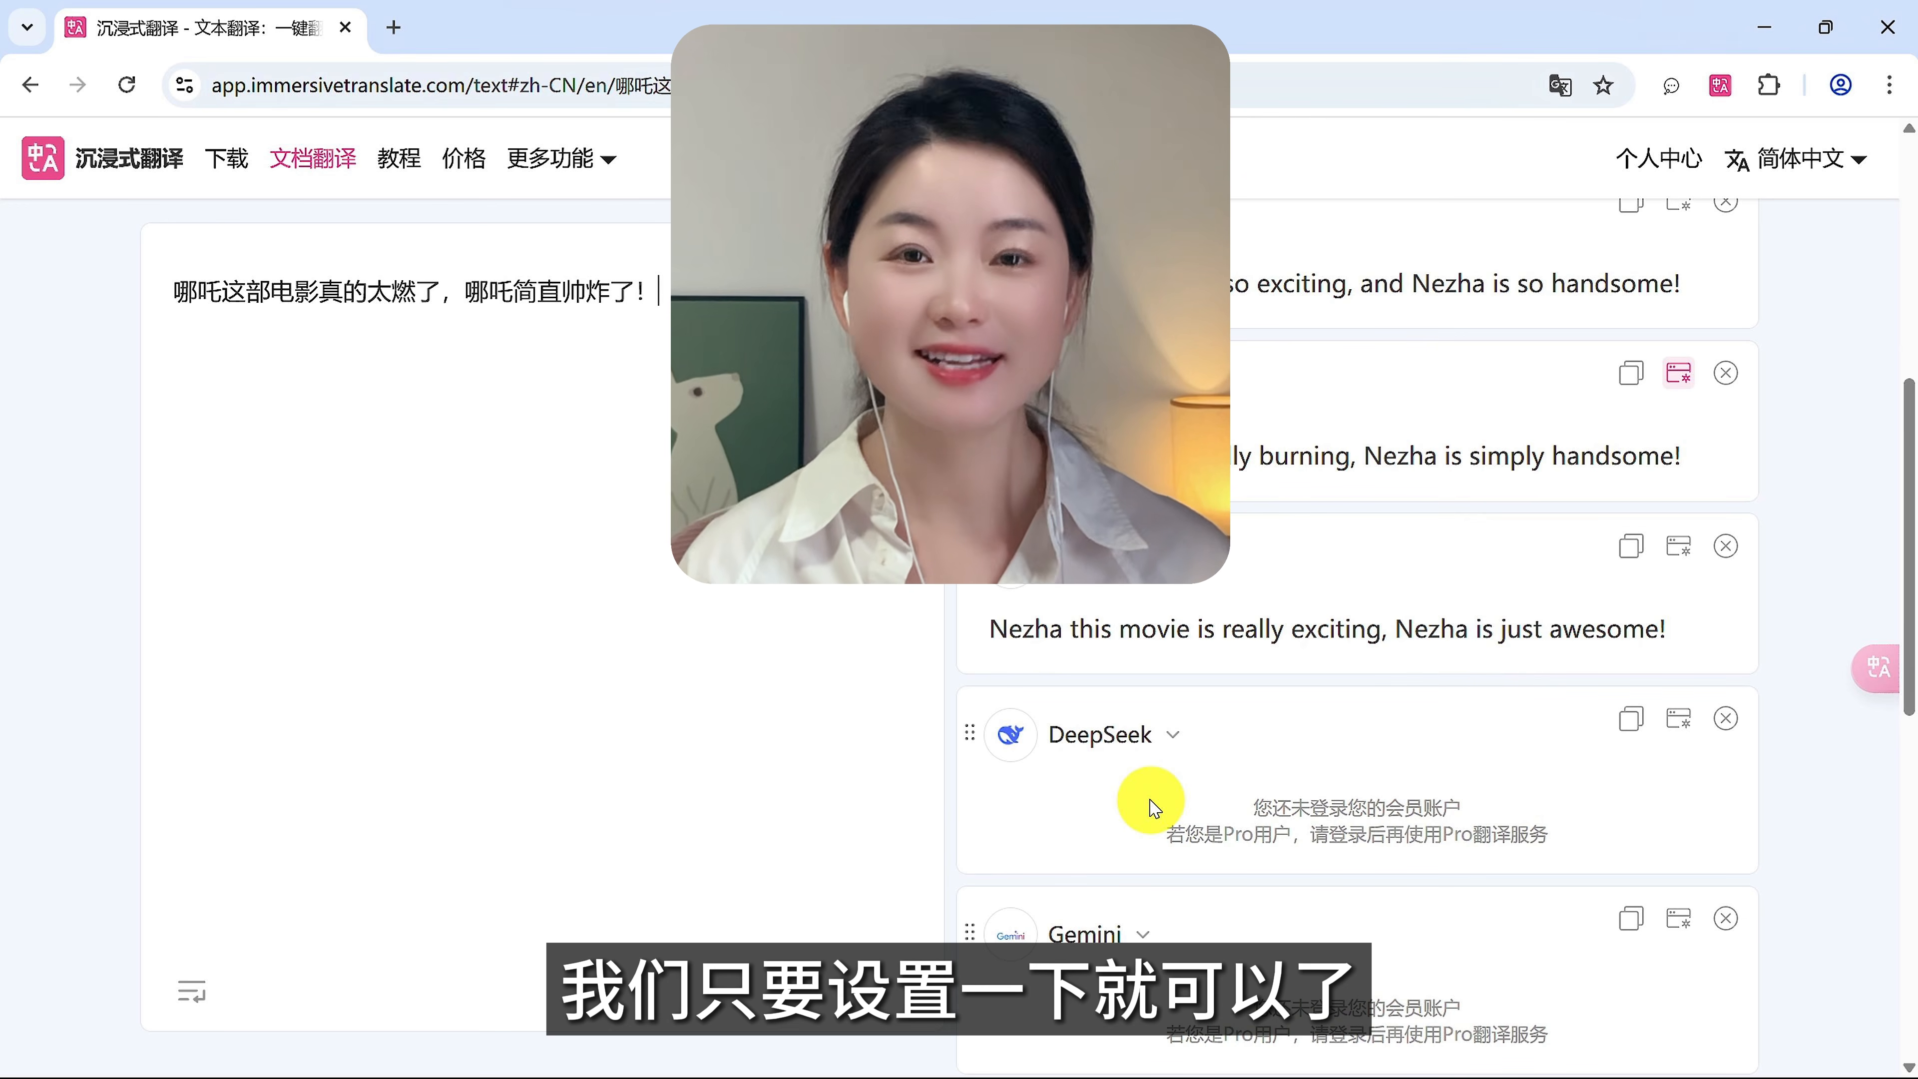
- Open the Immersive Translate extension's translation service settings and browse the integrated services
{"action": "left_click", "coordinate": [1719, 85]}
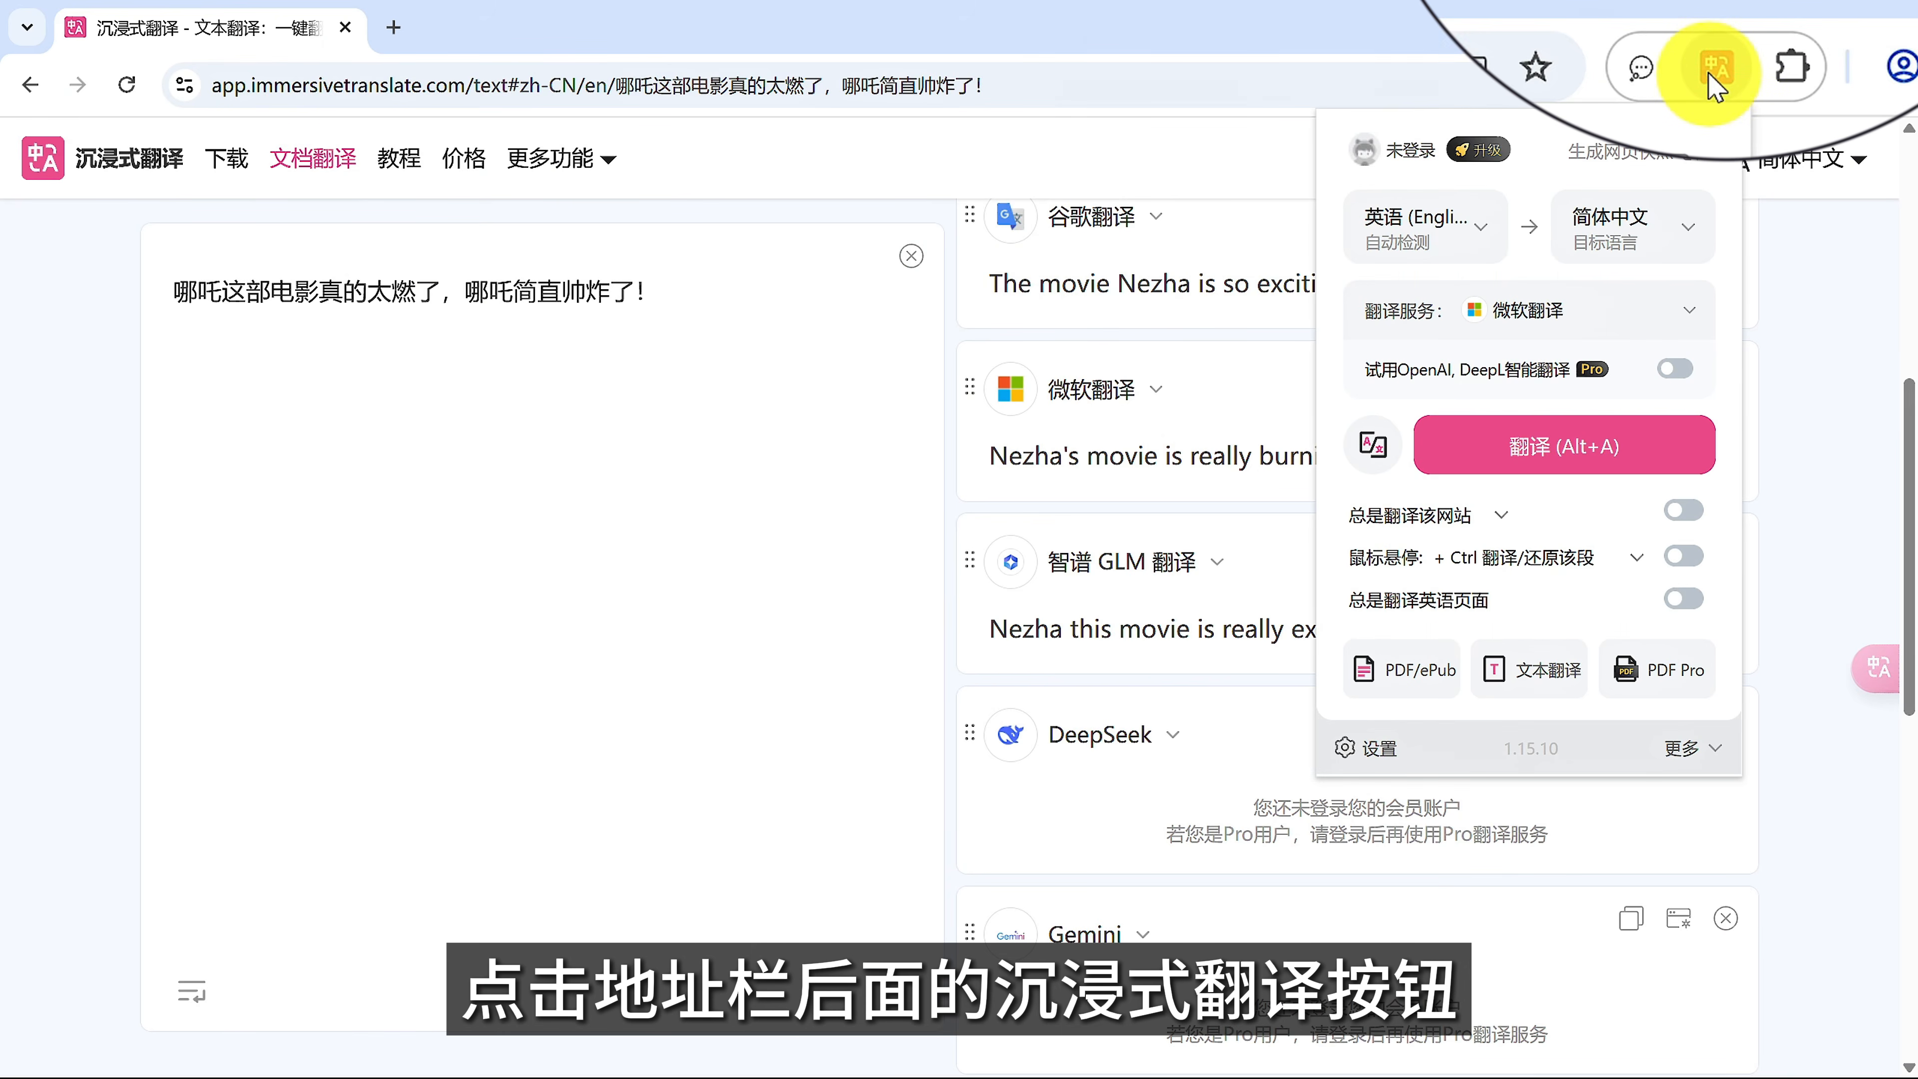
{"action": "left_click", "coordinate": [1372, 752]}
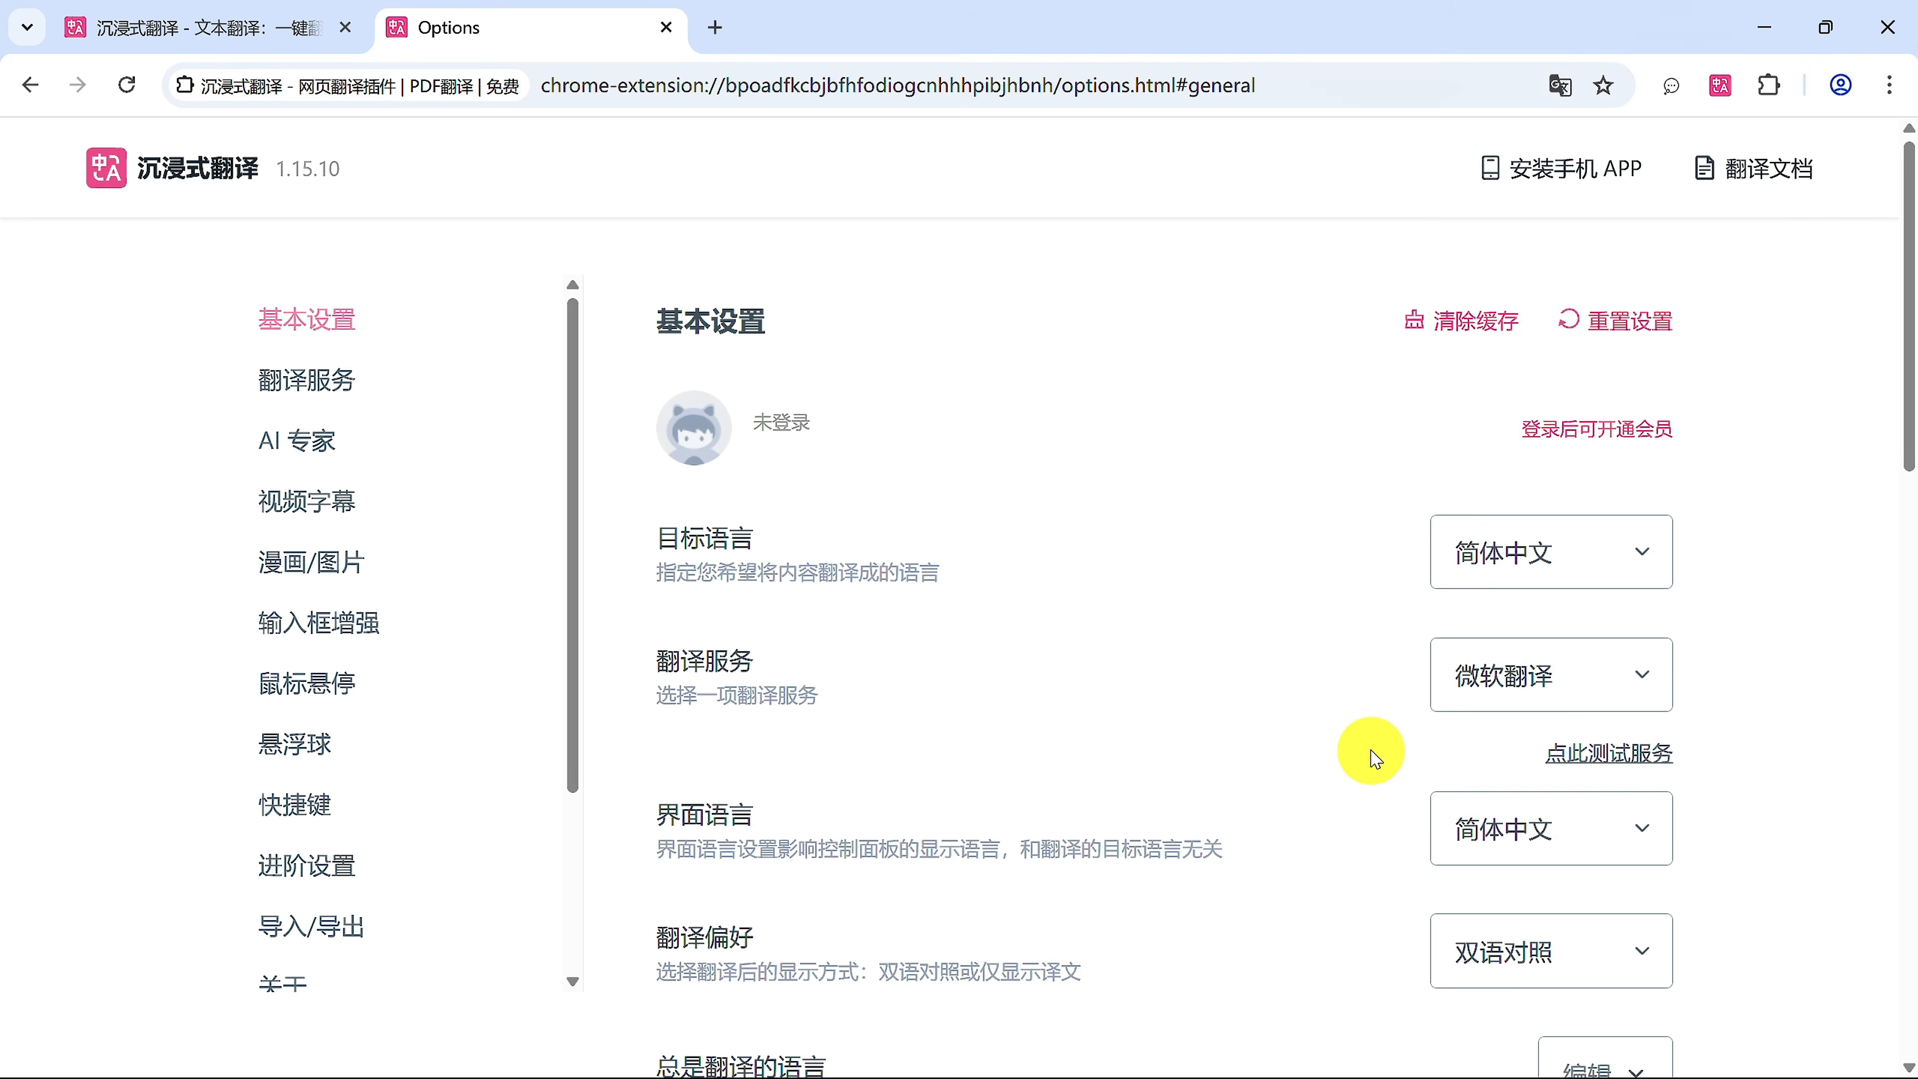
{"action": "left_click", "coordinate": [329, 389]}
{"action": "scroll", "coordinate": [1684, 714], "scroll_direction": "down", "scroll_amount": 5}
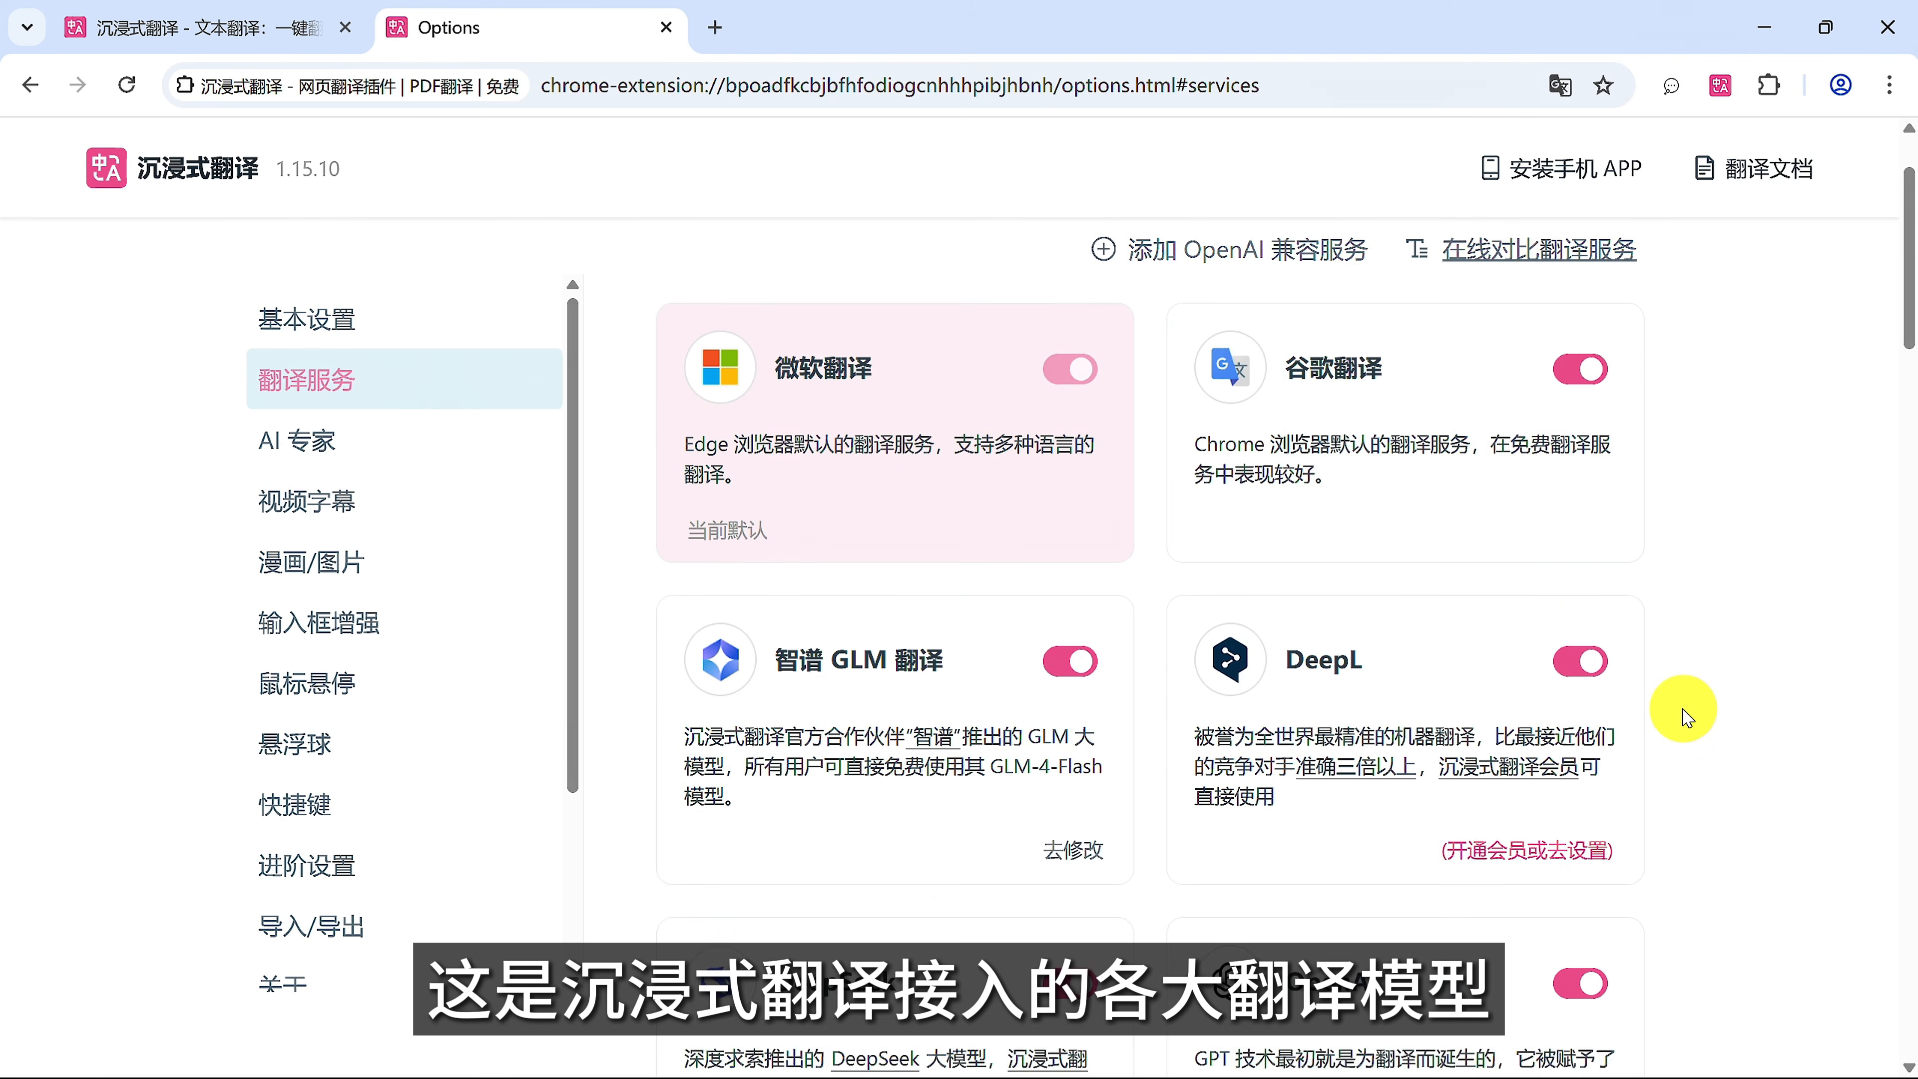
{"action": "scroll", "coordinate": [1685, 713], "scroll_direction": "down", "scroll_amount": 10}
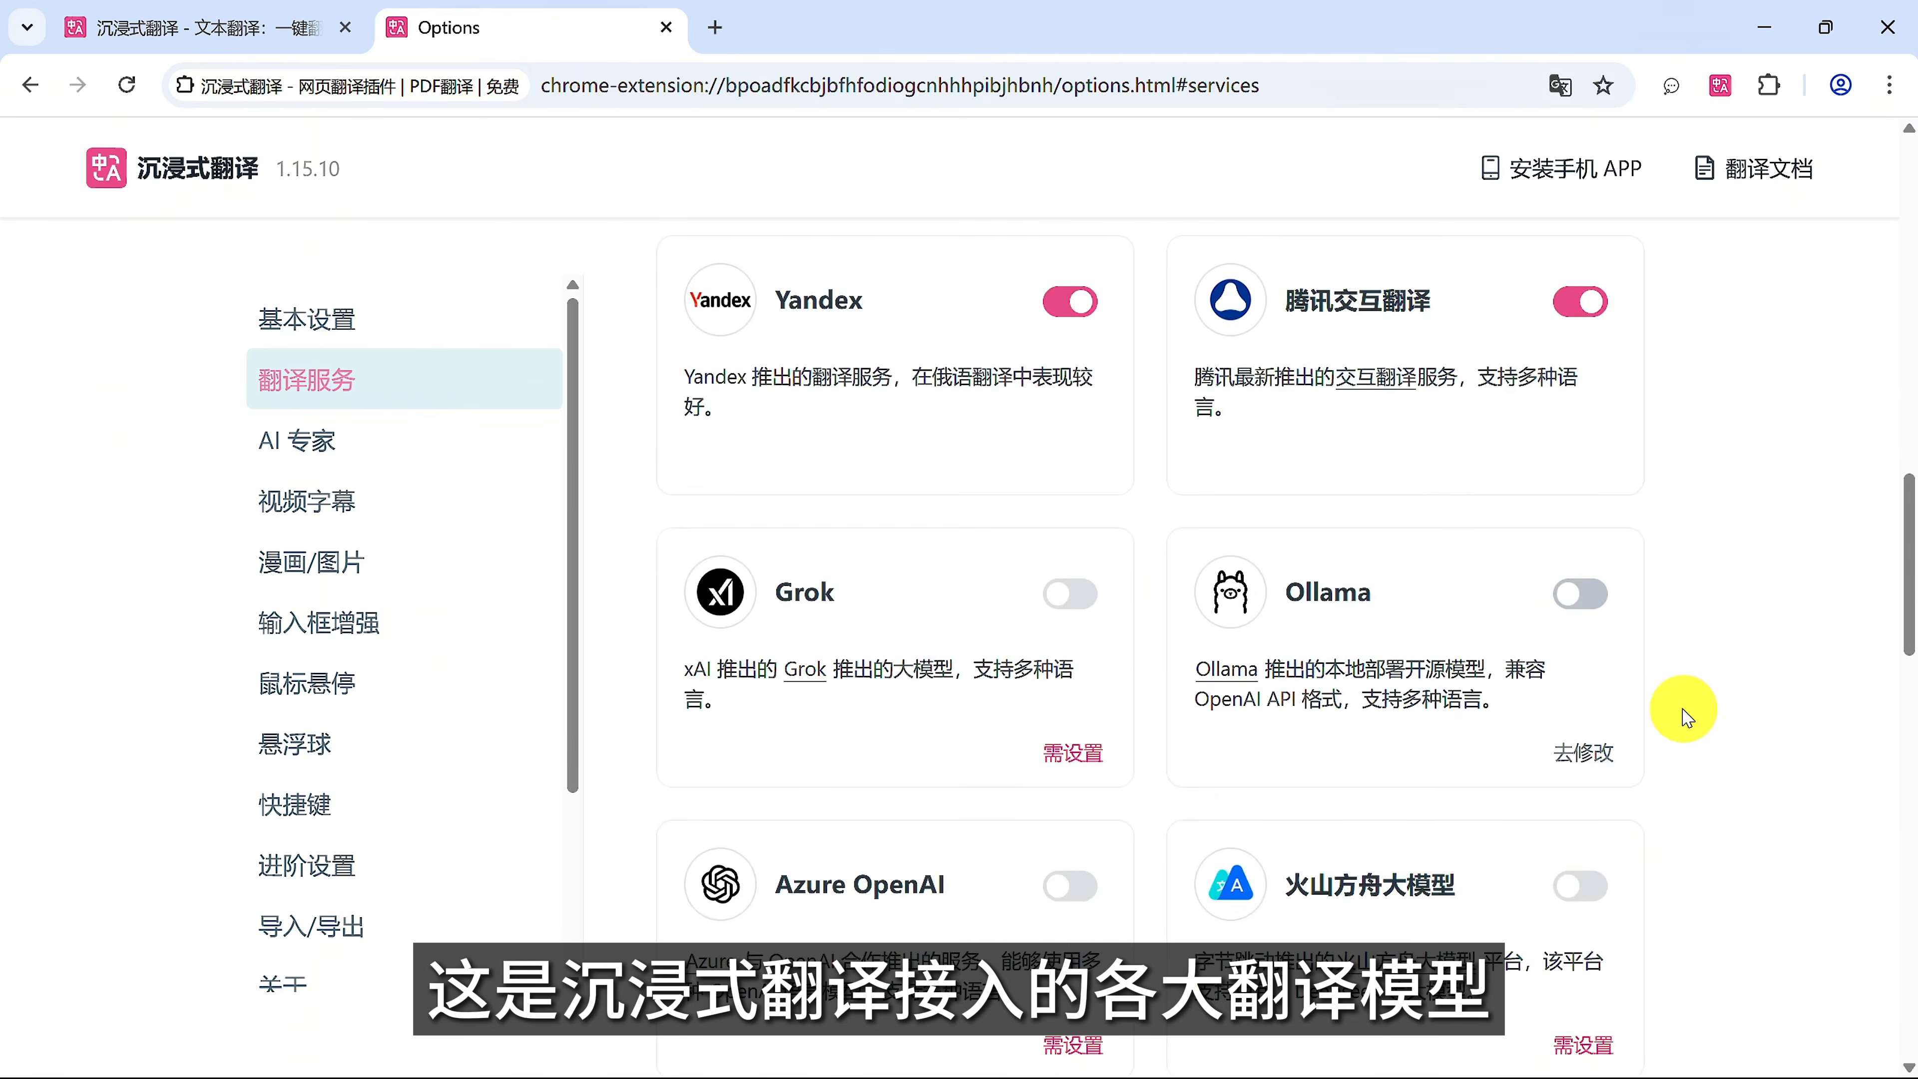
{"action": "scroll", "coordinate": [1685, 713], "scroll_direction": "down", "scroll_amount": 3}
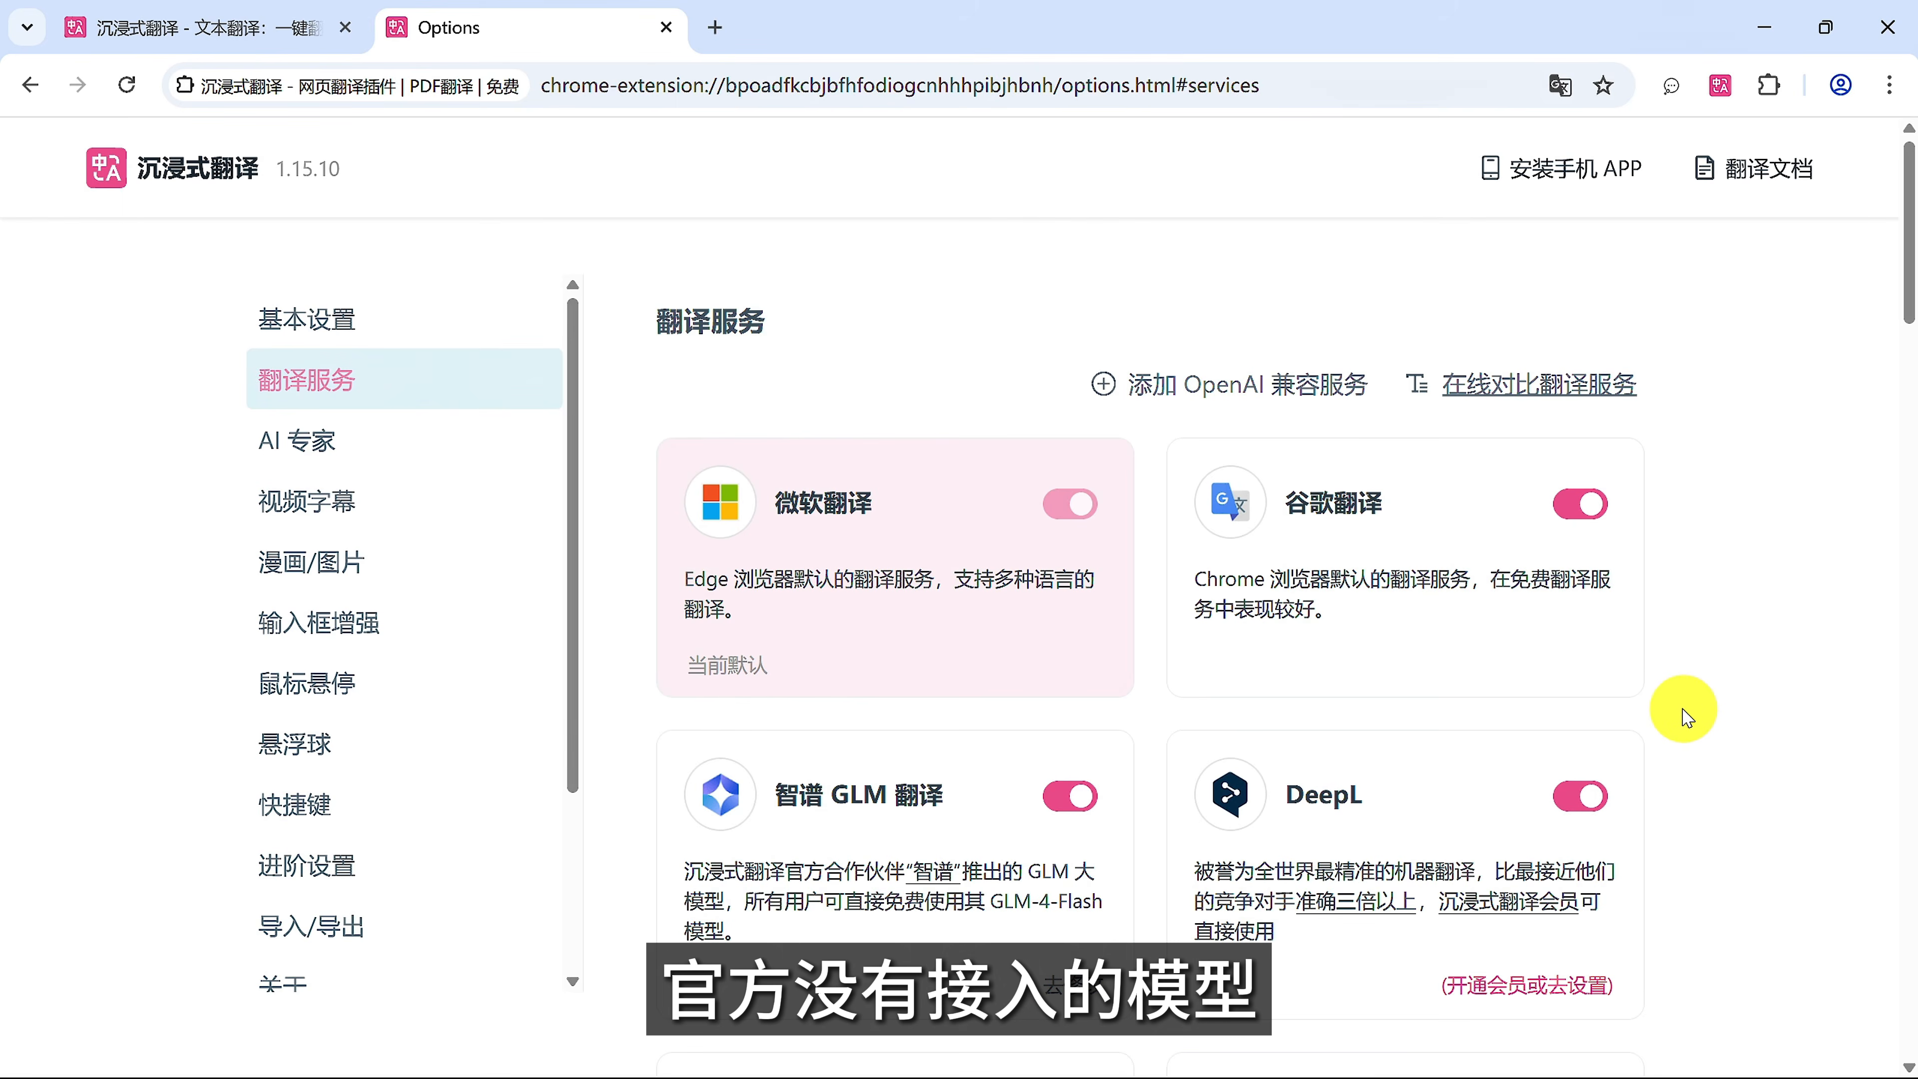
- View the setup form for adding an OpenAI-compatible service and return to the translation service list
{"action": "left_click", "coordinate": [1228, 386]}
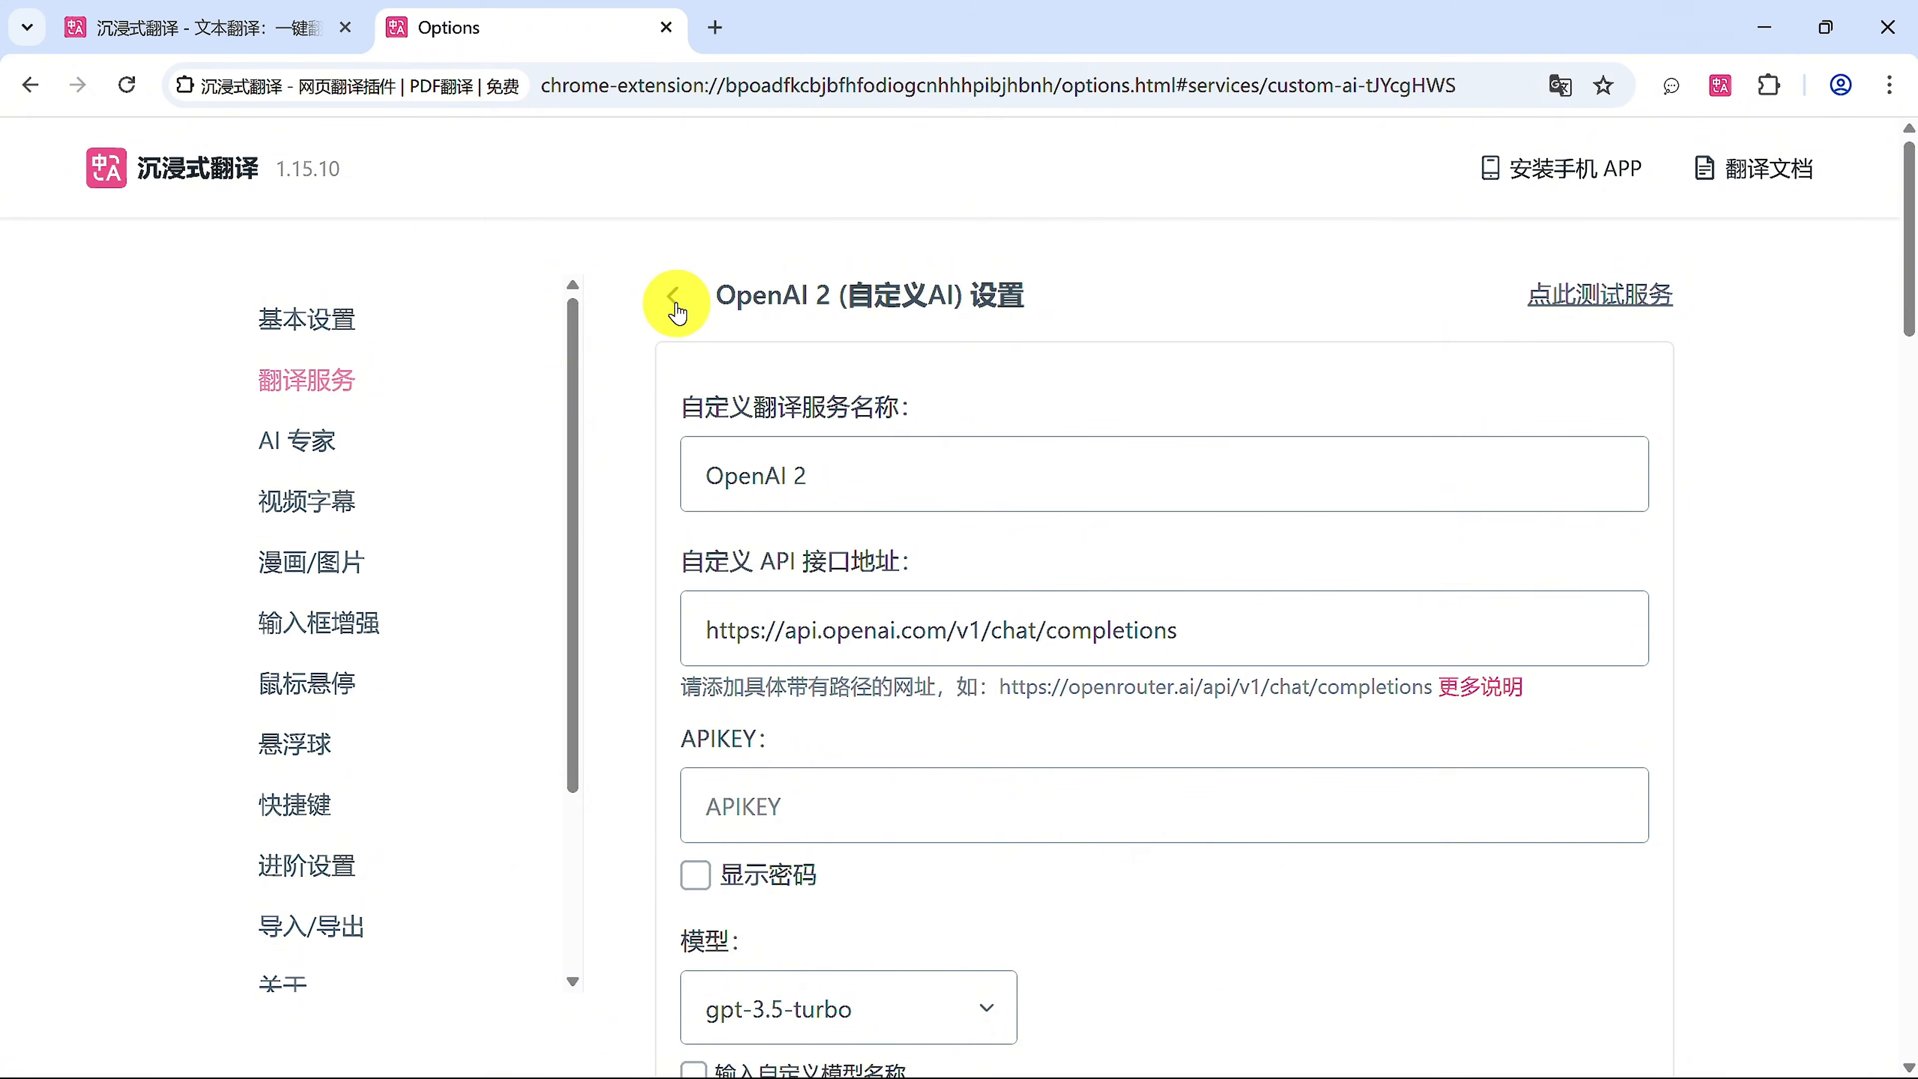
{"action": "left_click", "coordinate": [680, 302]}
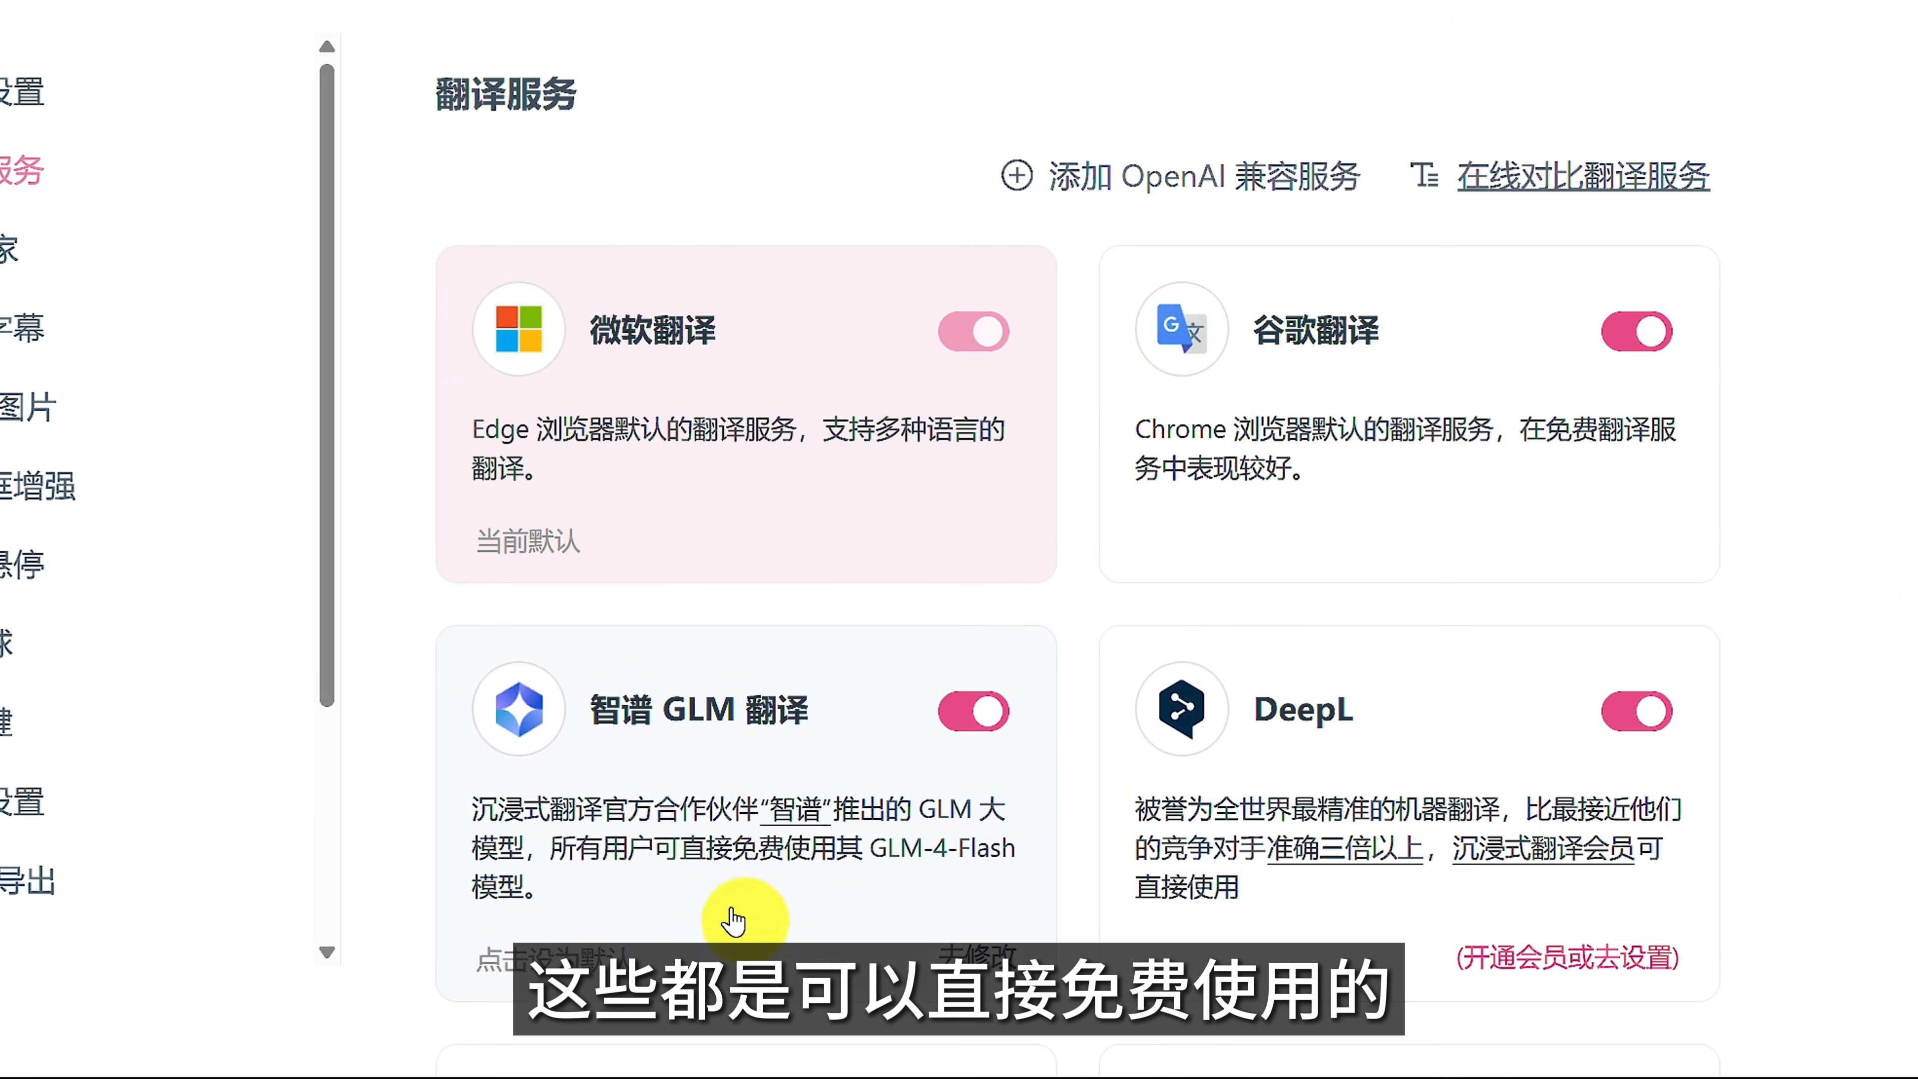
- Open the DeepSeek service settings and choose the custom API Key option (自定义 API Key) as the provider
{"action": "scroll", "coordinate": [801, 887], "scroll_direction": "down", "scroll_amount": 6}
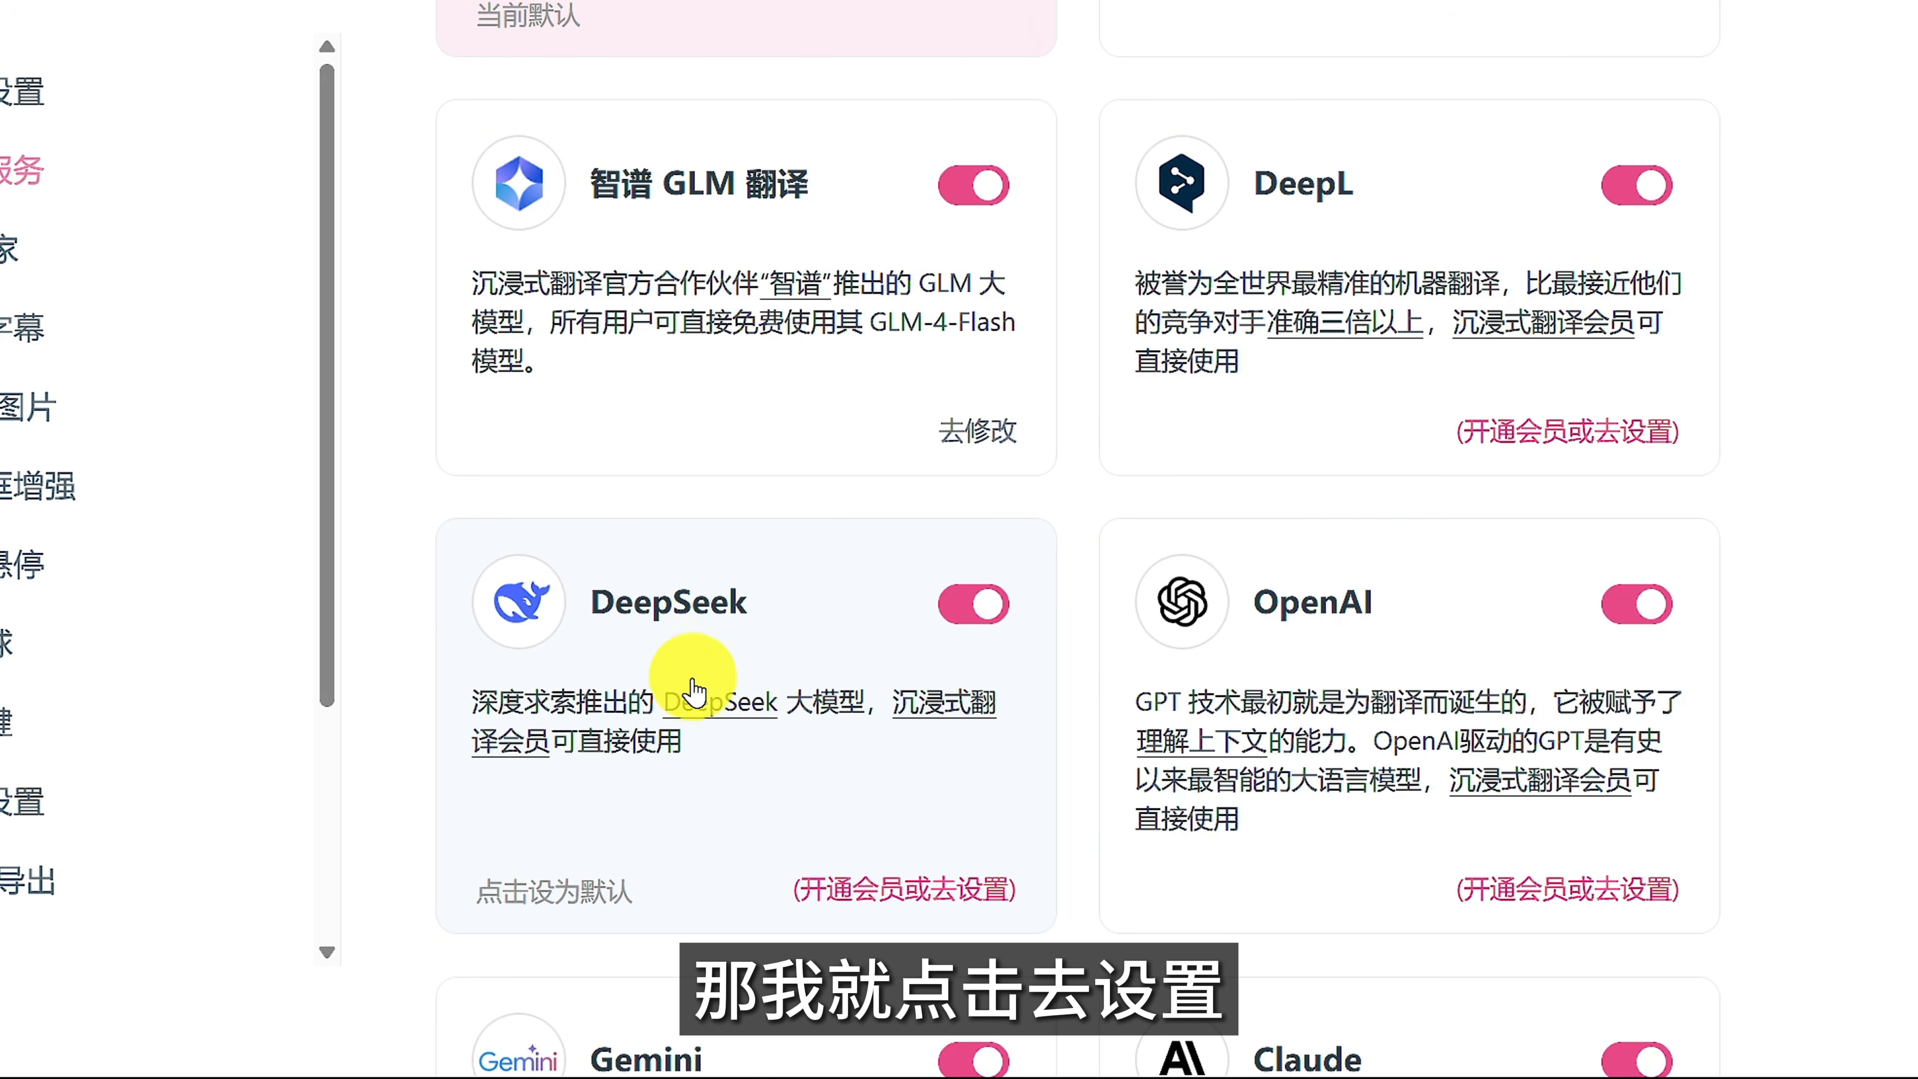
{"action": "left_click", "coordinate": [877, 882]}
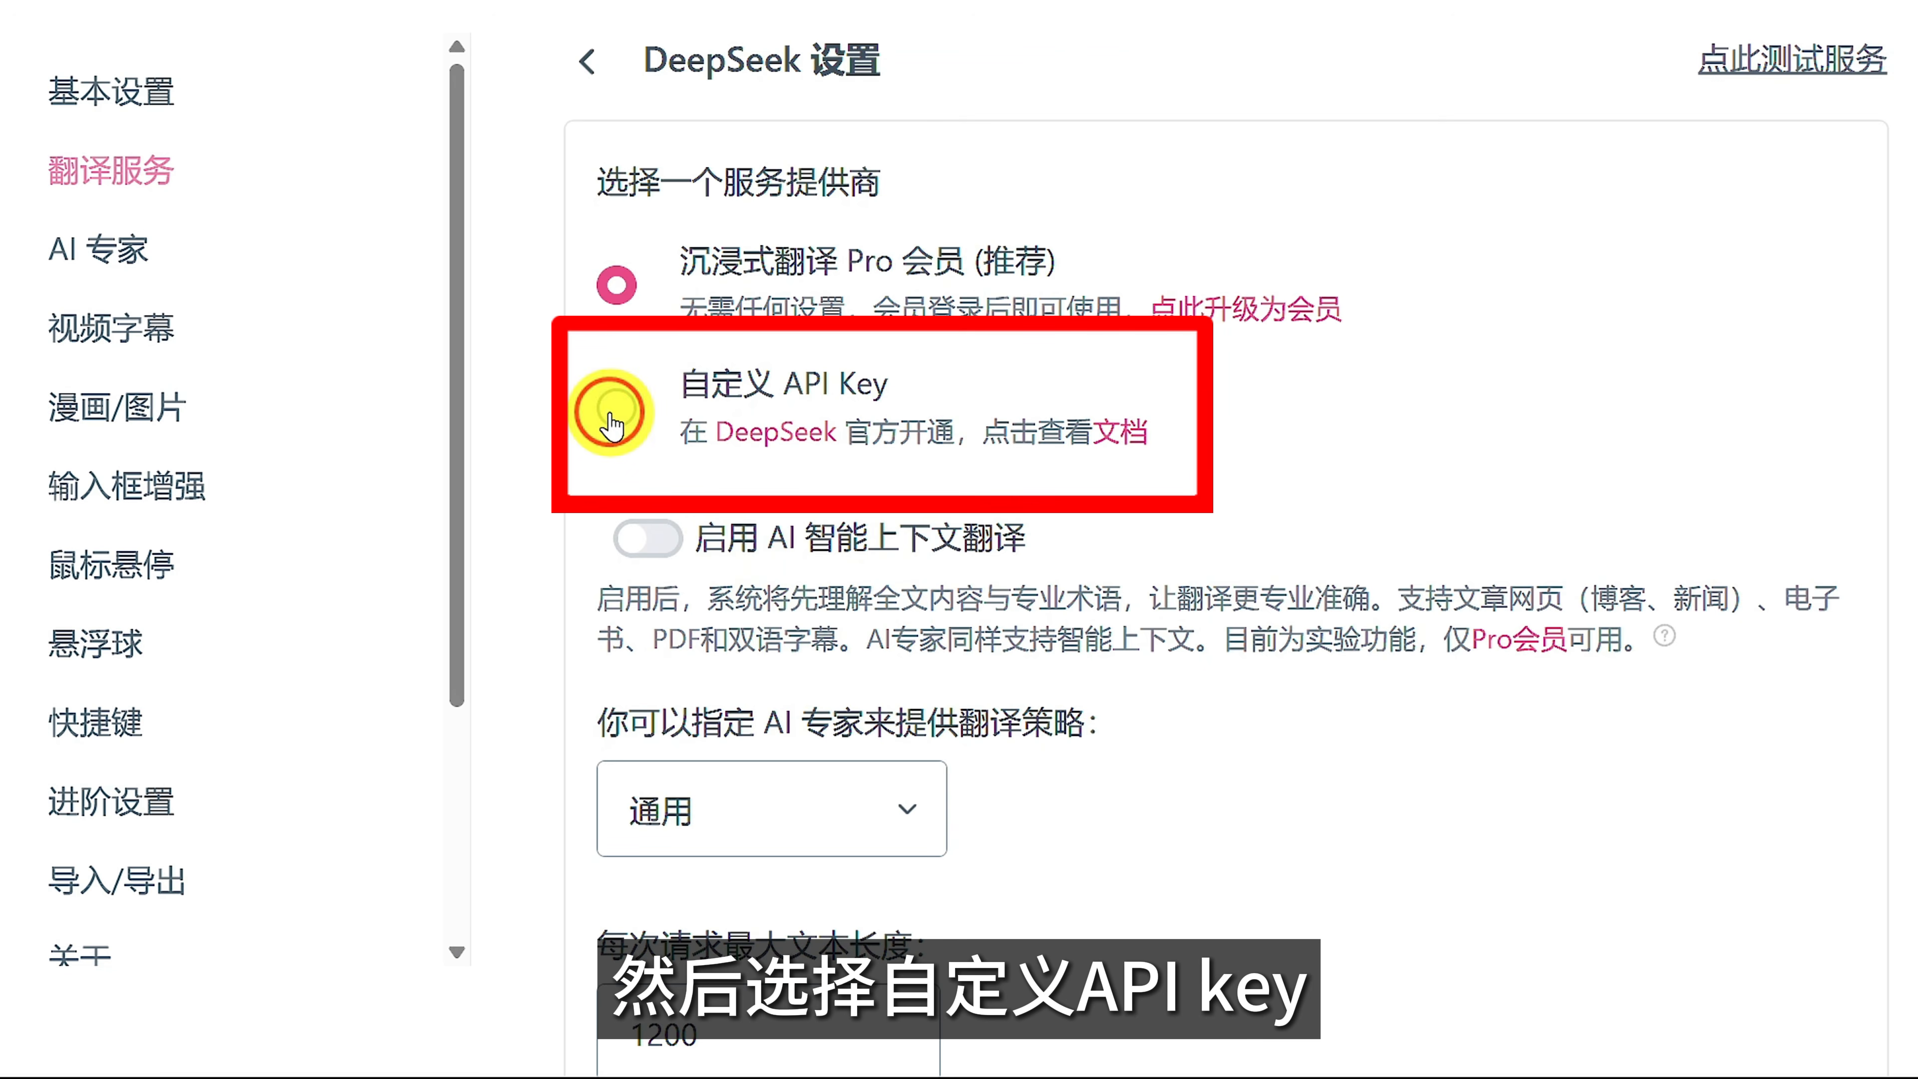
{"action": "left_click", "coordinate": [612, 411]}
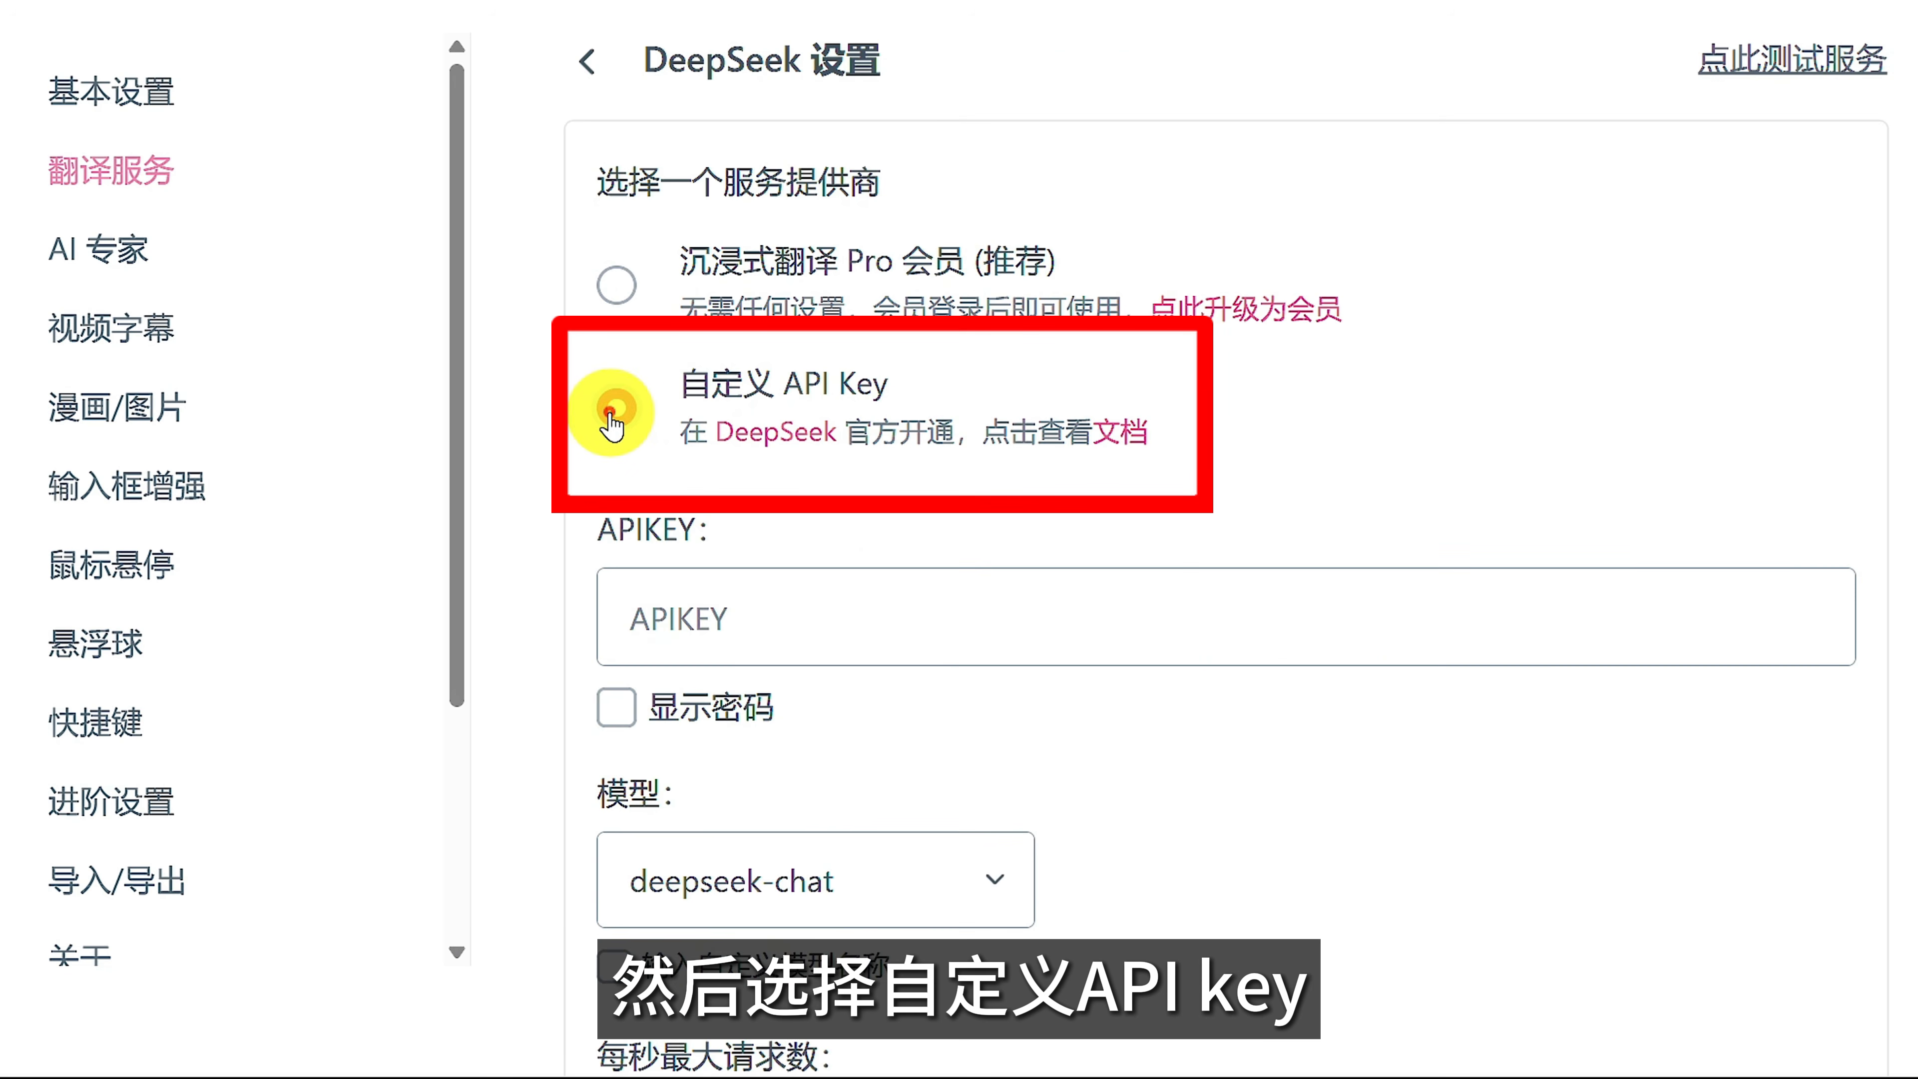
{"action": "left_click", "coordinate": [908, 613]}
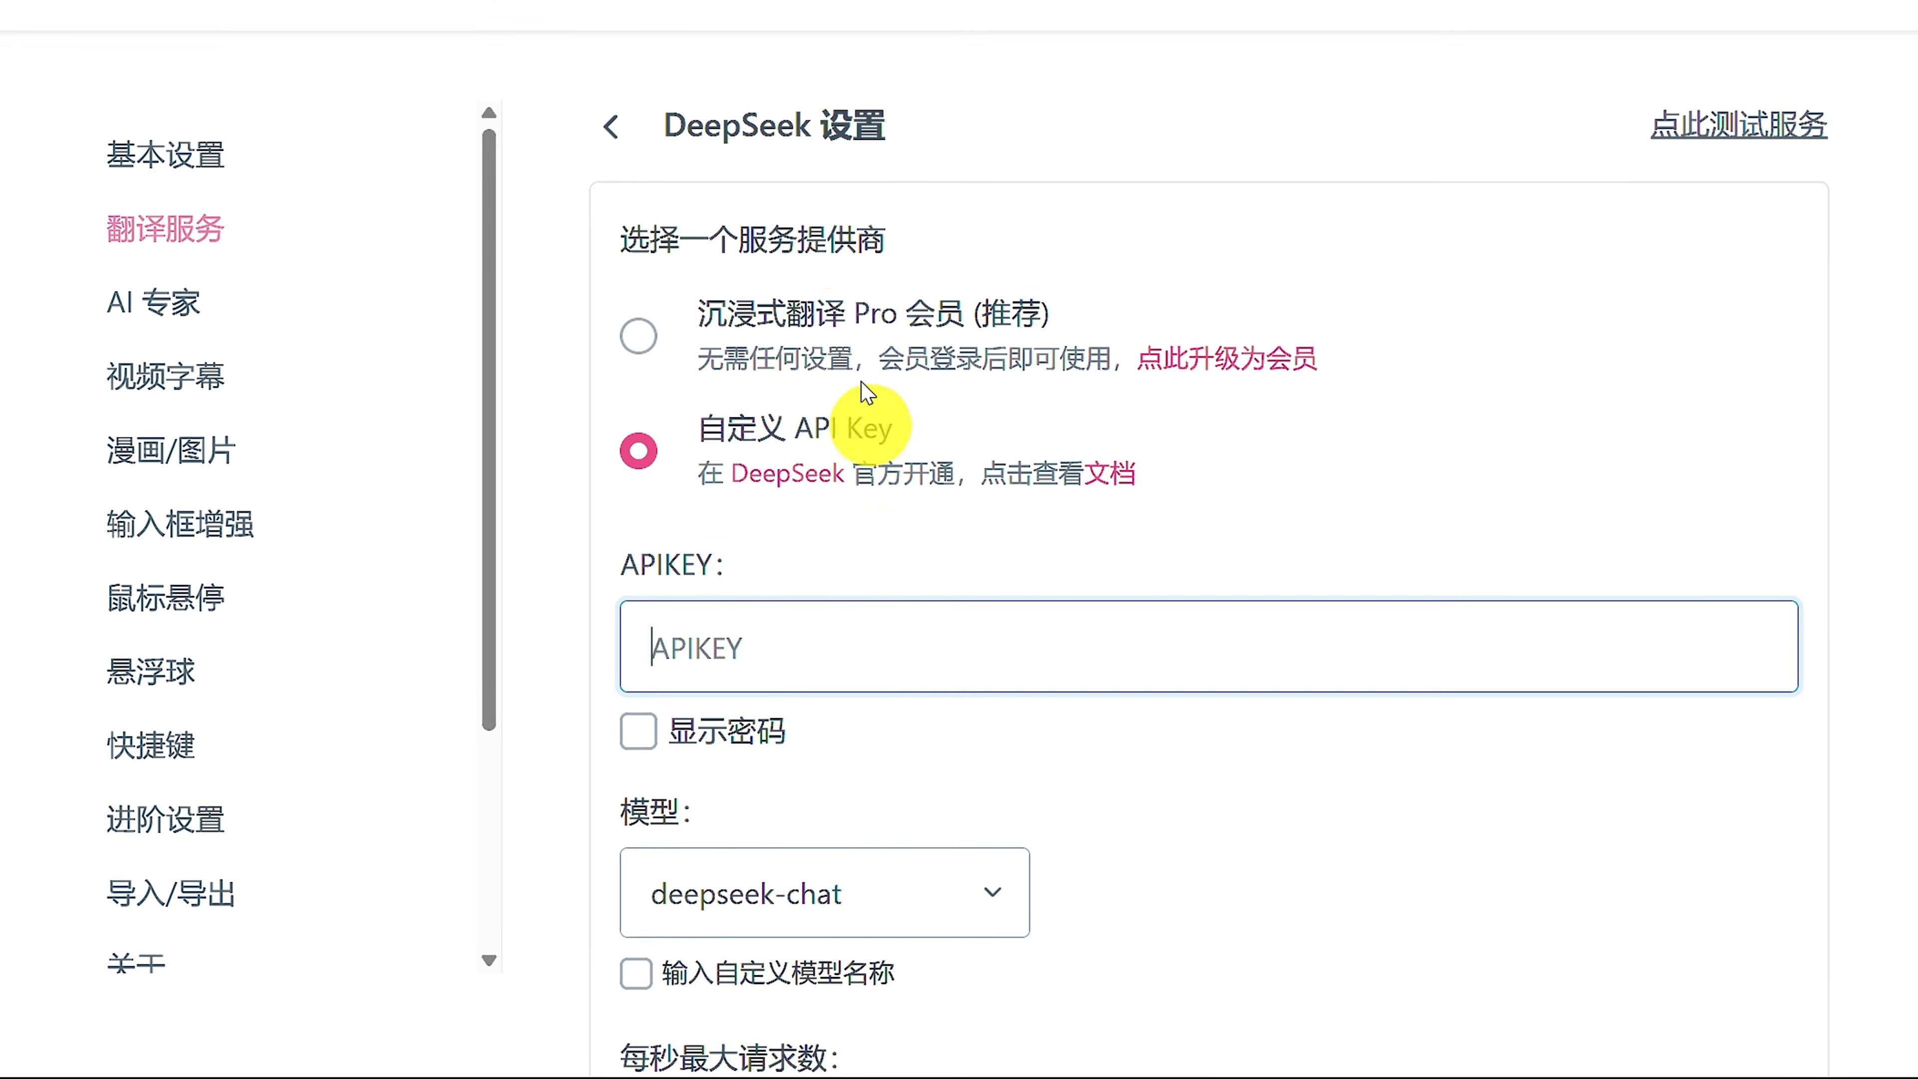
{"action": "left_click", "coordinate": [716, 25]}
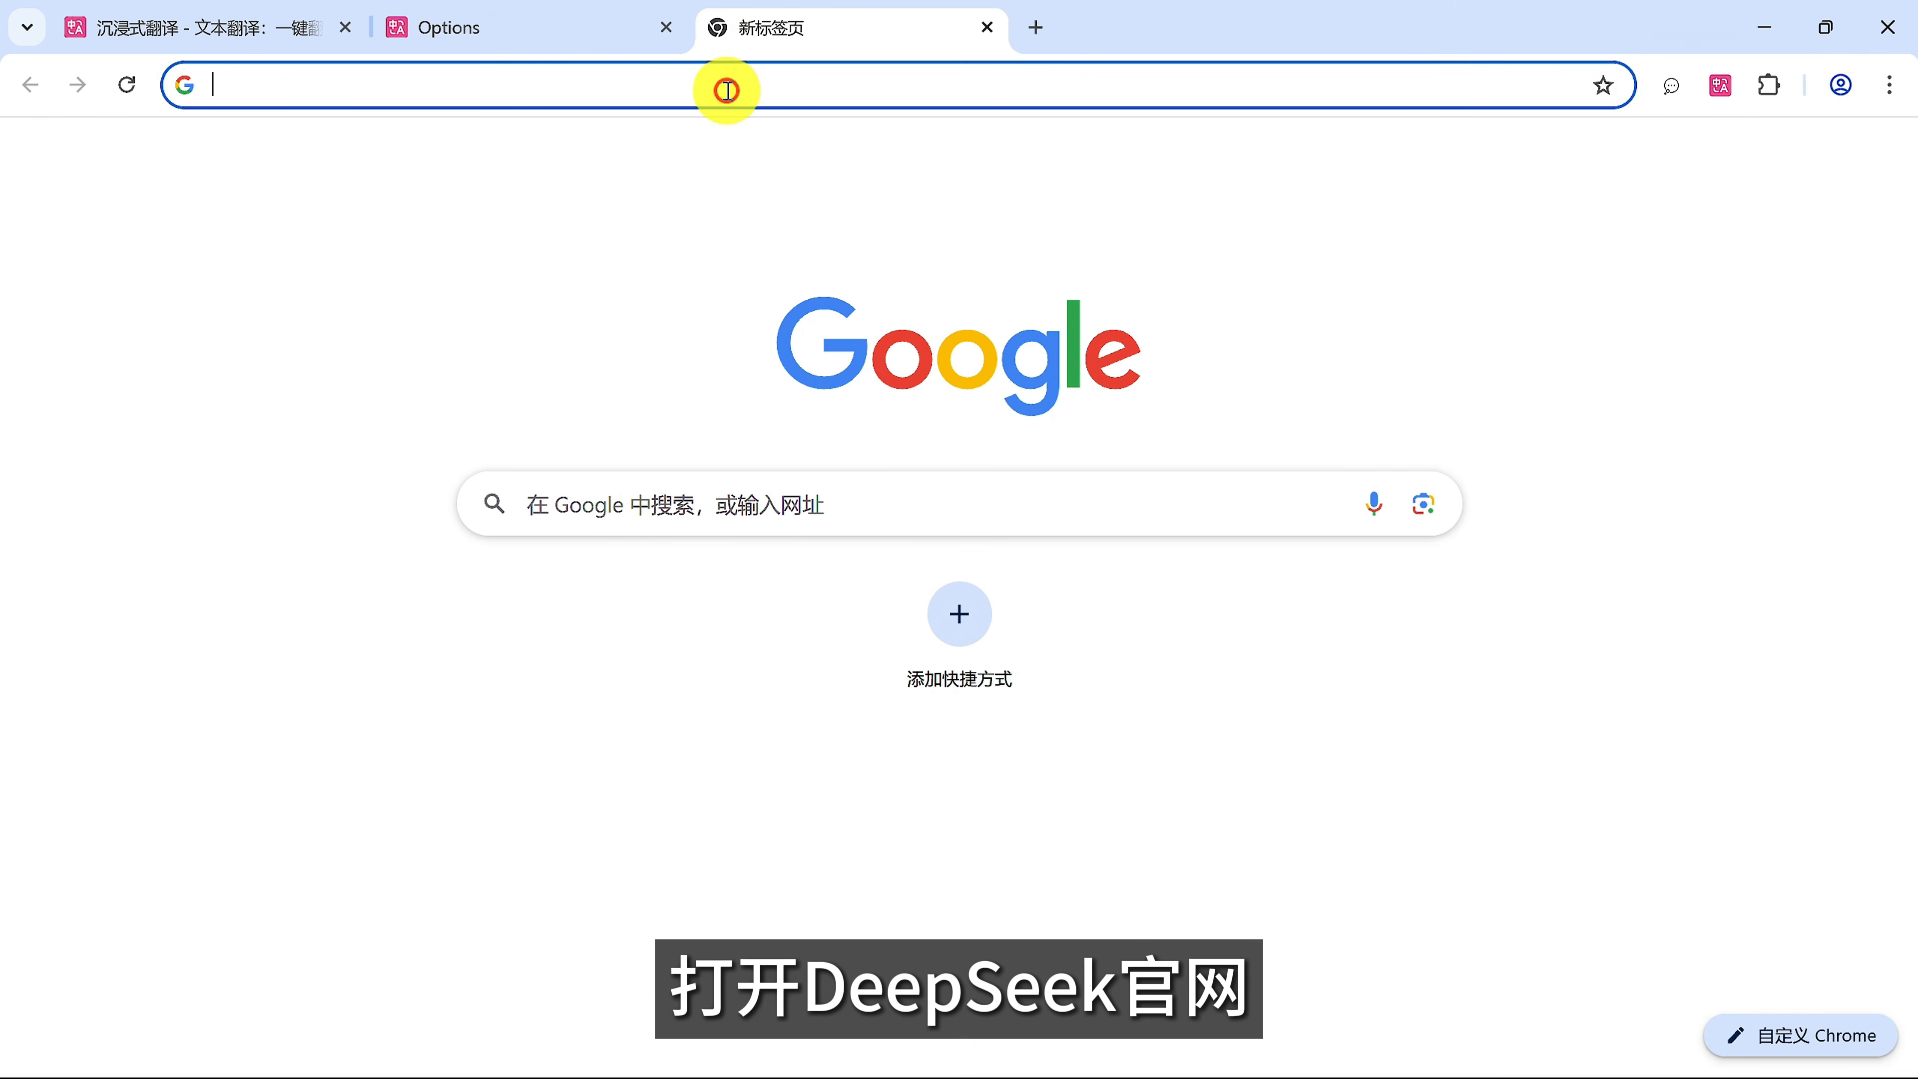
{"action": "type", "text": "https://platform.deepseek.com/"}
{"action": "key", "text": "Return"}
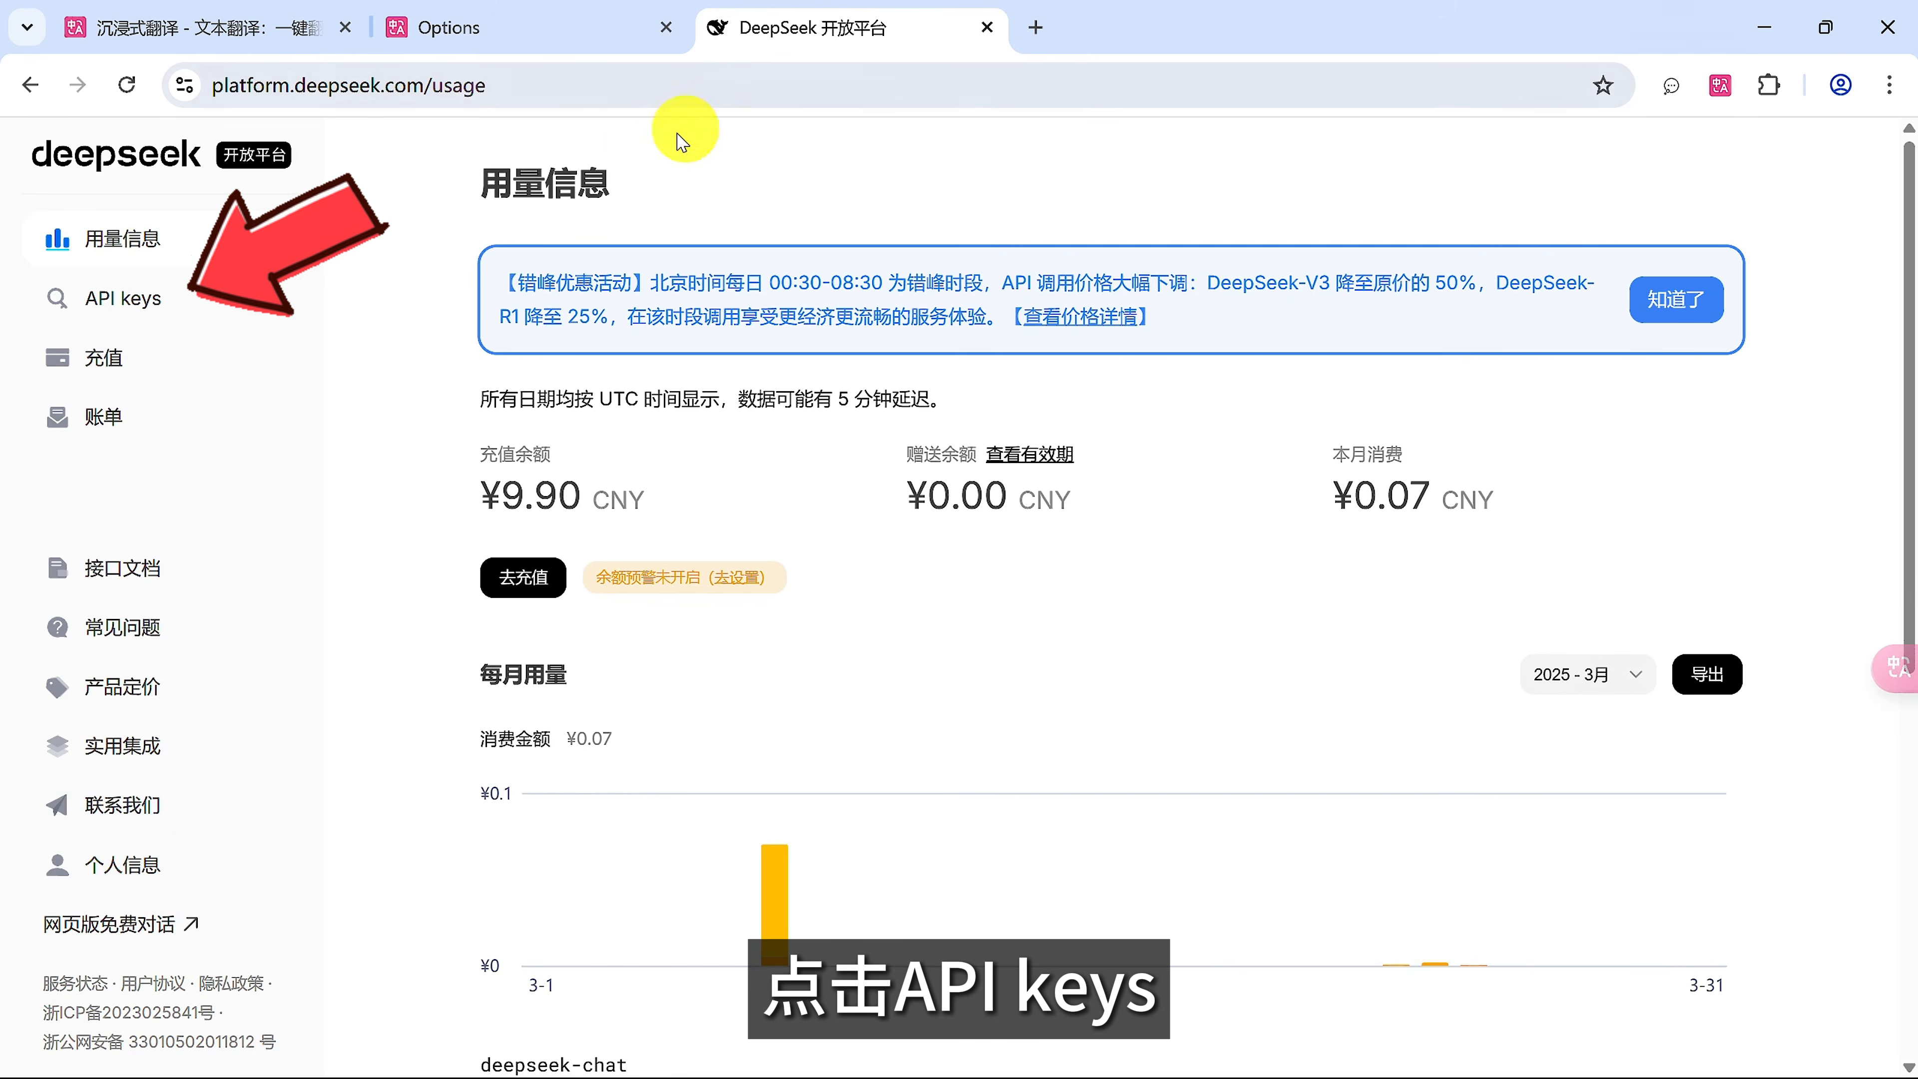
{"action": "left_click", "coordinate": [136, 299]}
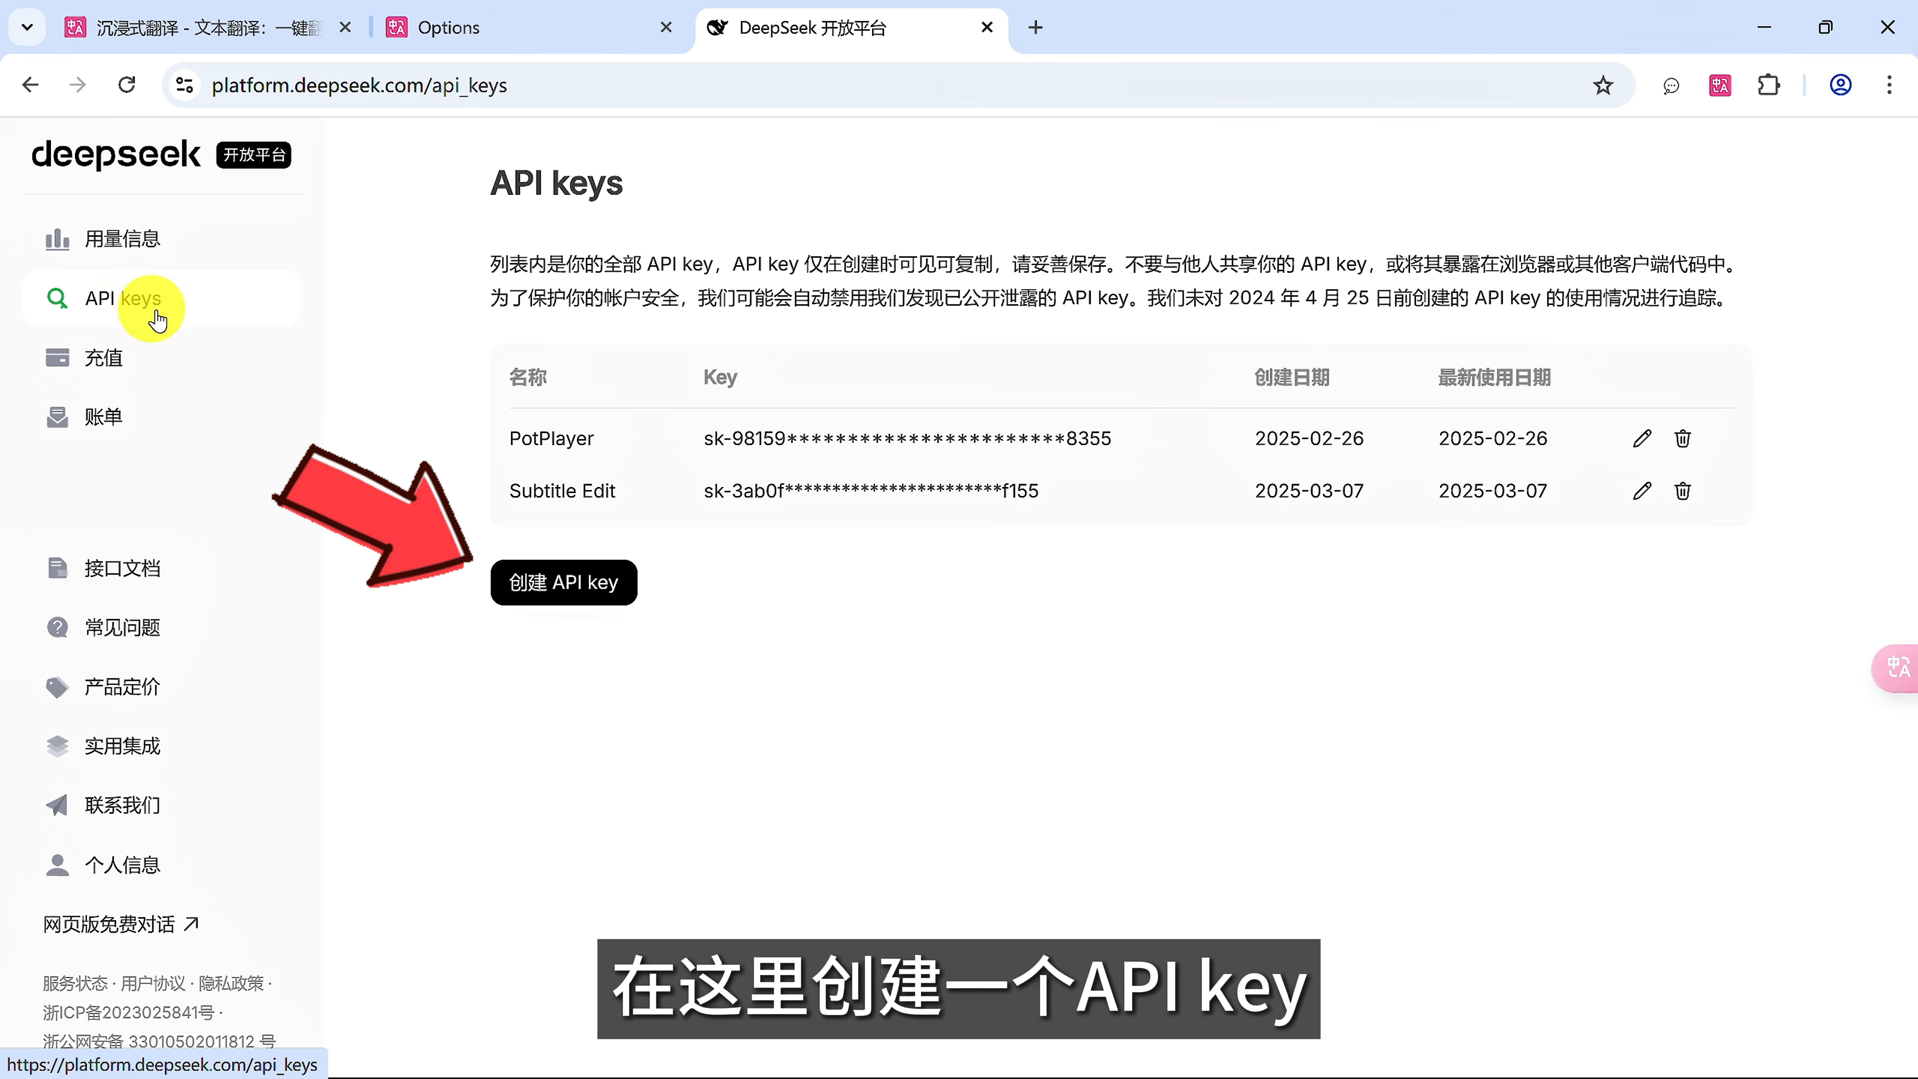
- Create an API key named 沉浸式翻译, copy it and paste it into the extension's DeepSeek API key field
{"action": "left_click", "coordinate": [546, 578]}
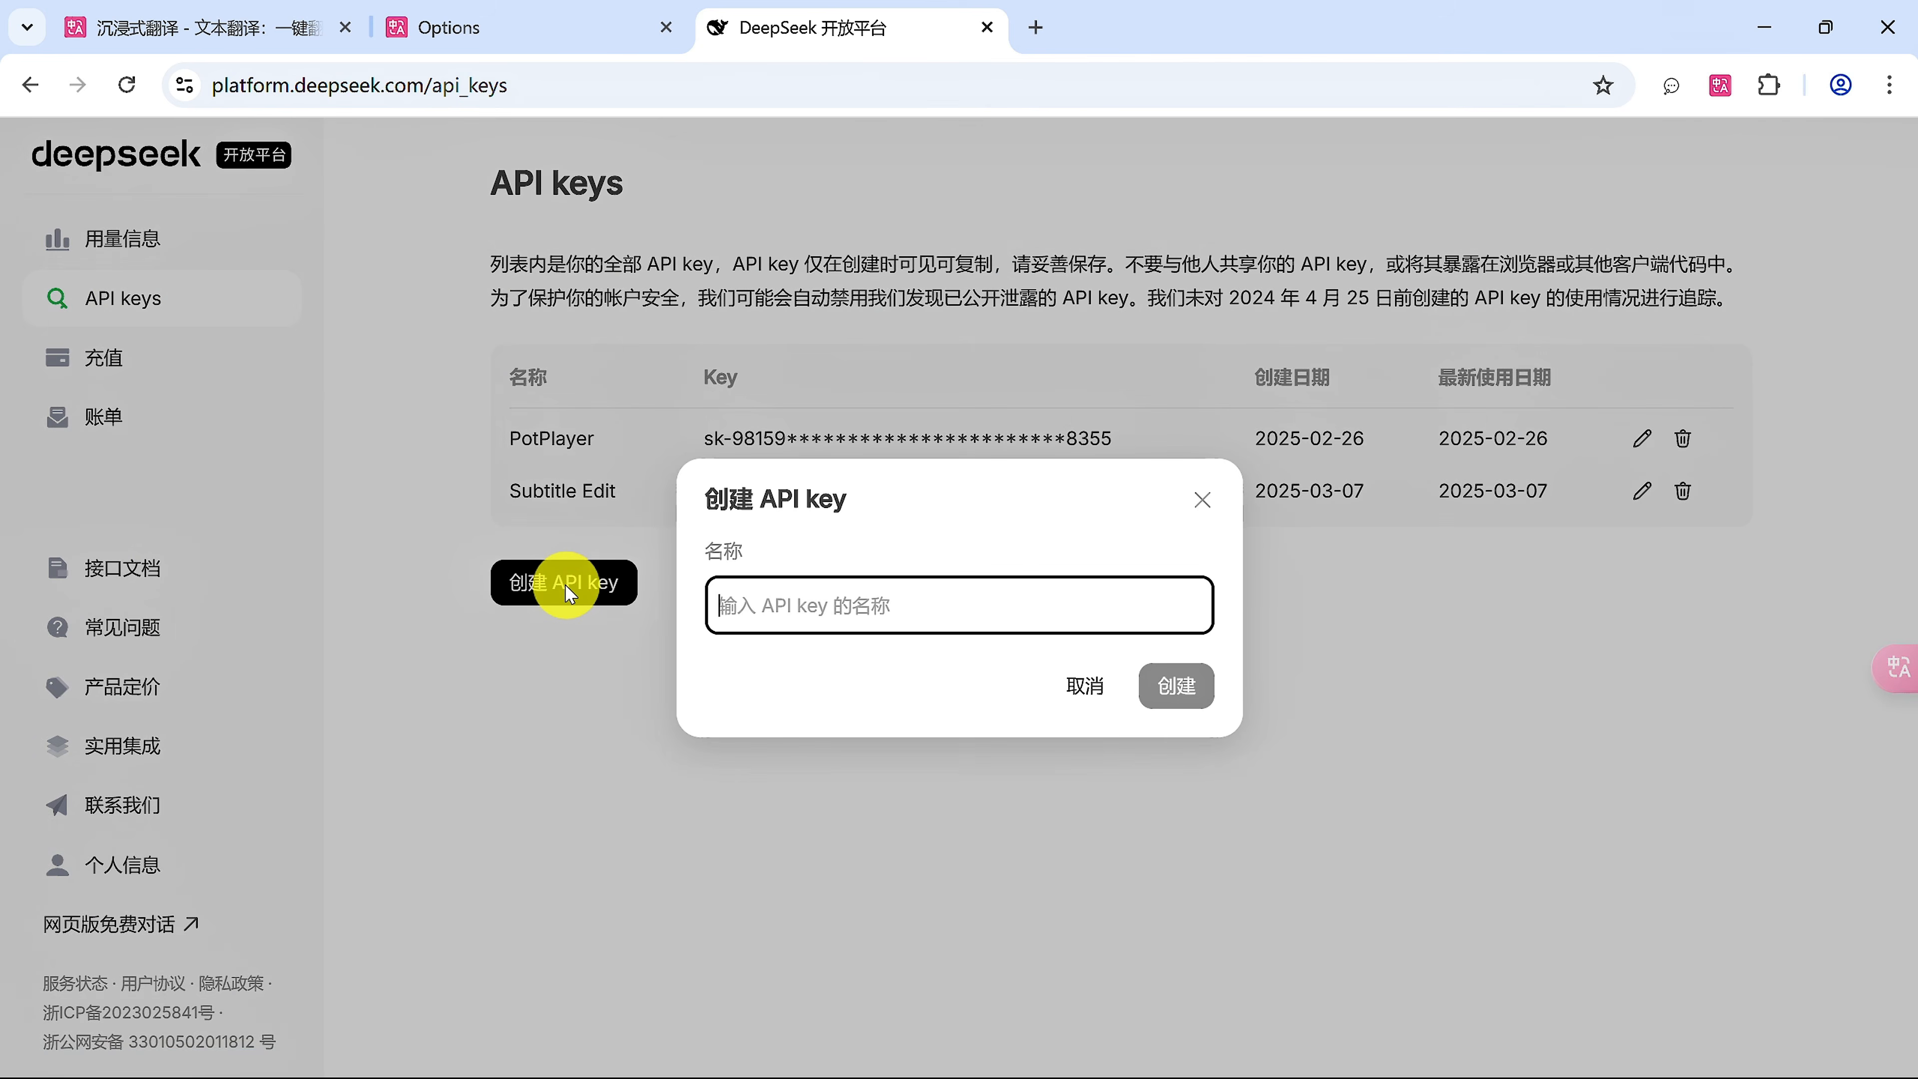
{"action": "type", "text": "cjsfy"}
{"action": "key", "text": "space"}
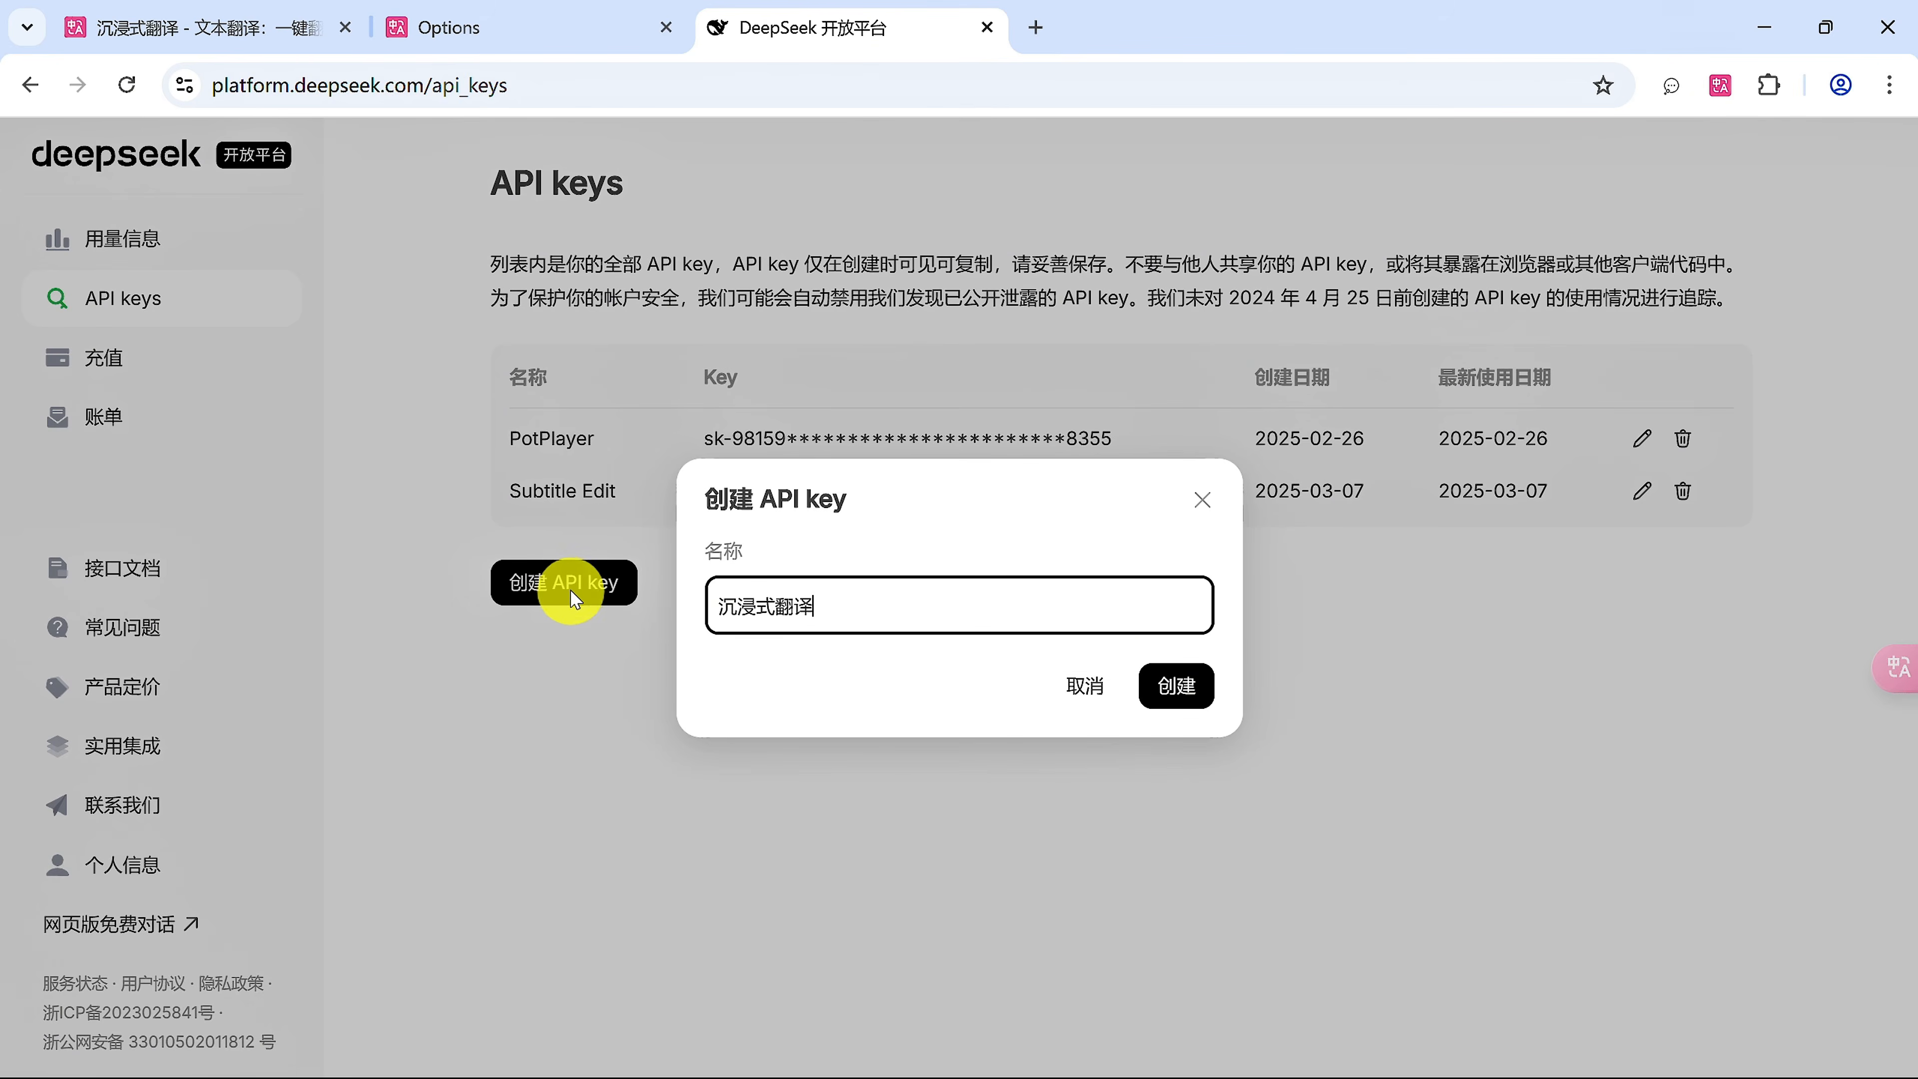
{"action": "left_click", "coordinate": [1176, 686]}
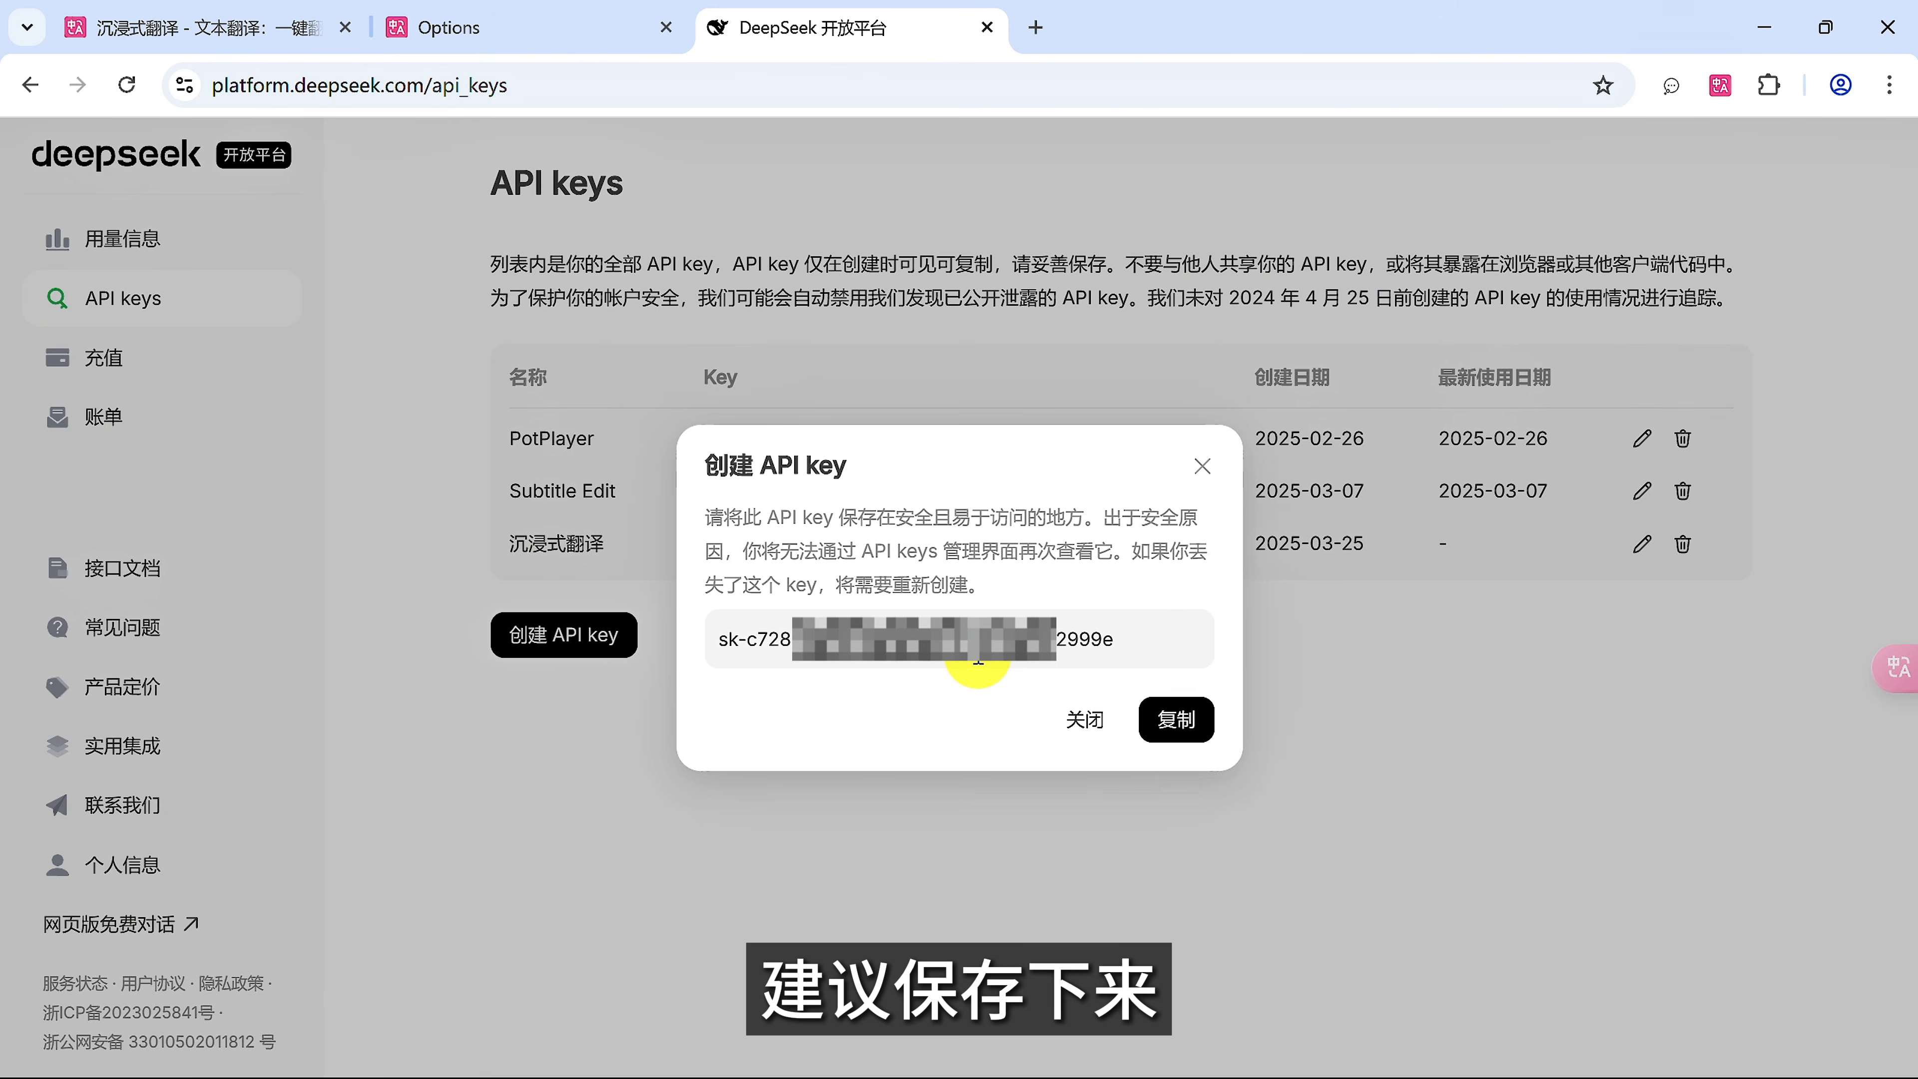
{"action": "left_click", "coordinate": [1176, 721]}
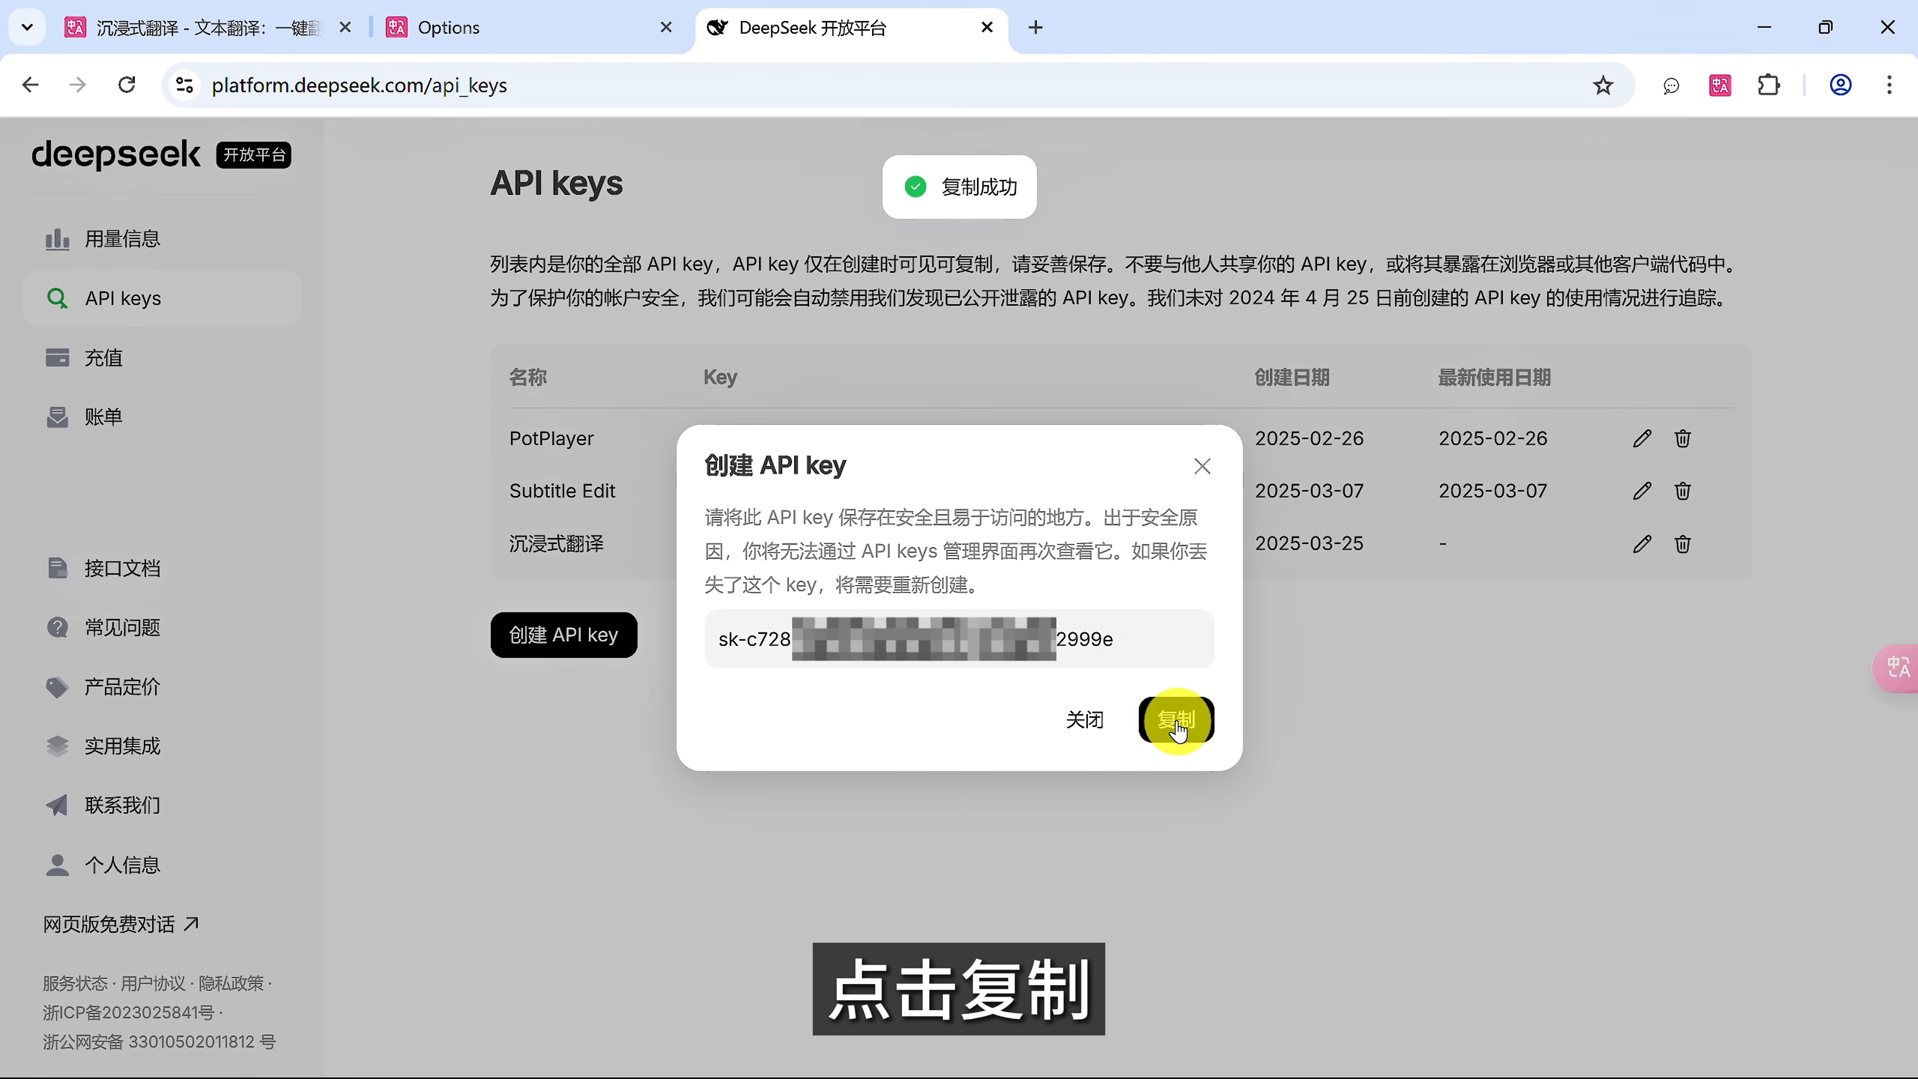
{"action": "left_click", "coordinate": [585, 25]}
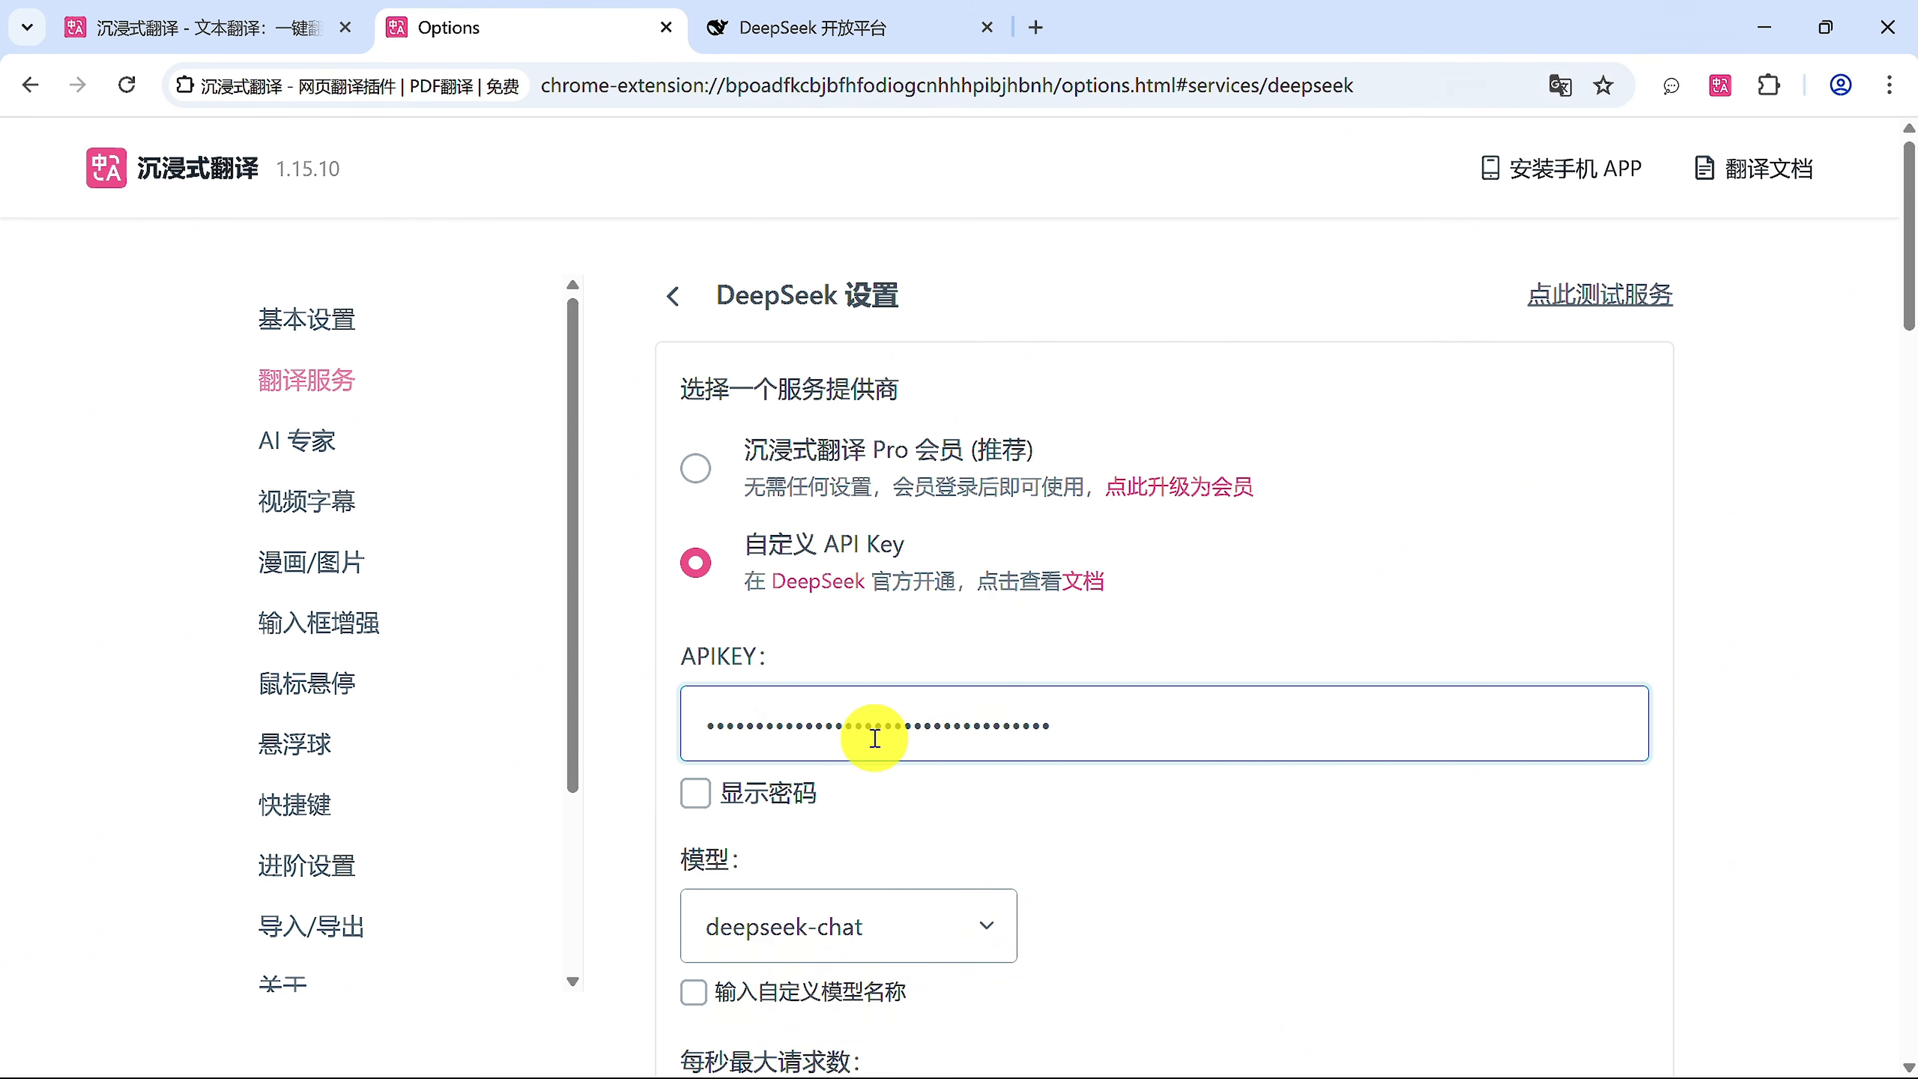
- Check the available DeepSeek models and the custom model list, keeping deepseek-chat
{"action": "left_click", "coordinate": [967, 923]}
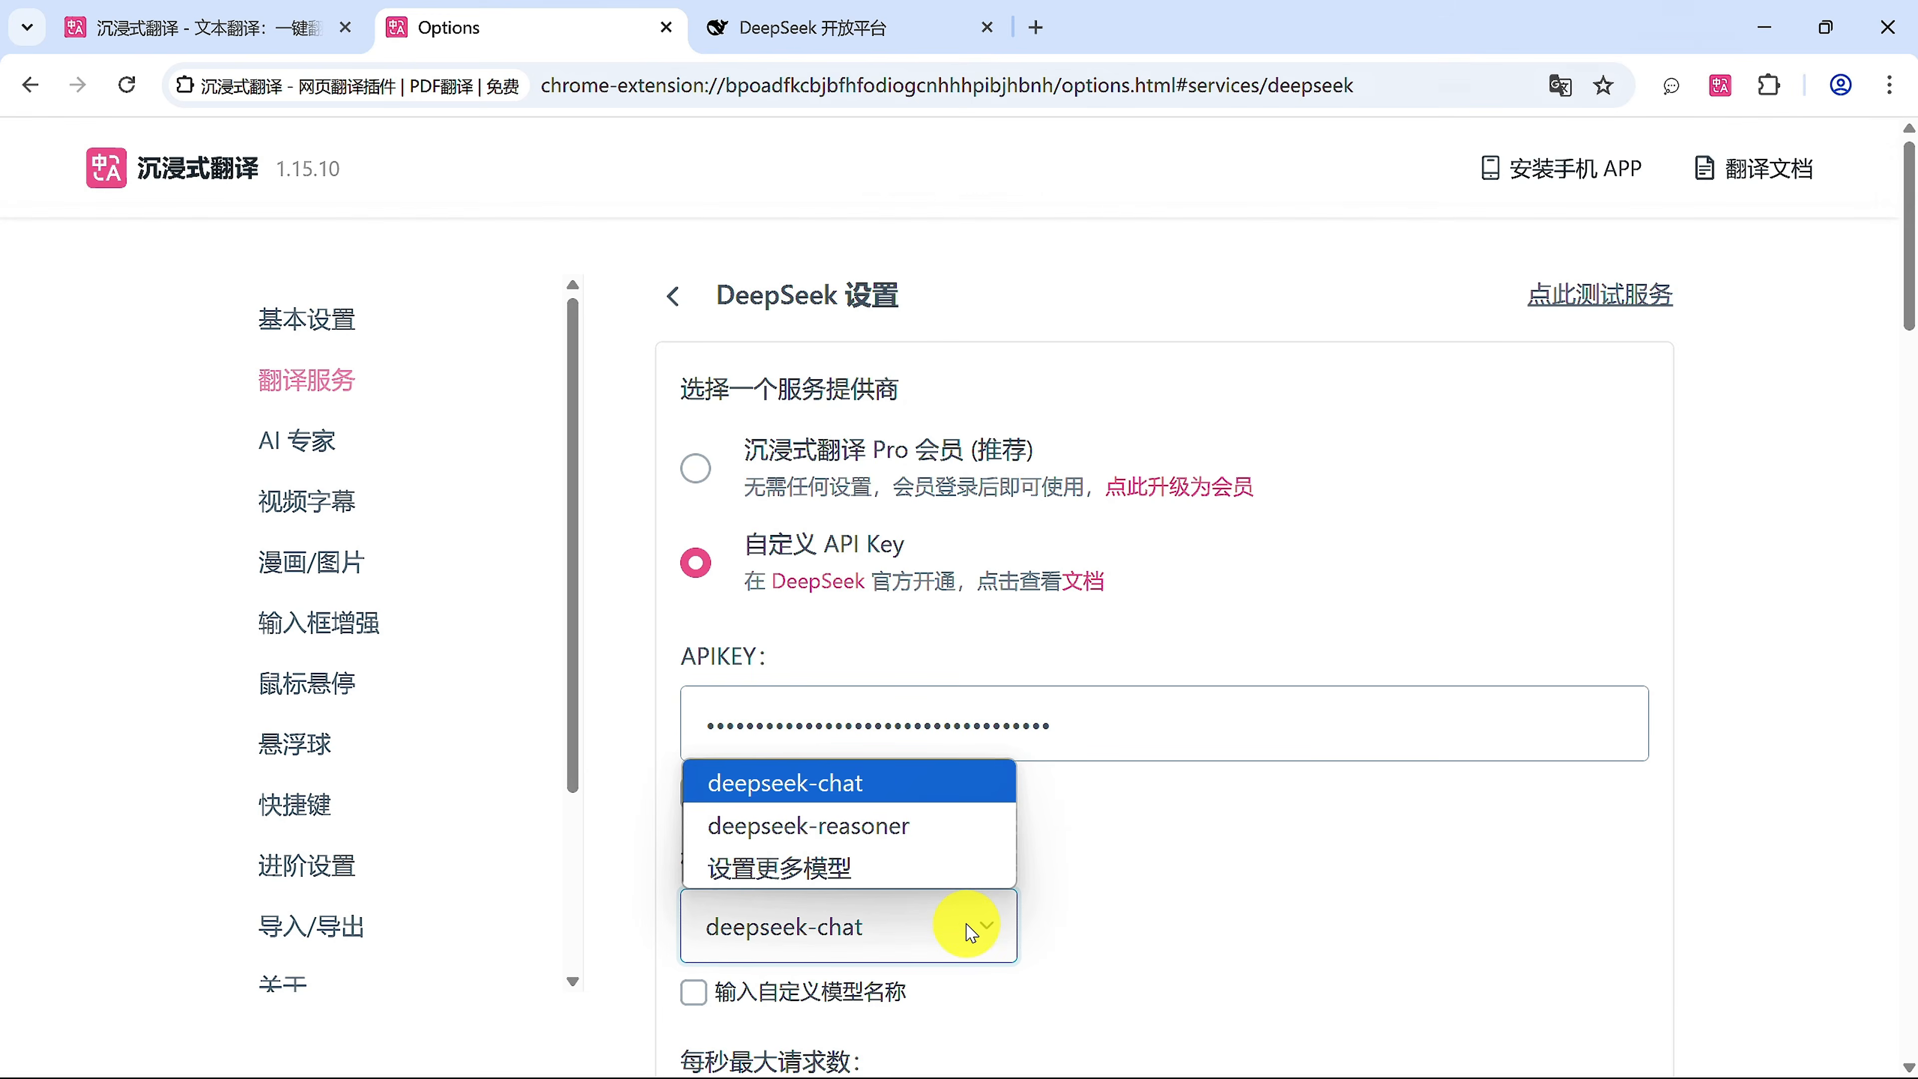
{"action": "left_click", "coordinate": [859, 869]}
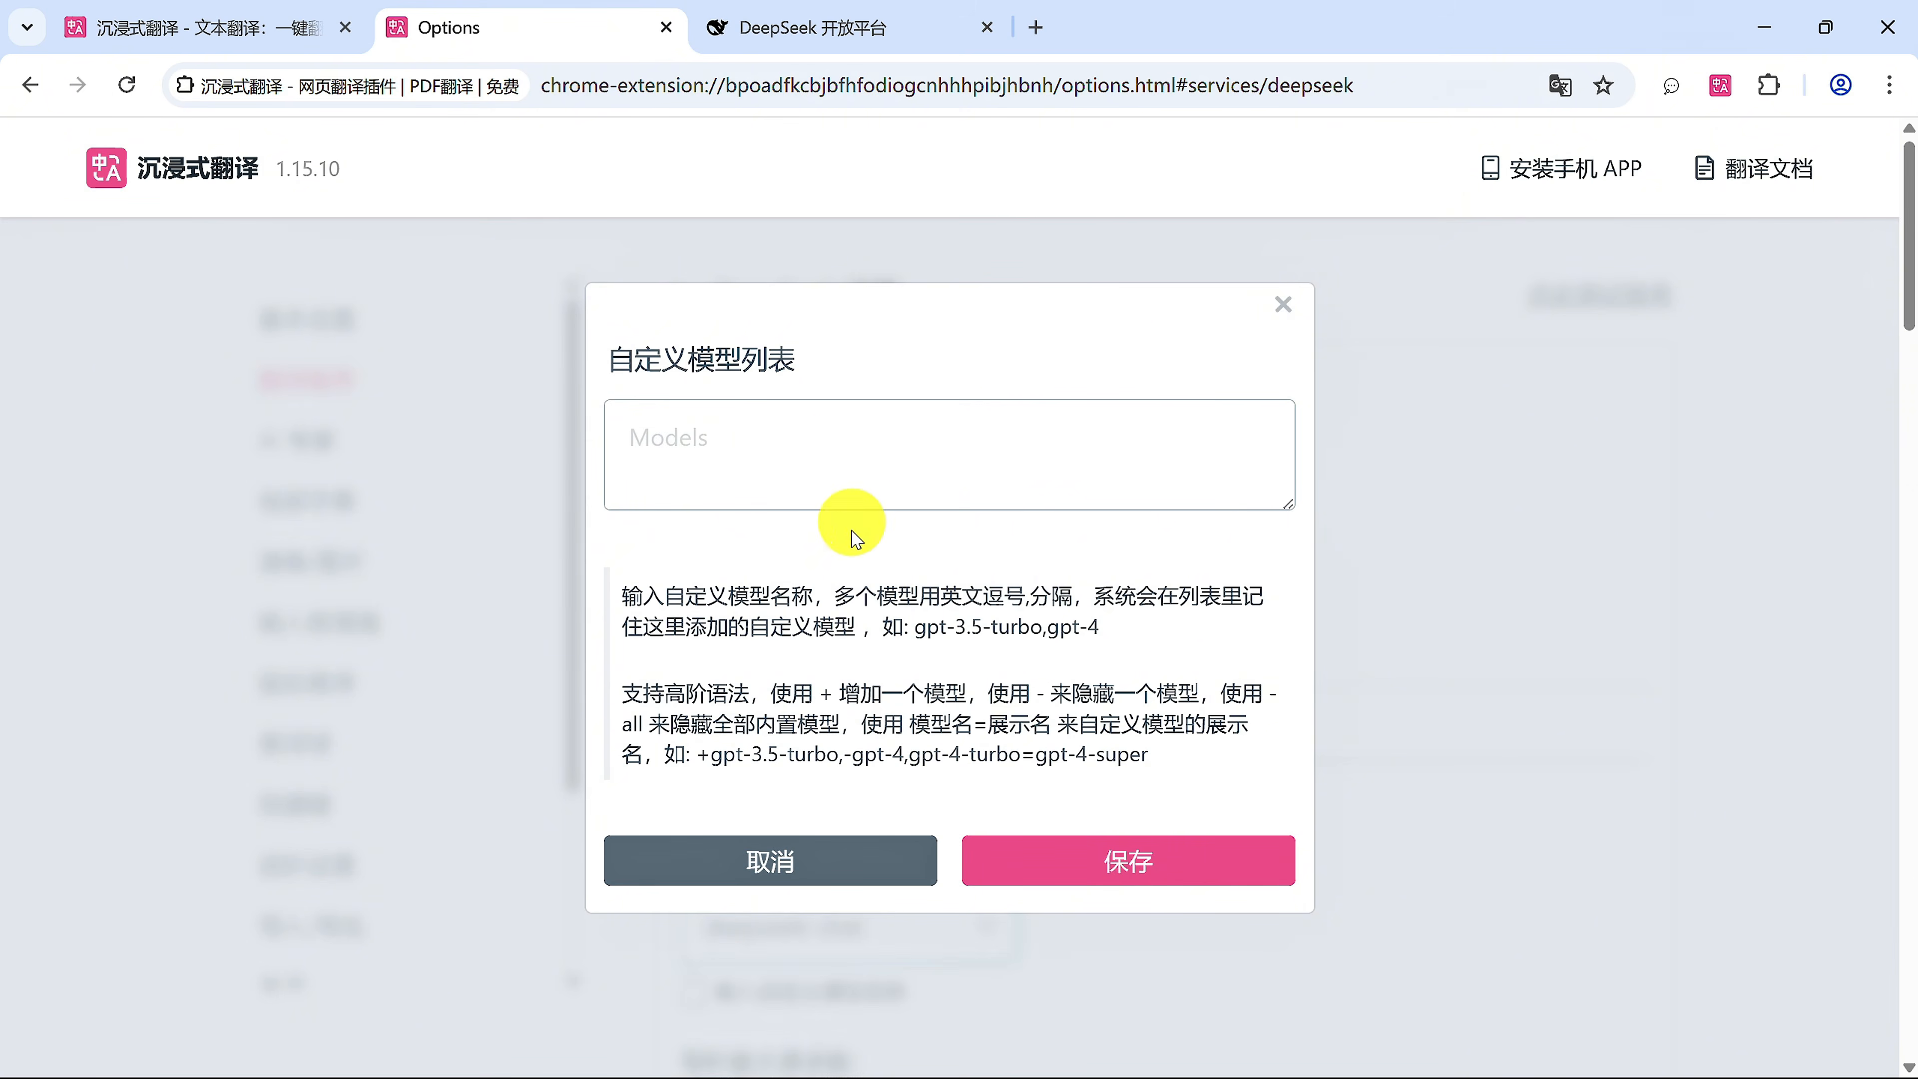
{"action": "left_click", "coordinate": [789, 859]}
{"action": "left_click", "coordinate": [971, 926]}
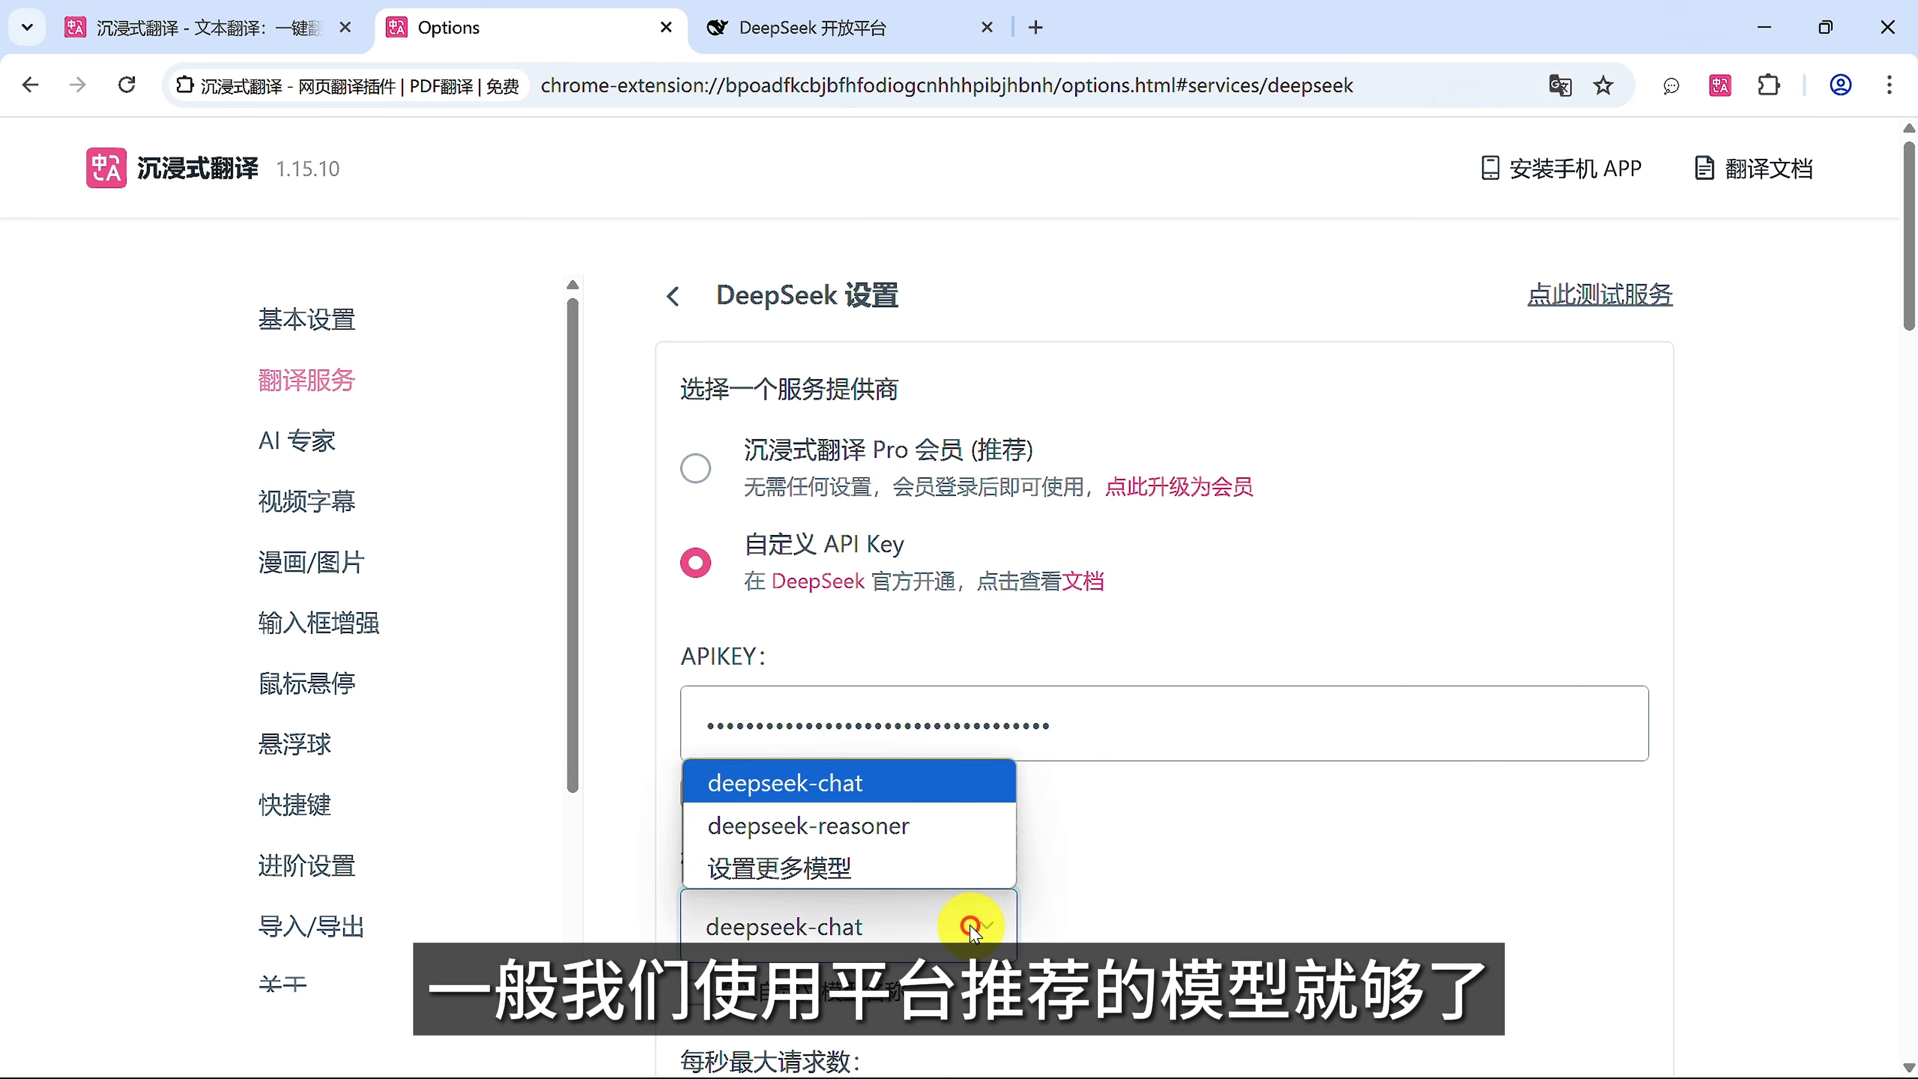
{"action": "left_click", "coordinate": [1095, 903]}
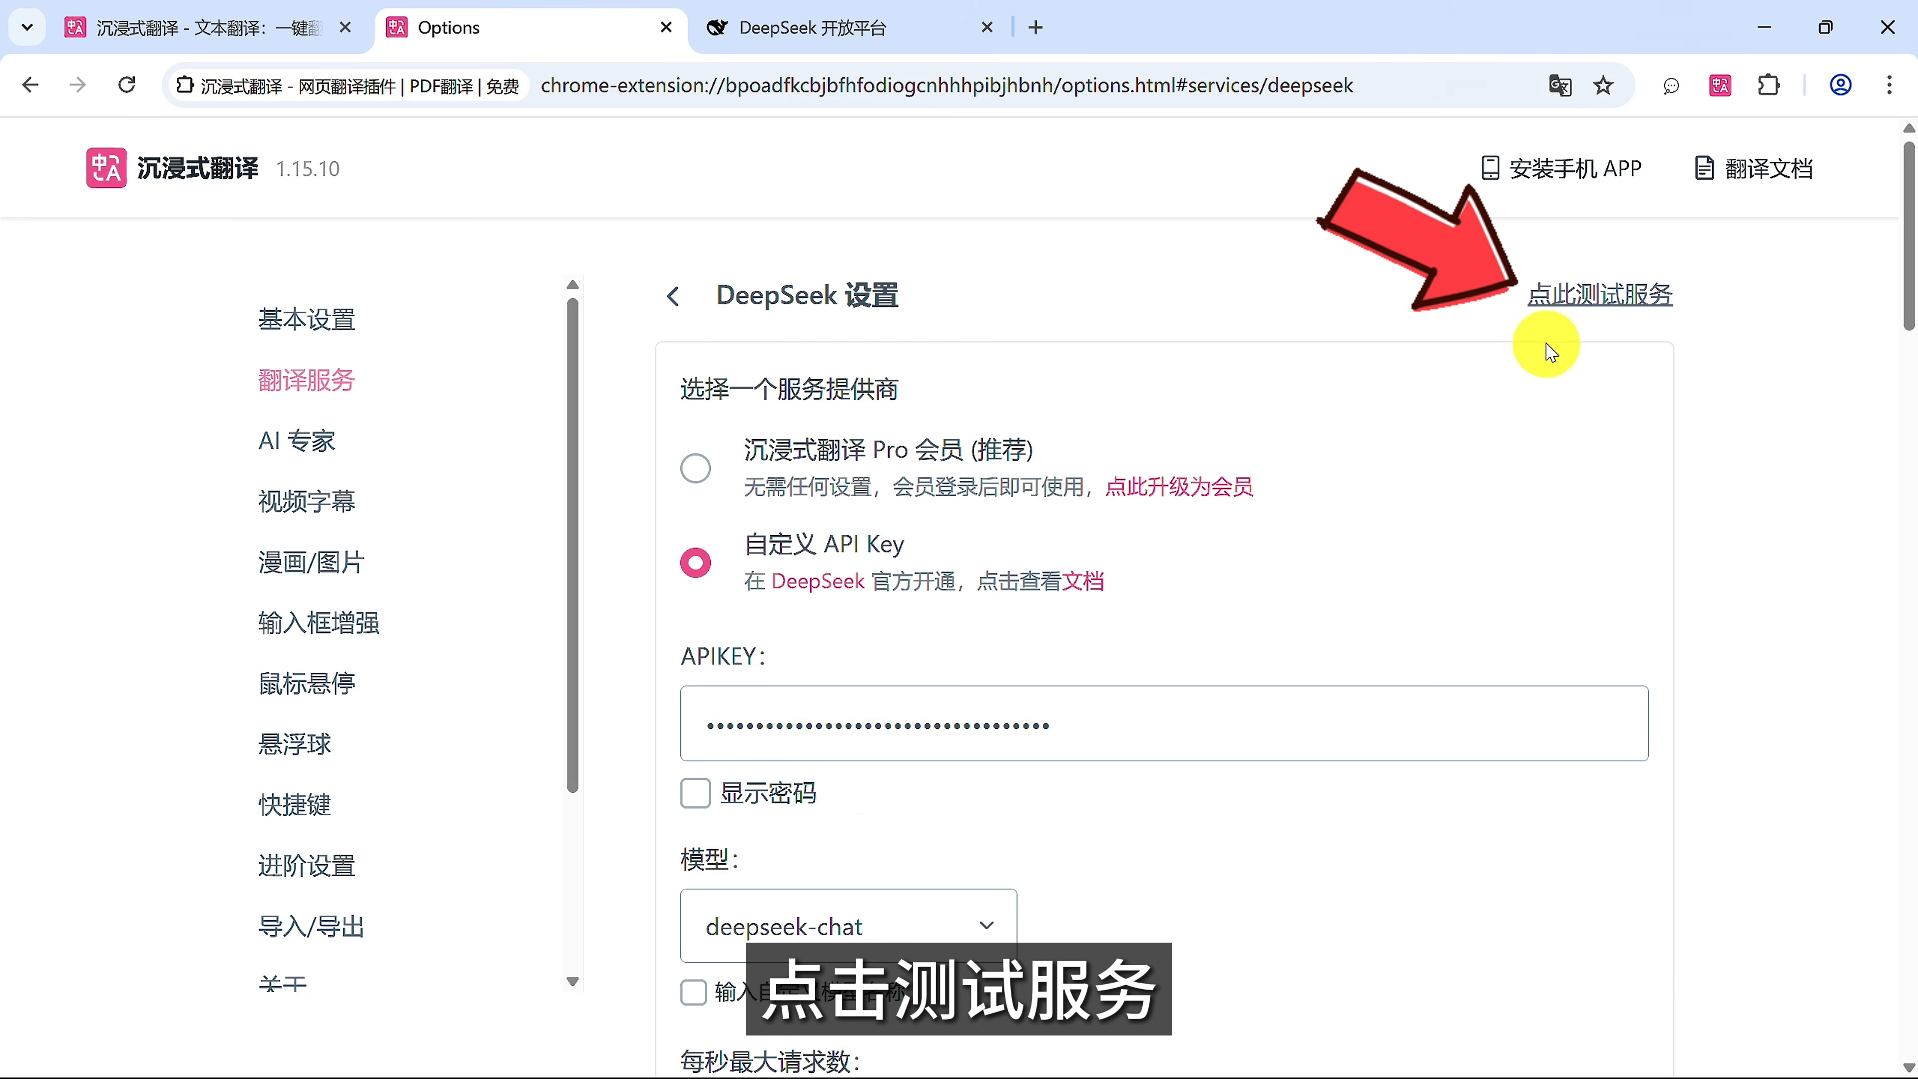
- Test the DeepSeek service, and reload the text translation page to check its DeepSeek translation
{"action": "left_click", "coordinate": [1571, 302]}
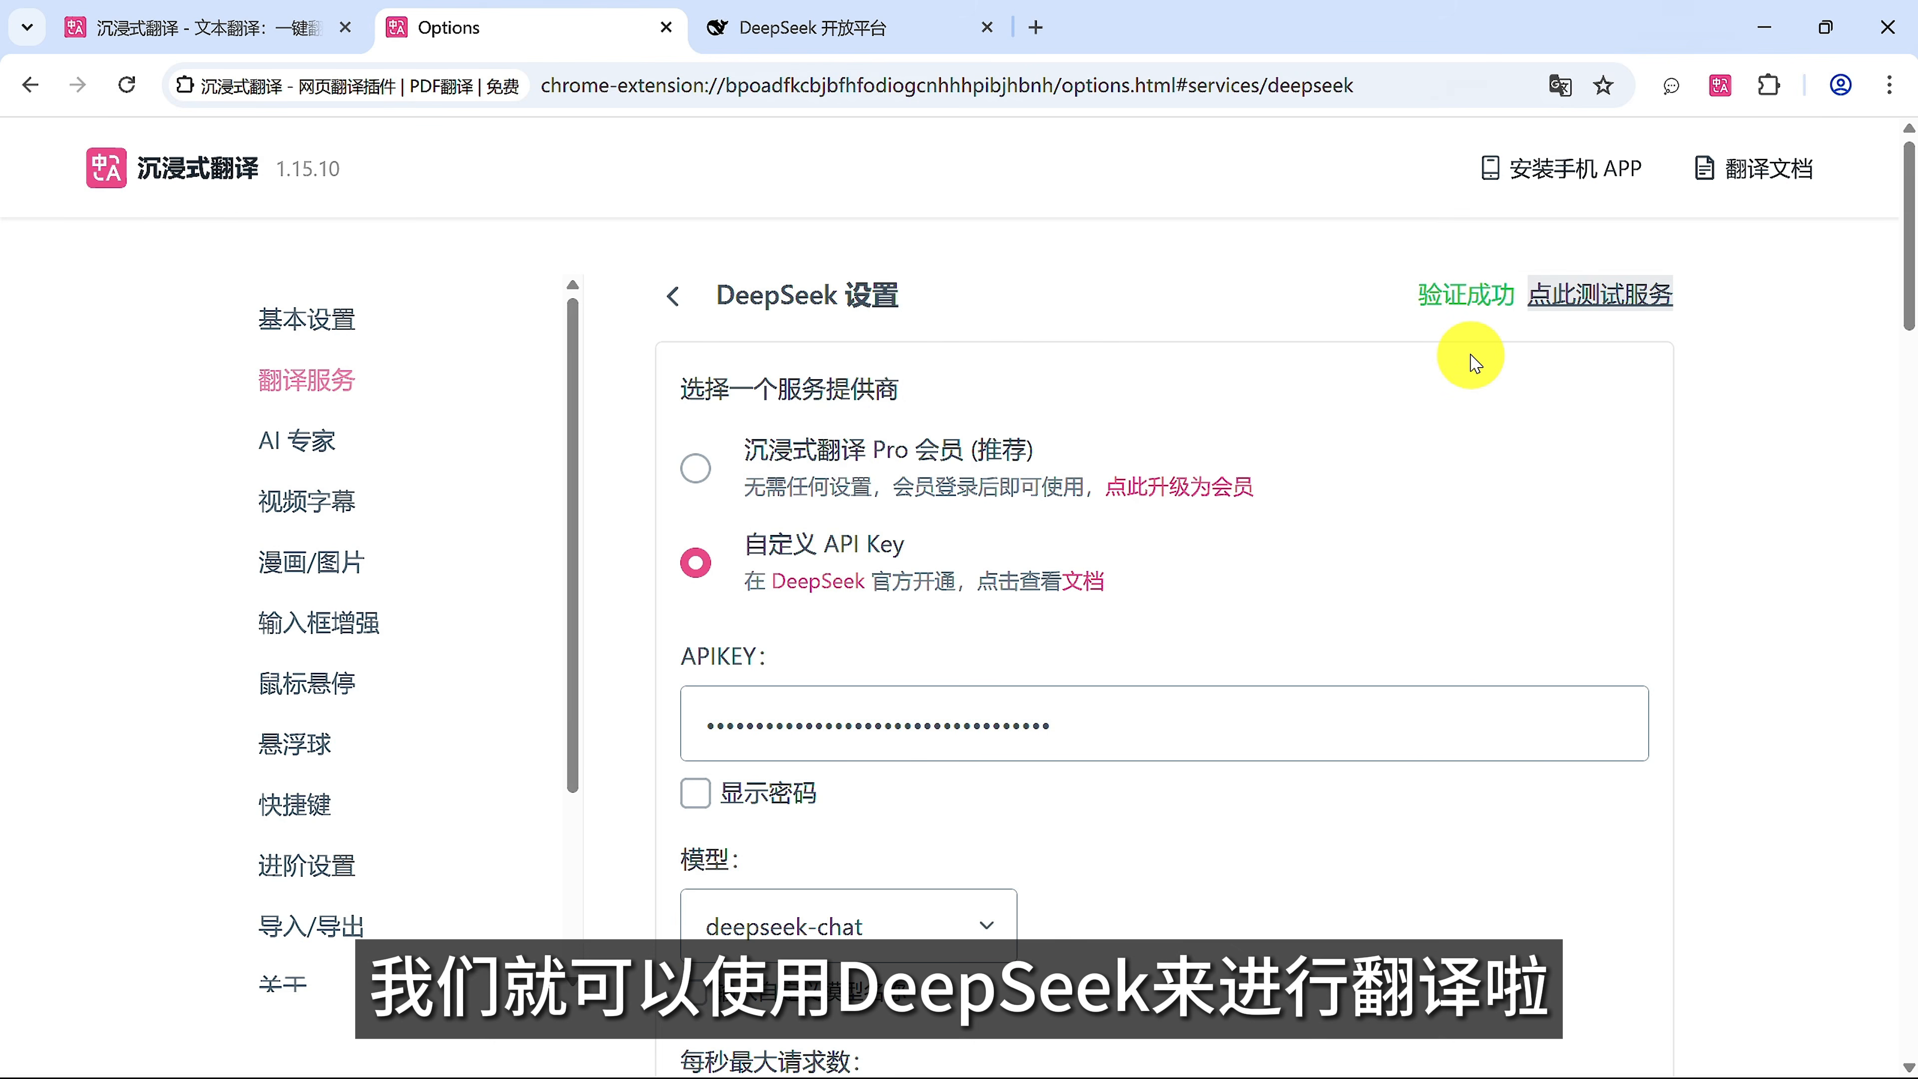
{"action": "left_click", "coordinate": [252, 32]}
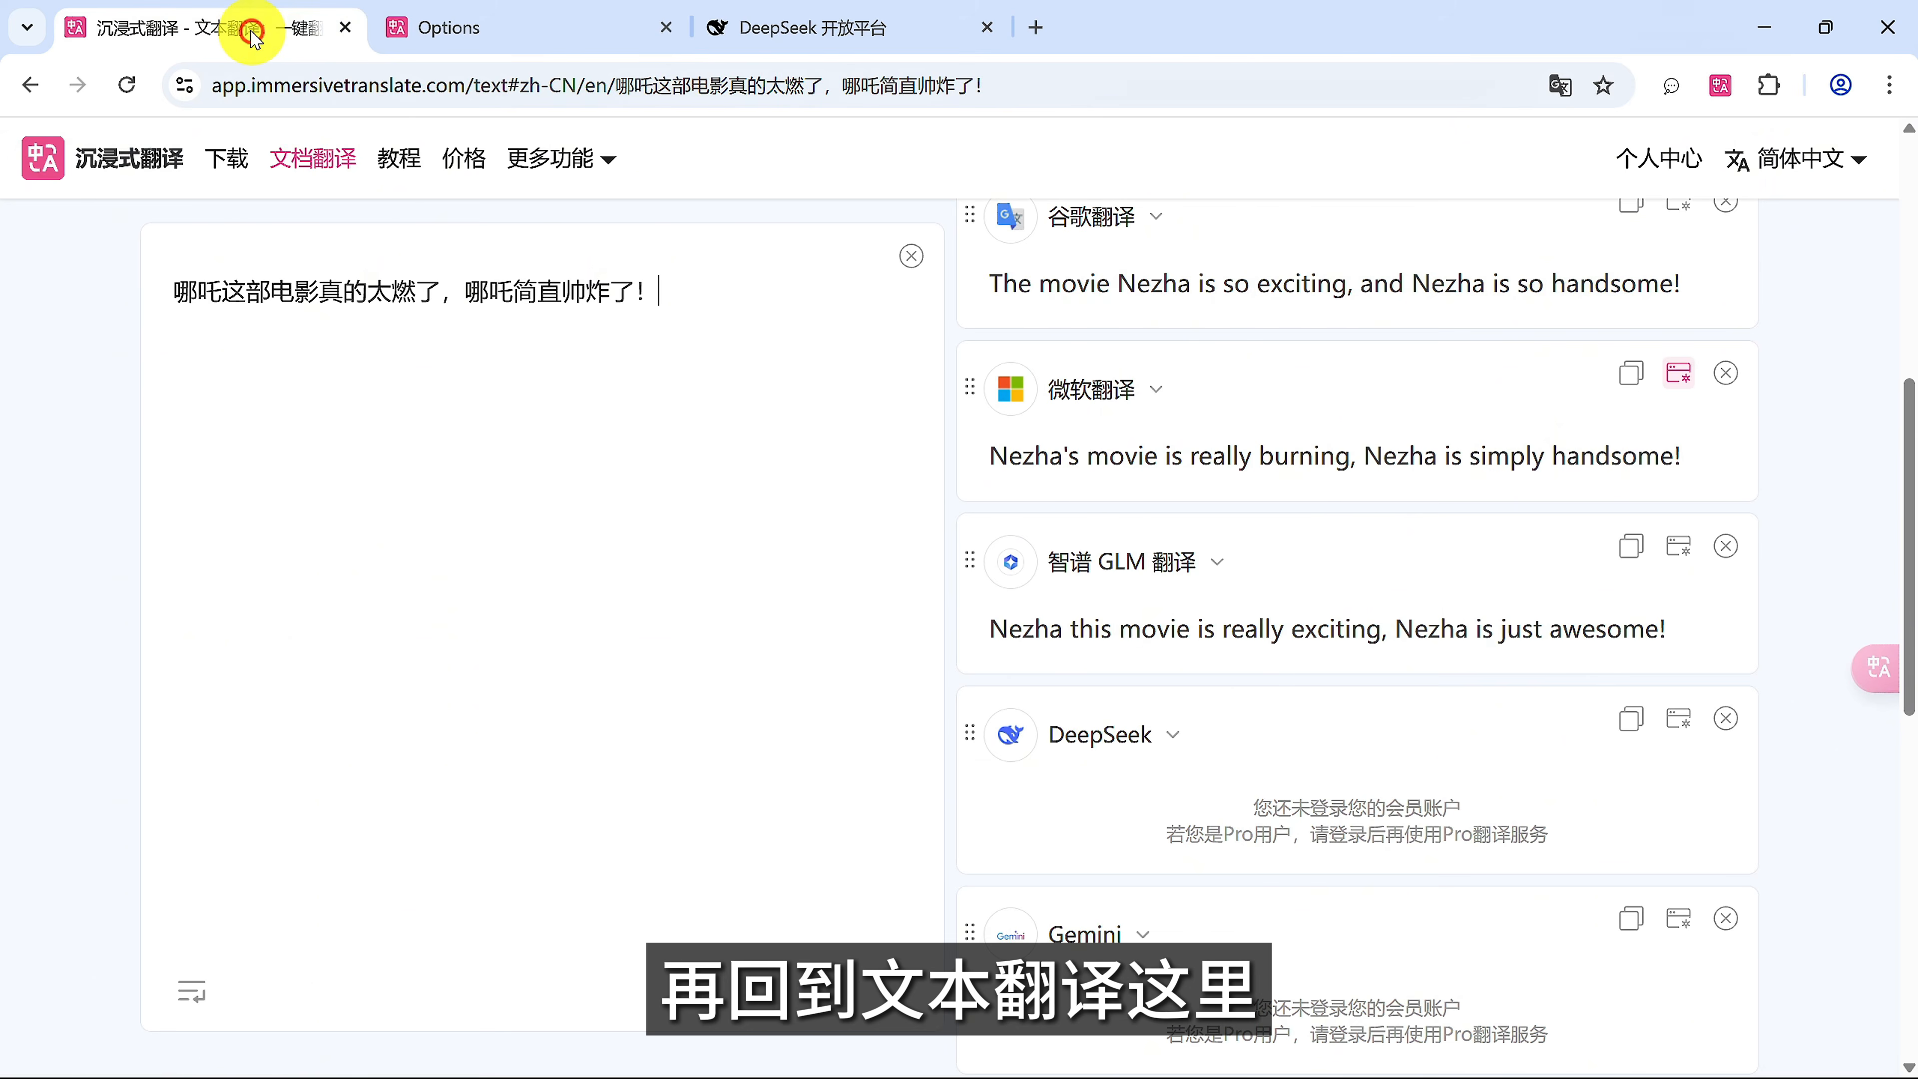
{"action": "left_click", "coordinate": [126, 85]}
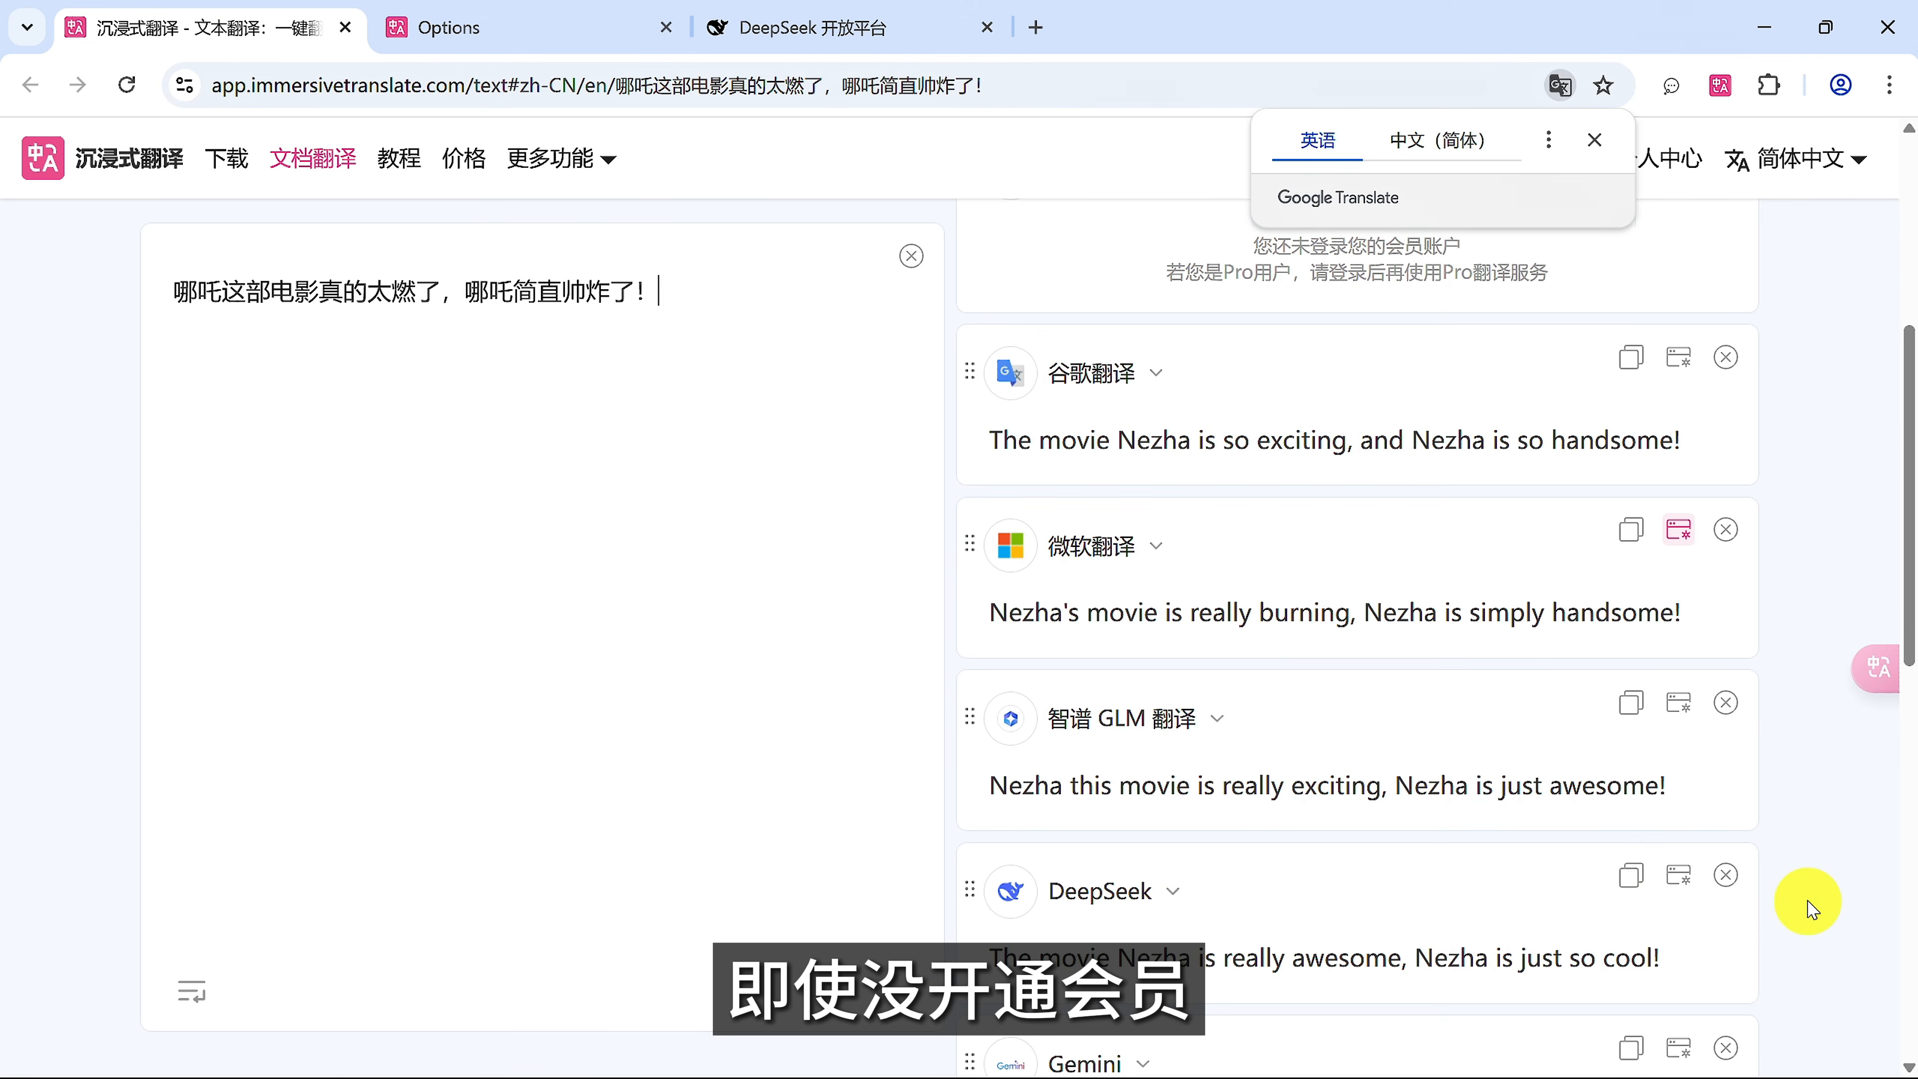
{"action": "scroll", "coordinate": [1808, 906], "scroll_direction": "down", "scroll_amount": 3}
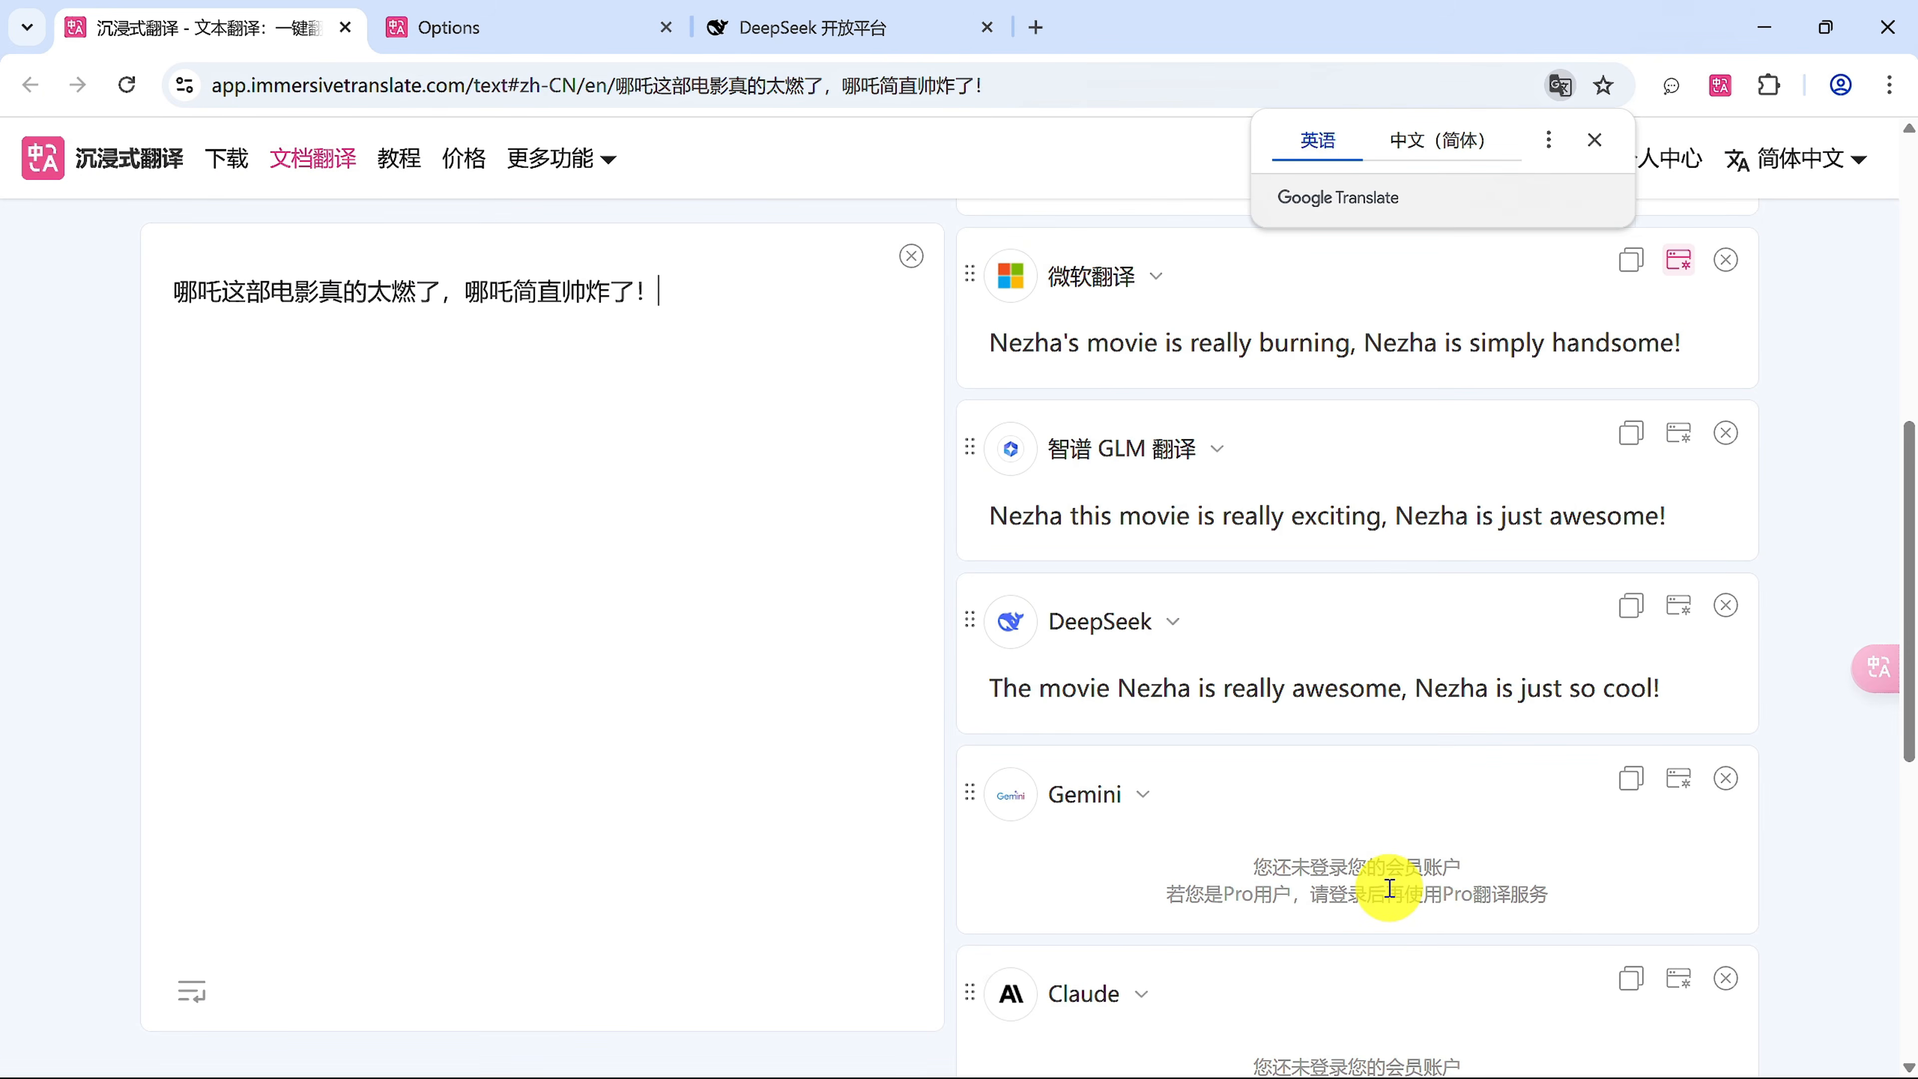
{"action": "scroll", "coordinate": [1389, 887], "scroll_direction": "up", "scroll_amount": 5}
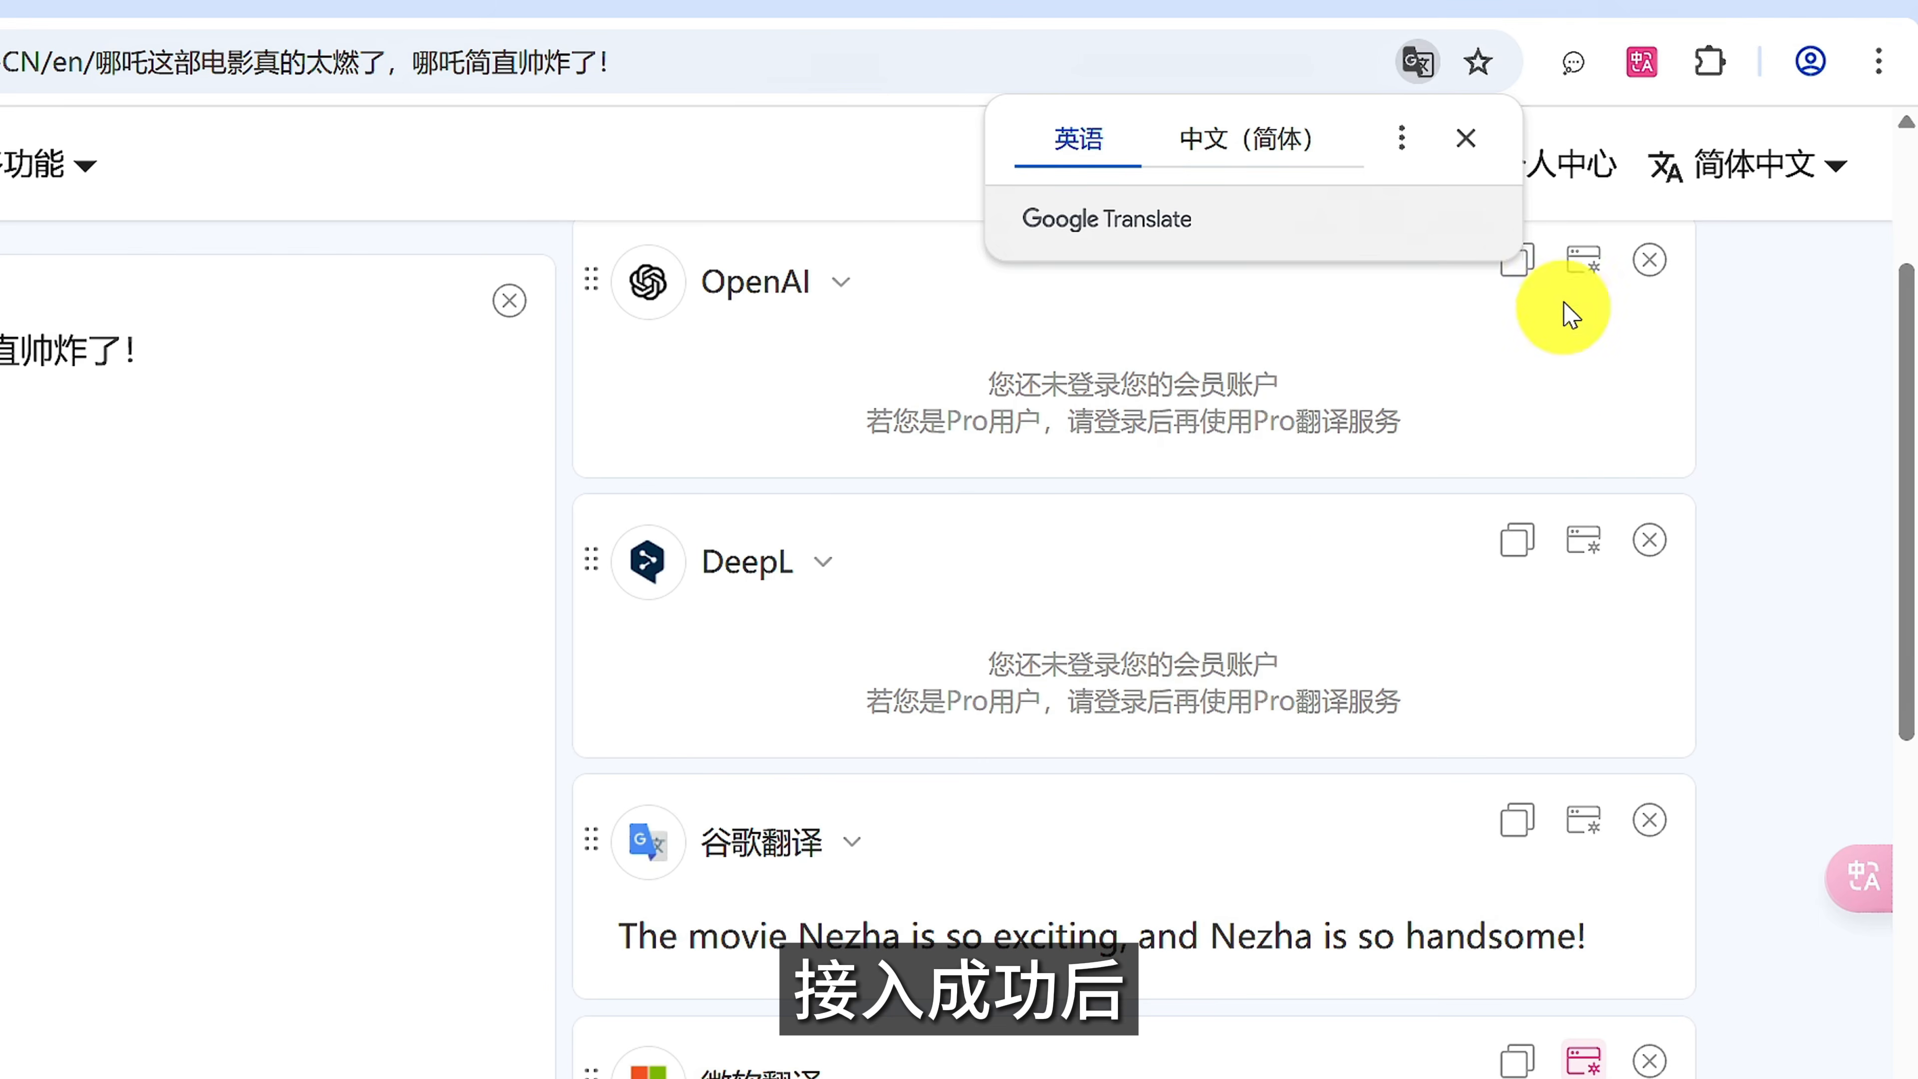
- Set the extension's translation service to DeepSeek
{"action": "left_click", "coordinate": [1642, 62]}
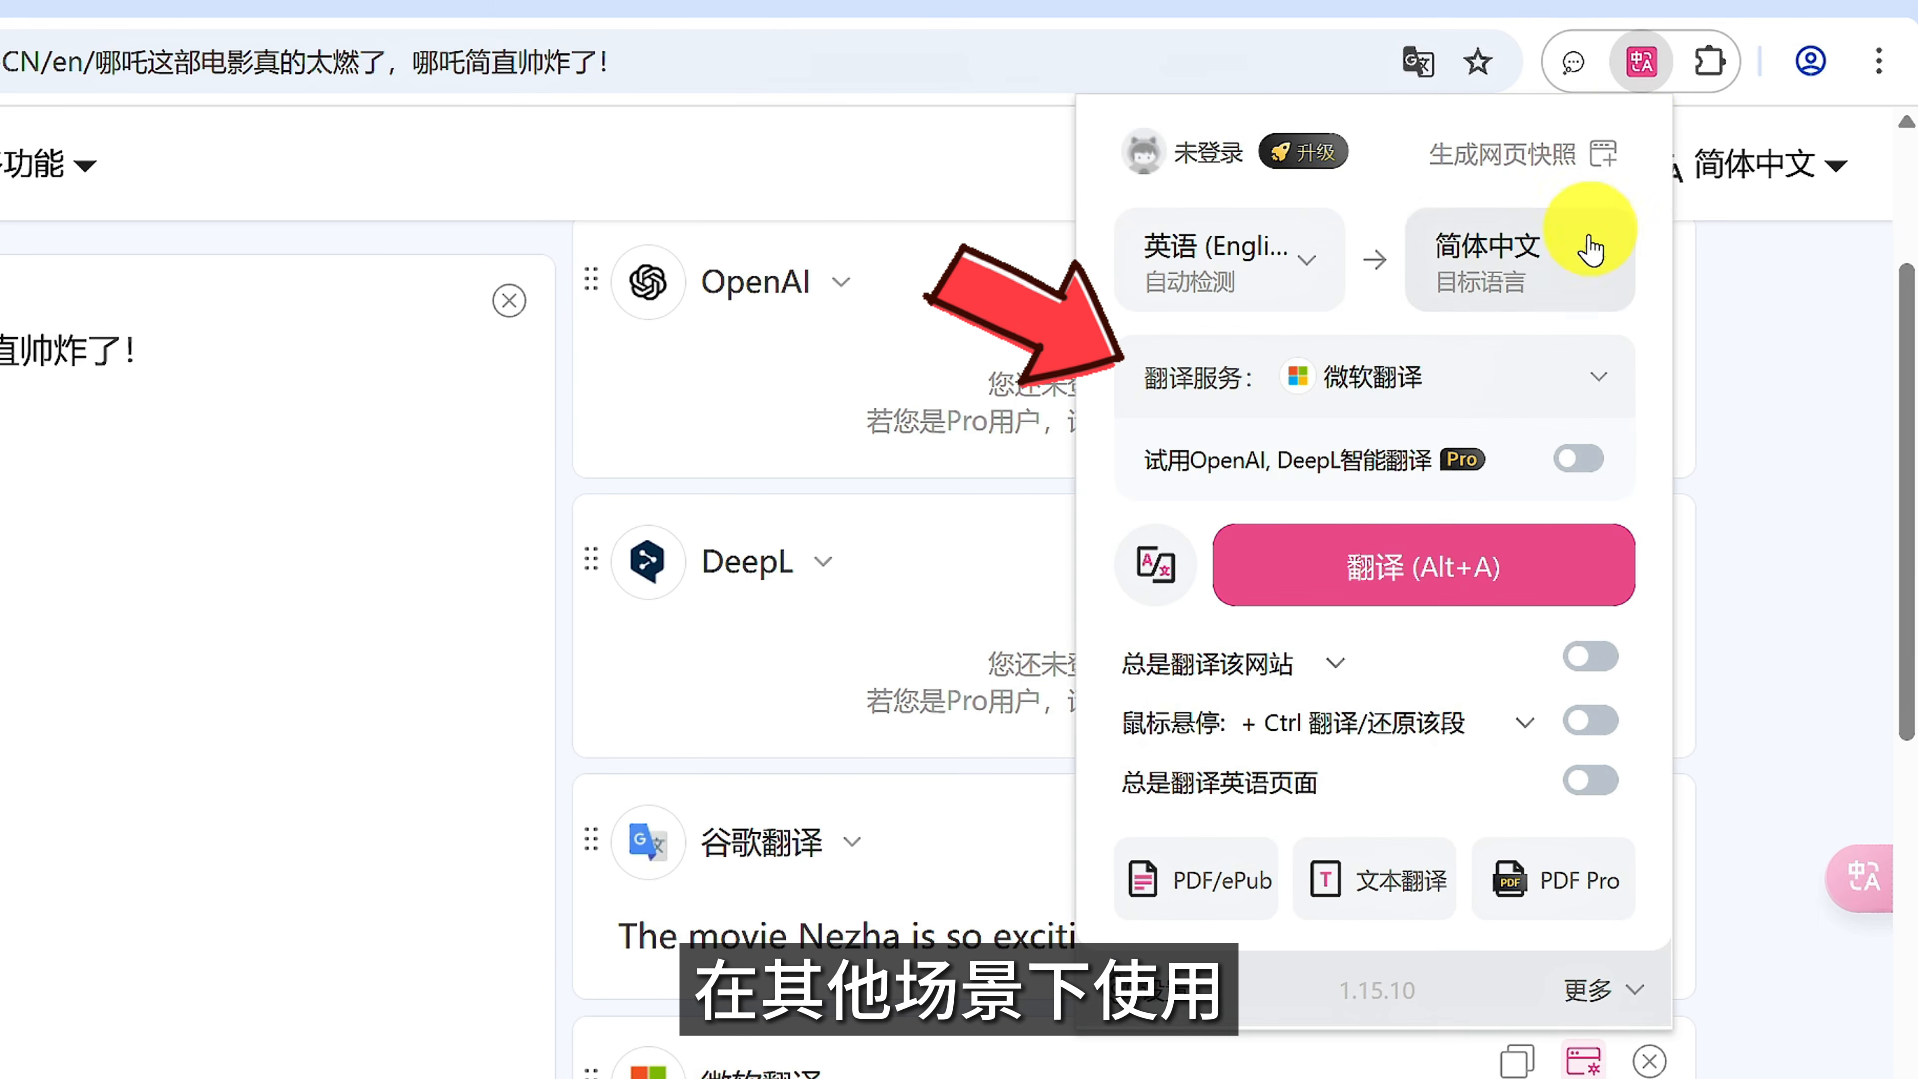
{"action": "left_click", "coordinate": [1580, 398]}
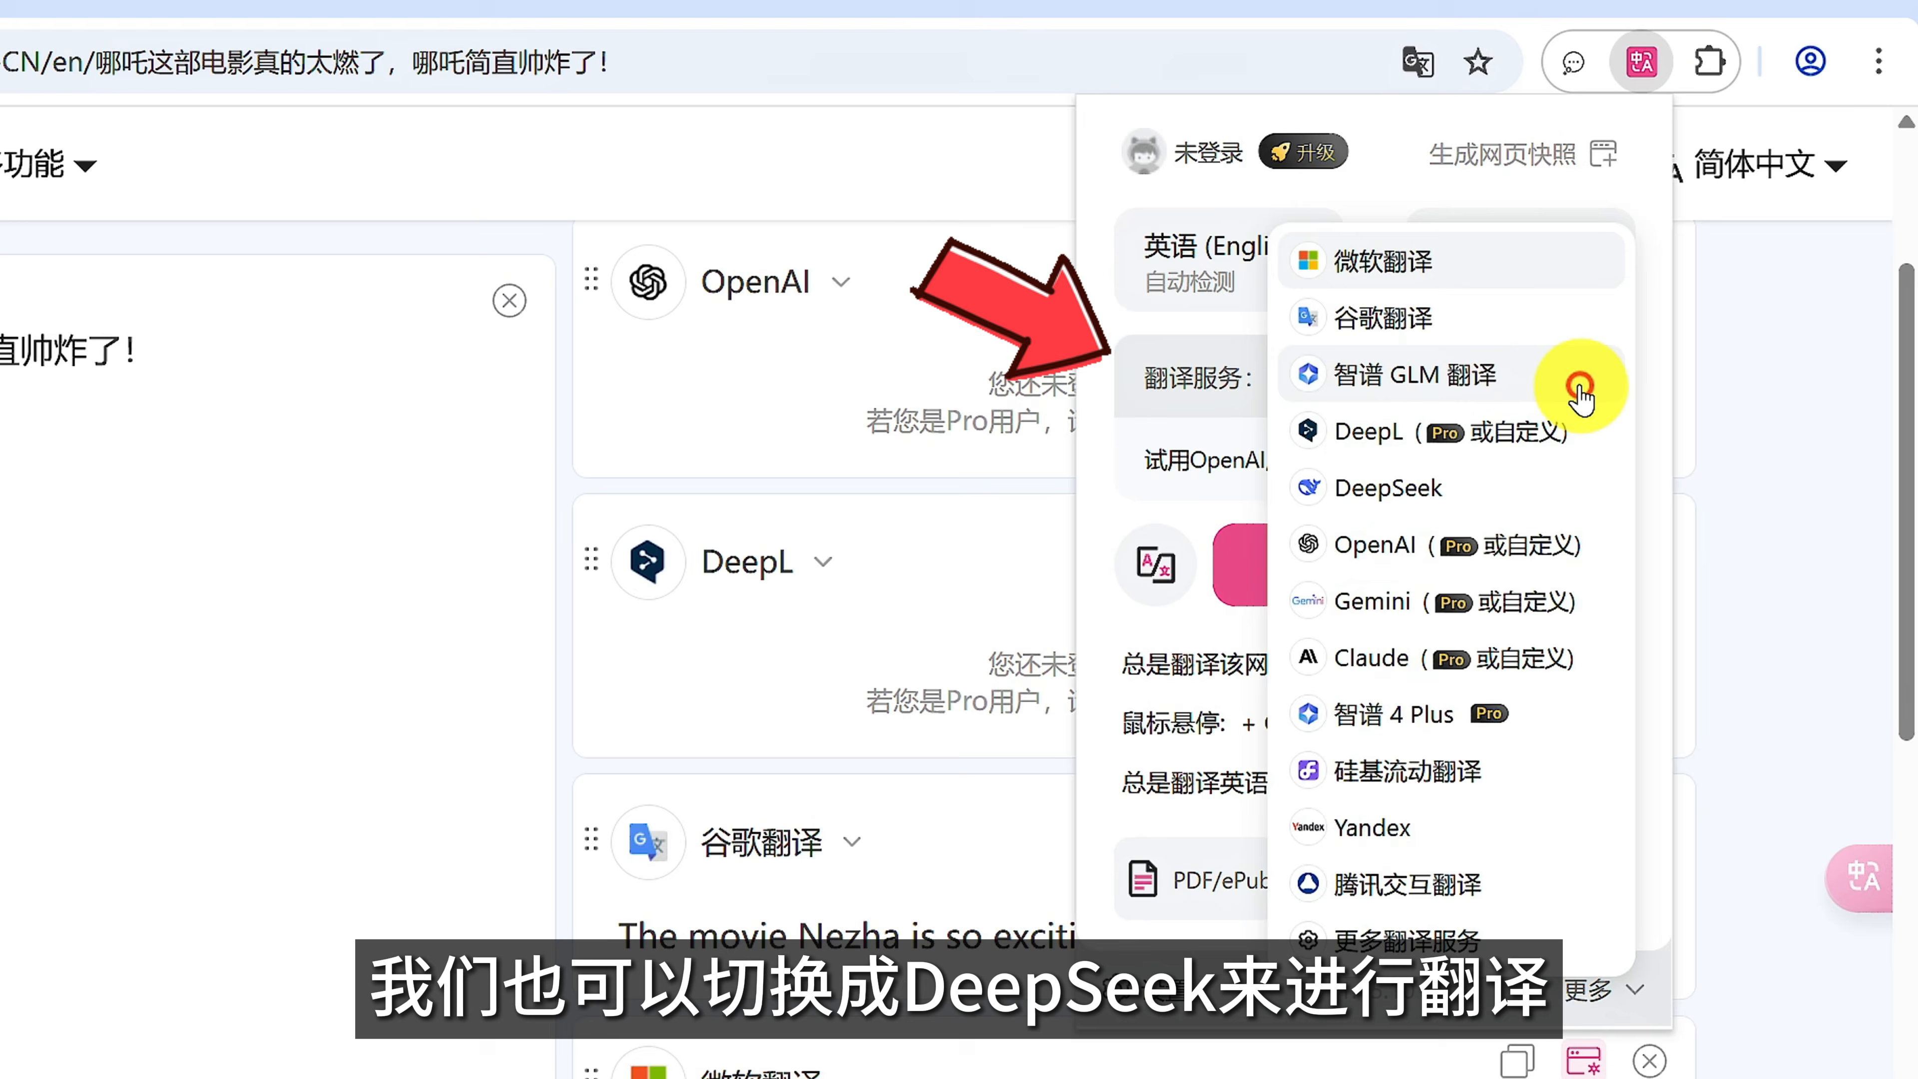
{"action": "left_click", "coordinate": [1493, 499]}
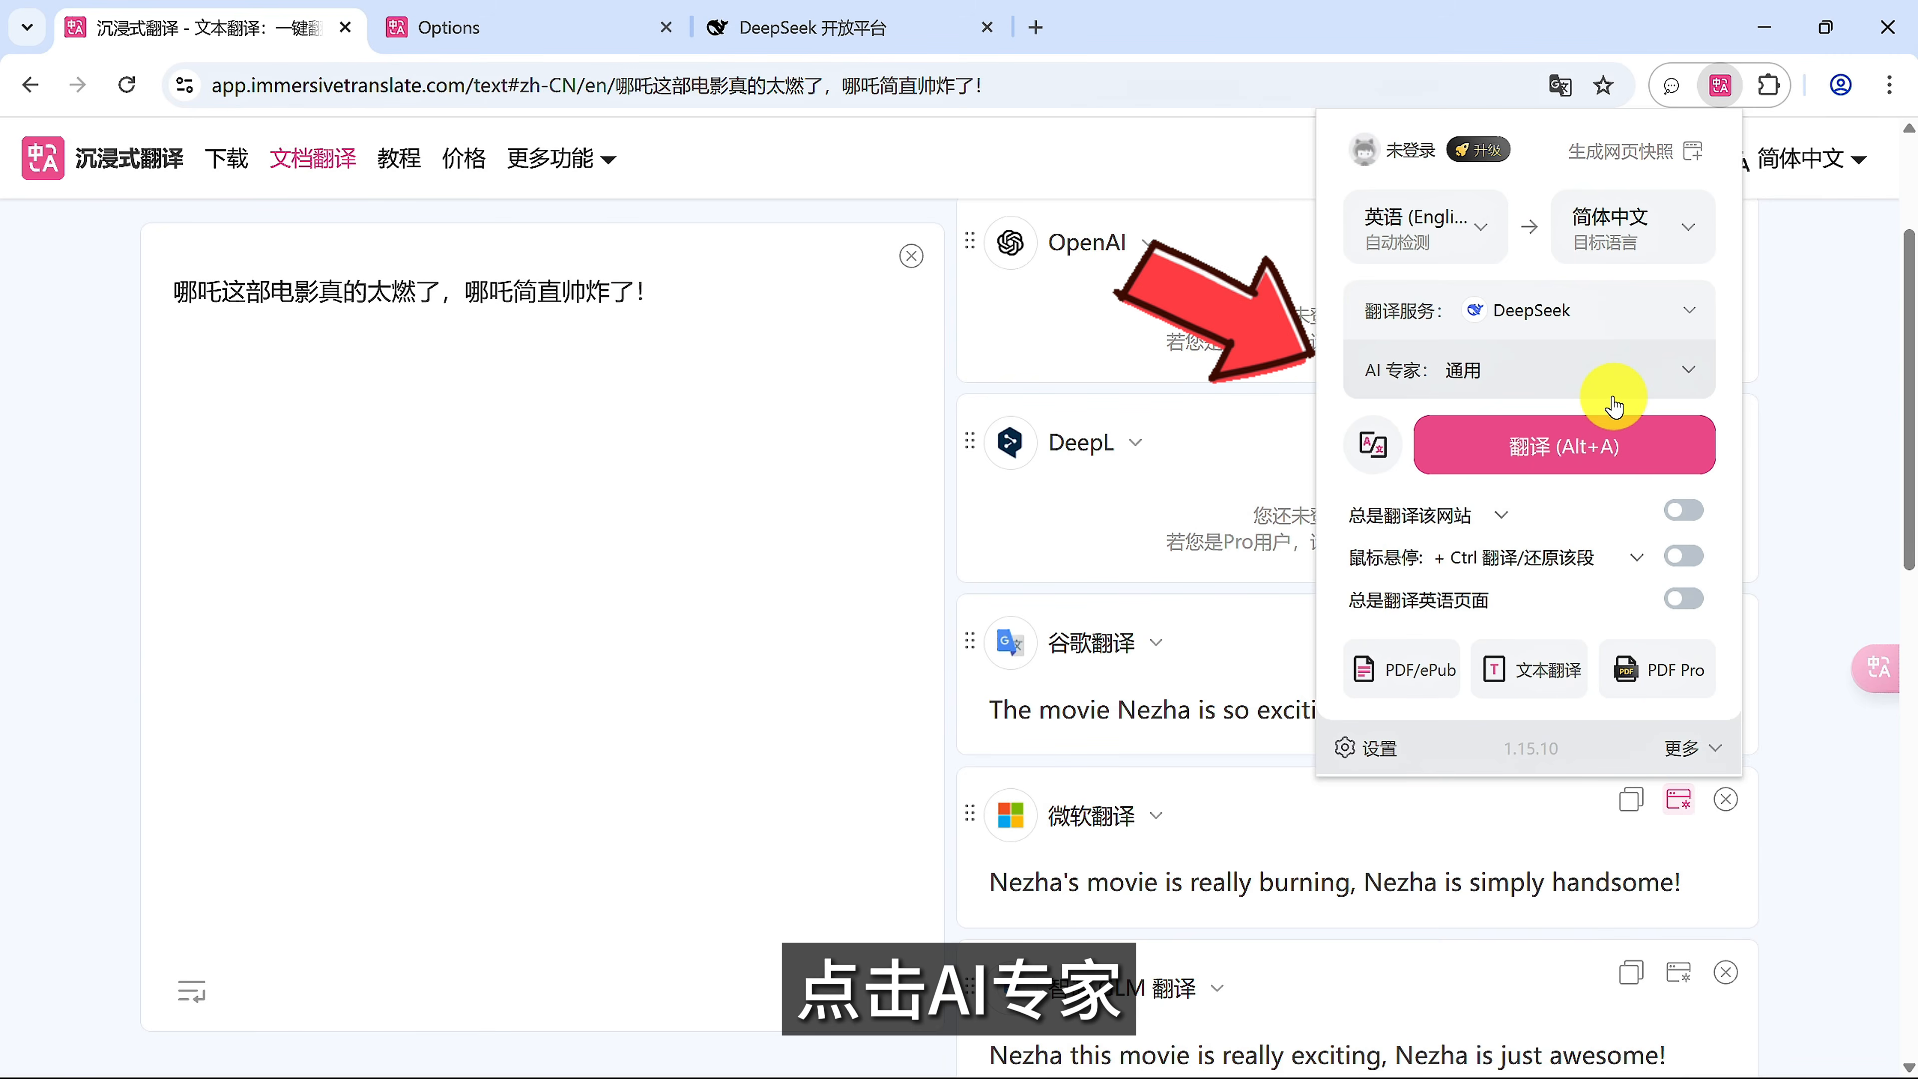
- Open the list of AI experts available for DeepSeek translation
{"action": "left_click", "coordinate": [1683, 365]}
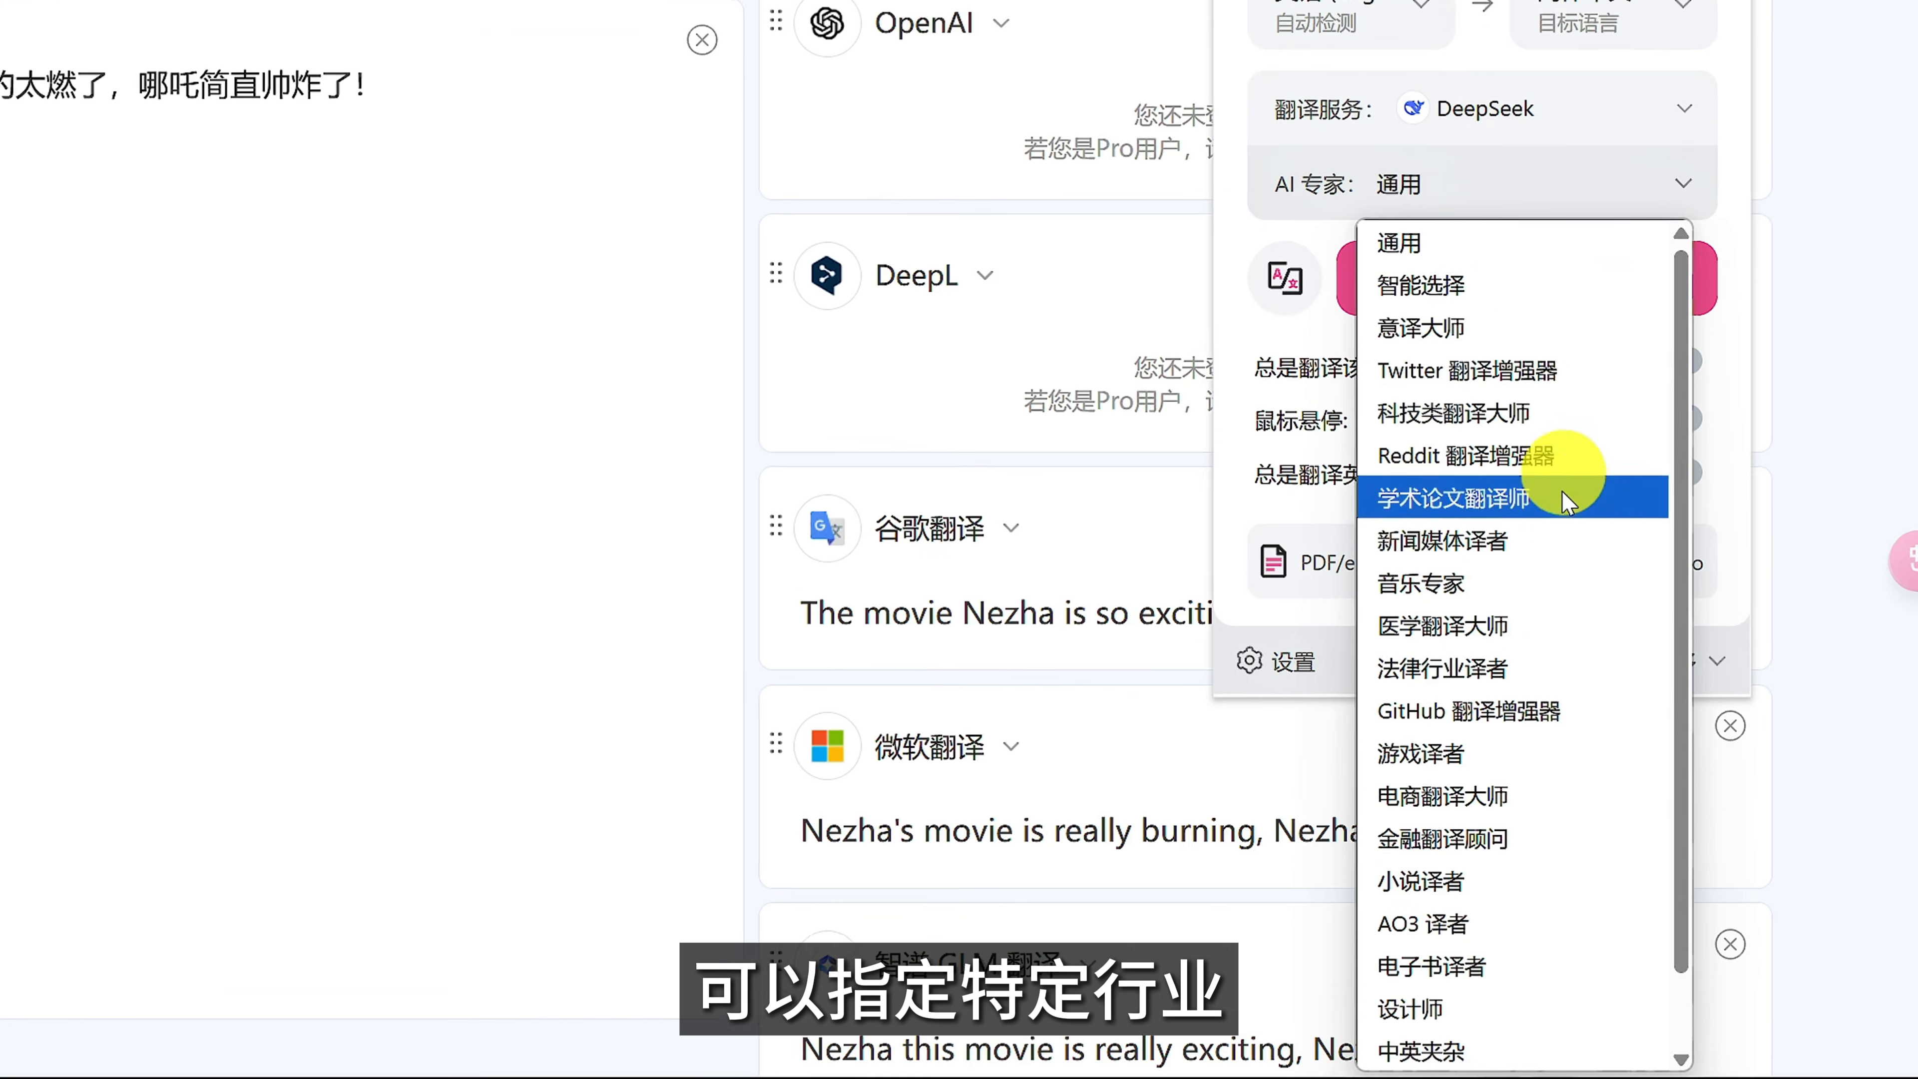